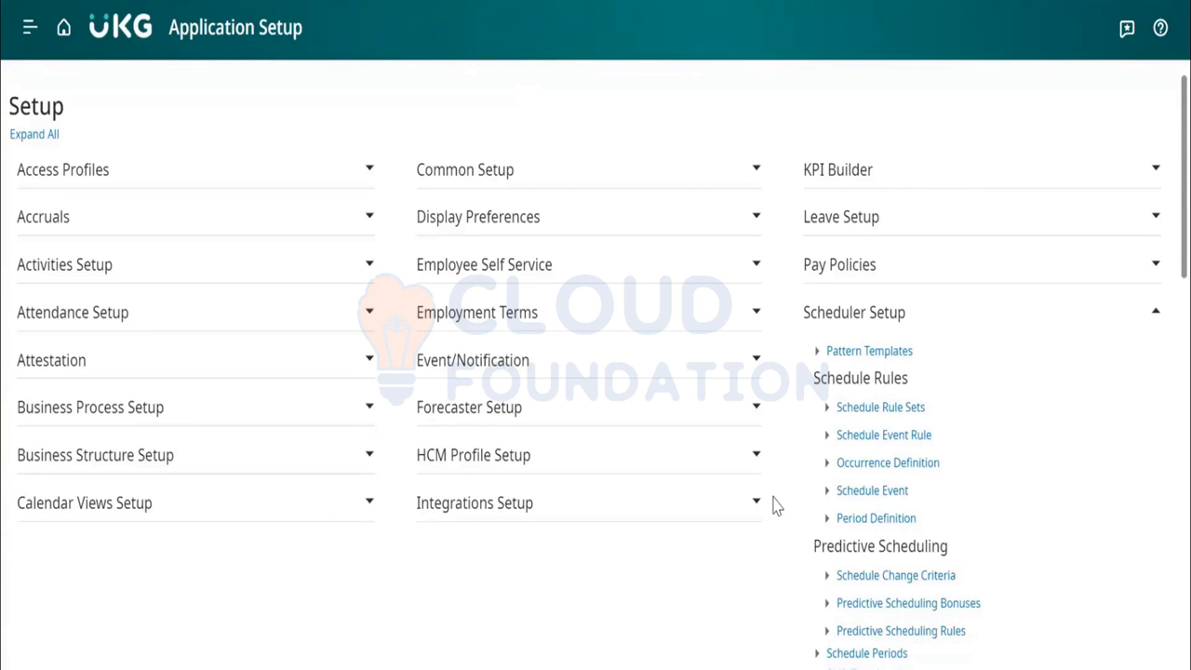
Examine the configuration options listed under Scheduler Setup, from Schedule Rules down to Metrics Setup
scroll(772, 506, "down", 3)
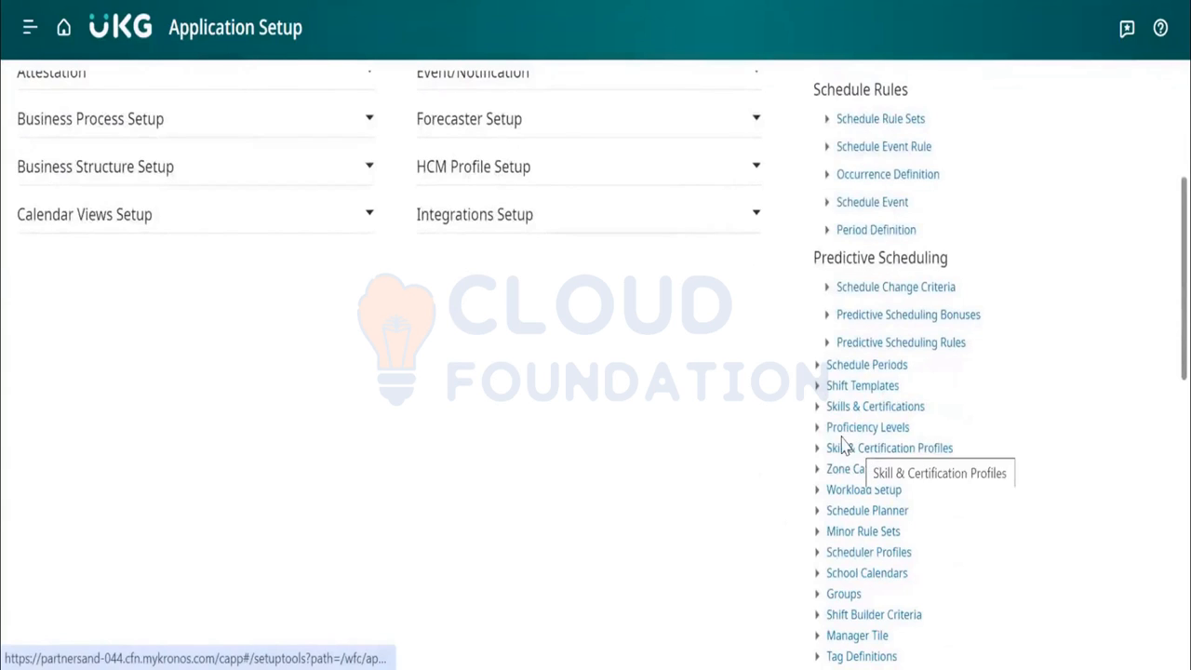
scroll(902, 474, "down", 1)
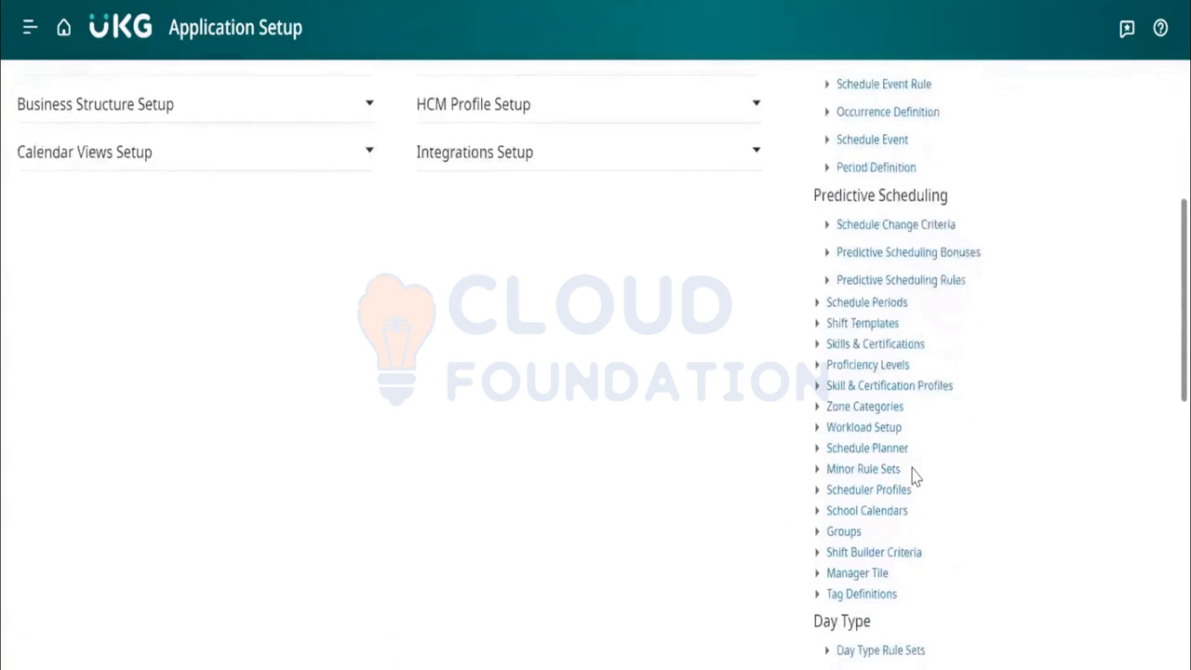
scroll(912, 475, "down", 2)
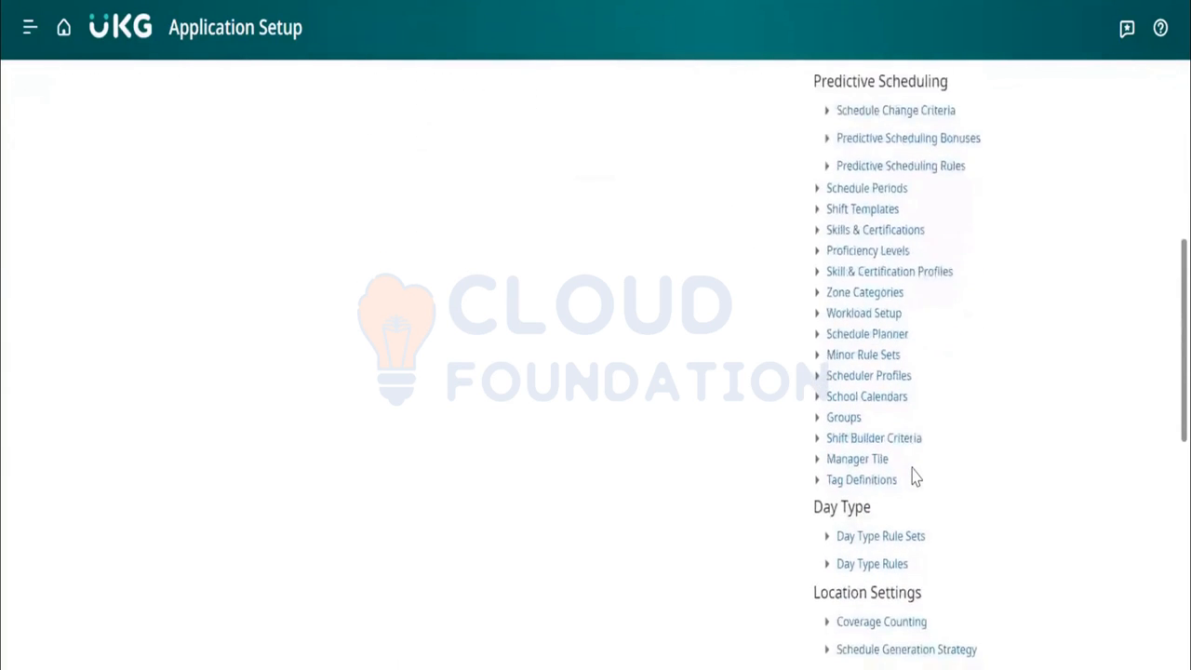
scroll(910, 476, "down", 3)
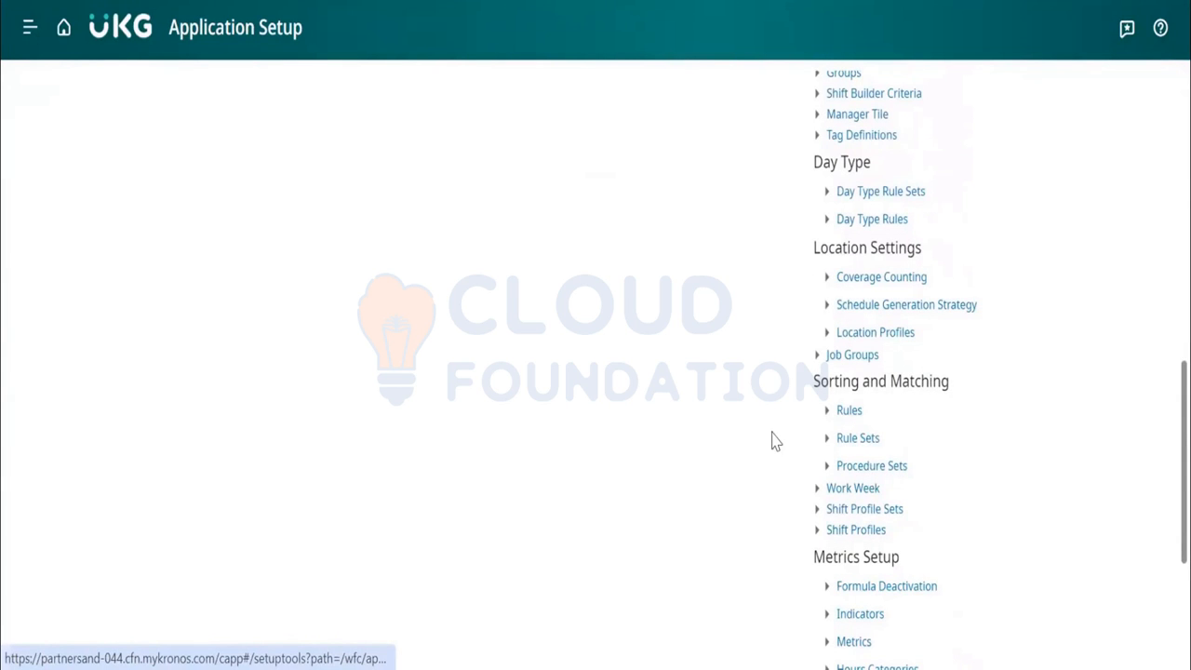
scroll(772, 441, "up", 8)
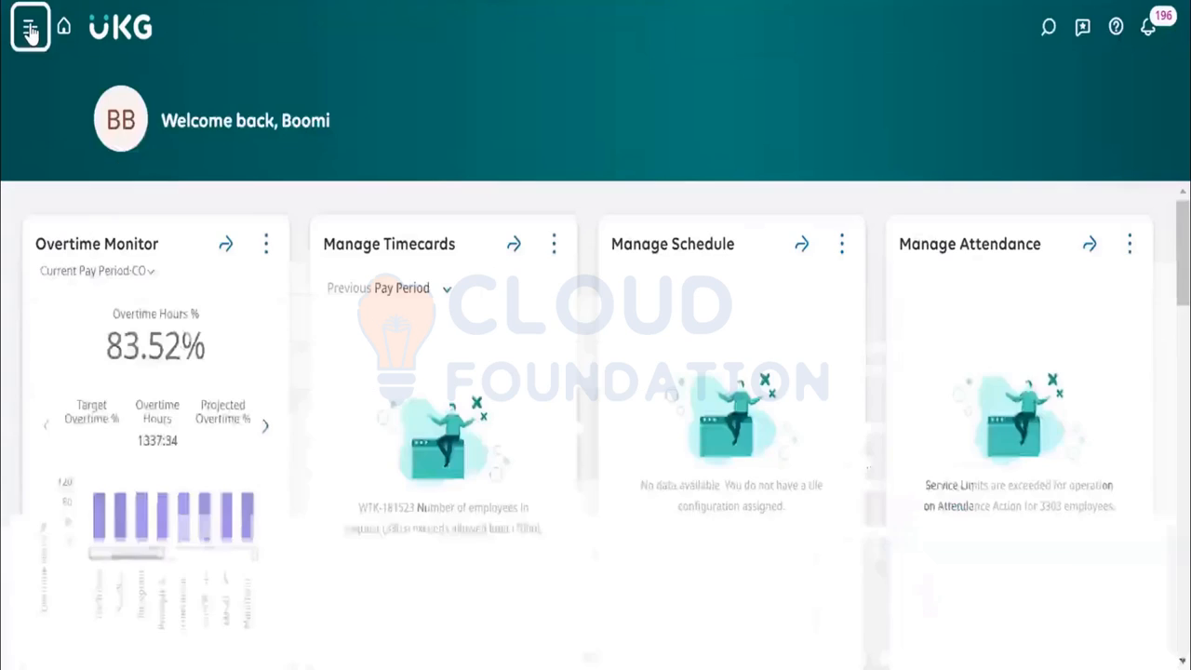
Browse the pages grouped under Schedule and Maintenance in the main navigation
left_click(21, 21)
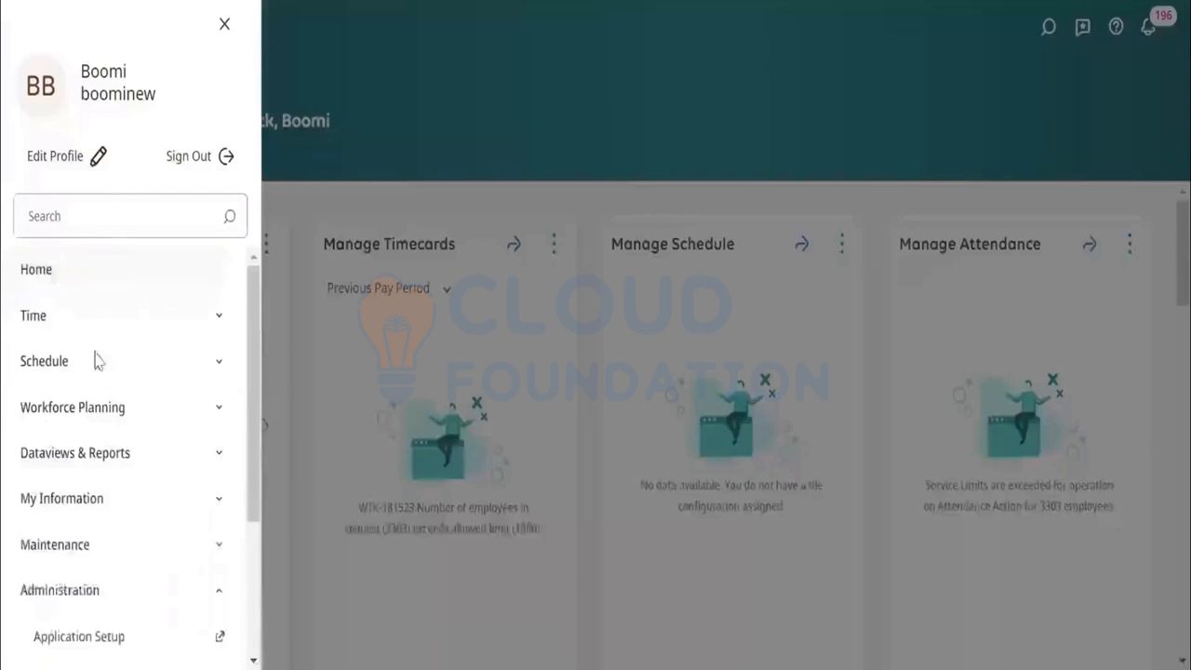
left_click(196, 366)
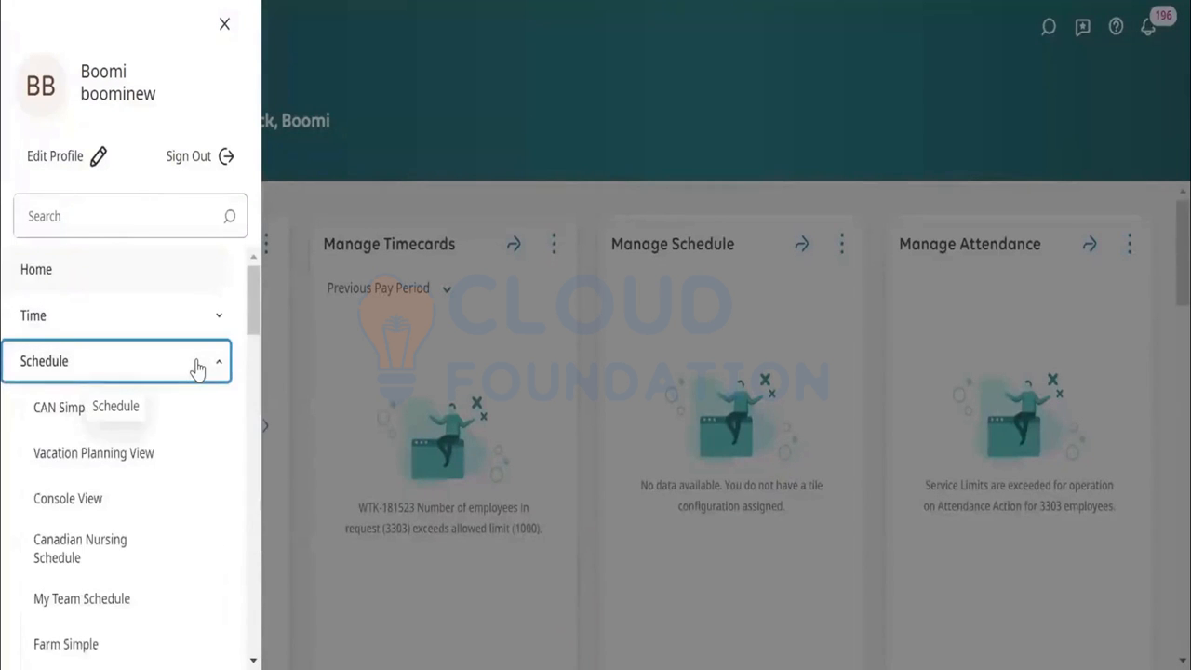
scroll(196, 370, "down", 1)
scroll(197, 369, "down", 1)
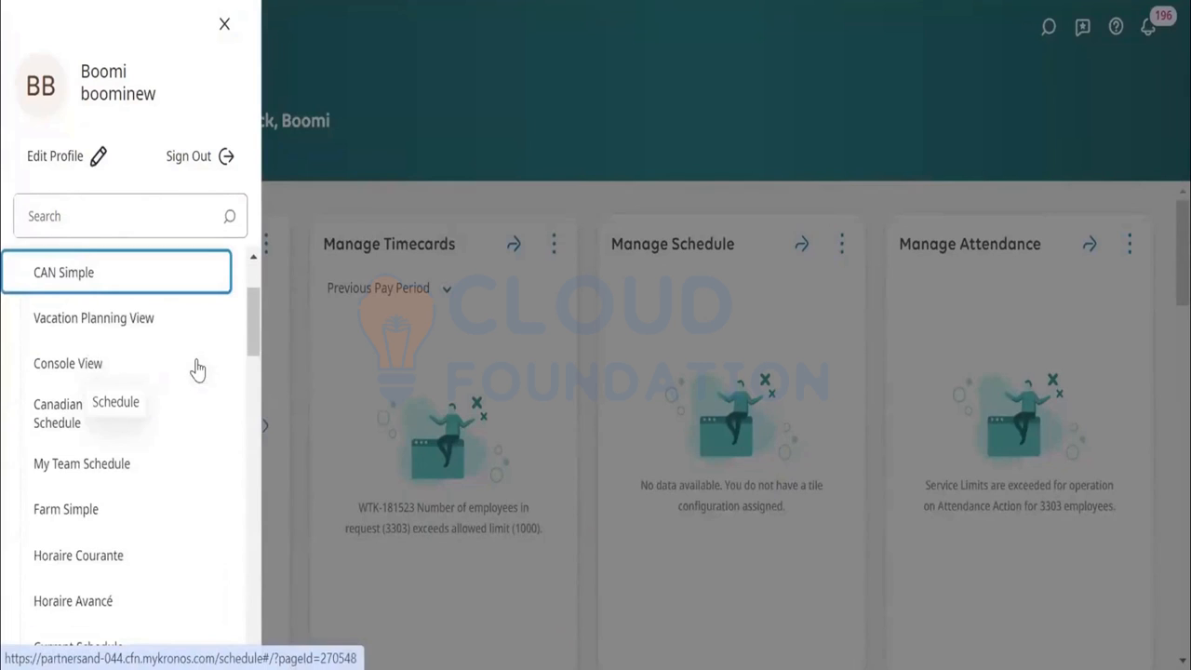
scroll(185, 325, "up", 1)
left_click(184, 317)
scroll(140, 437, "down", 1)
left_click(133, 452)
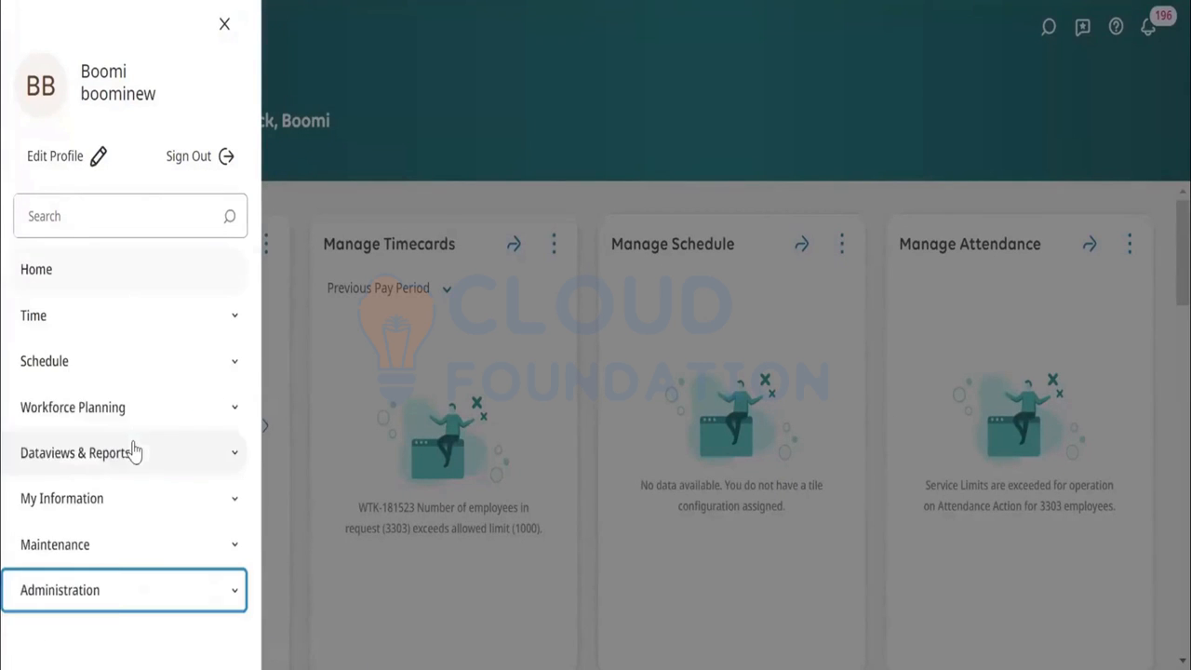
left_click(110, 557)
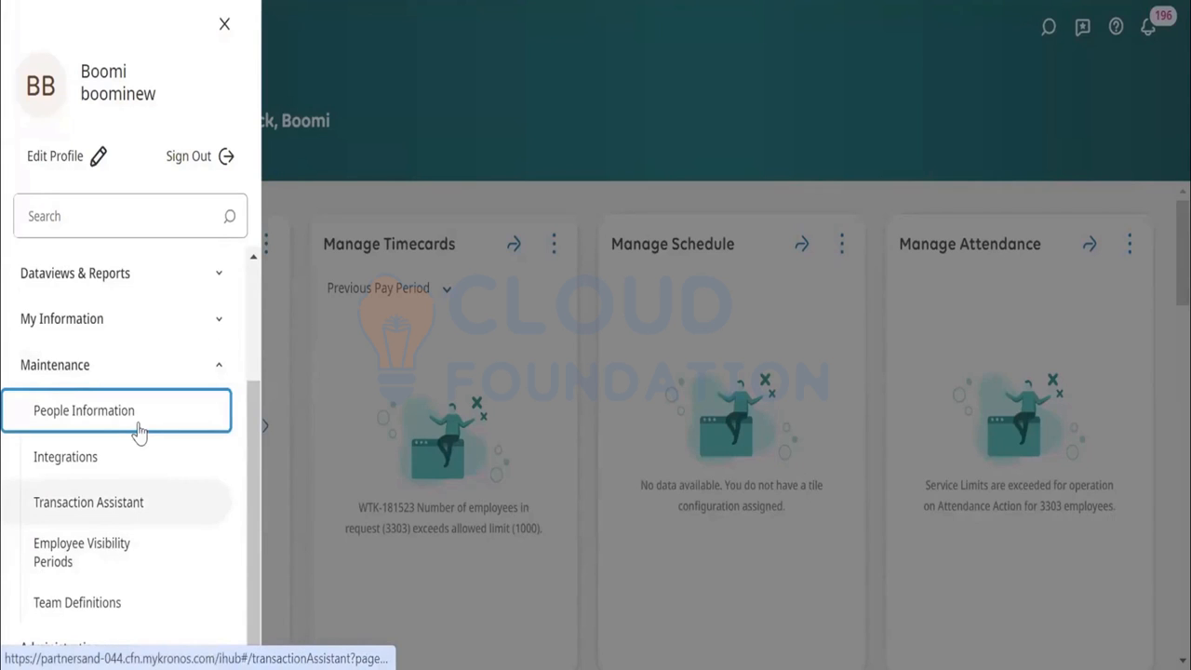
Collapse the Maintenance group in the main navigation and examine the pages listed under My Information
left_click(31, 34)
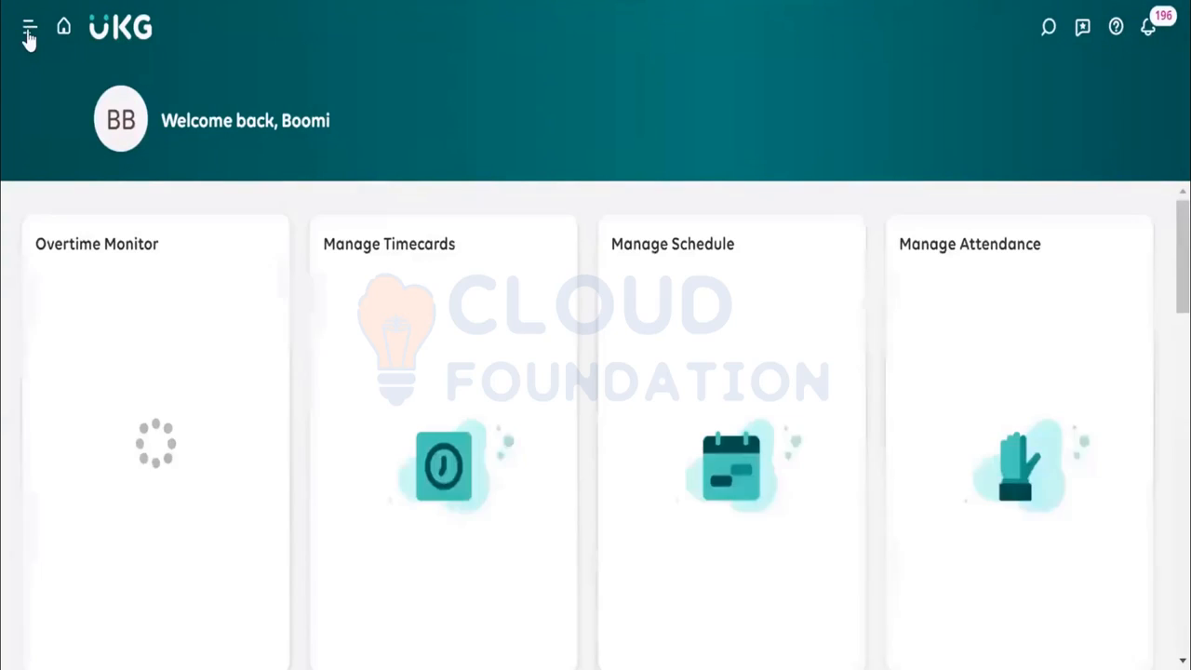
left_click(28, 32)
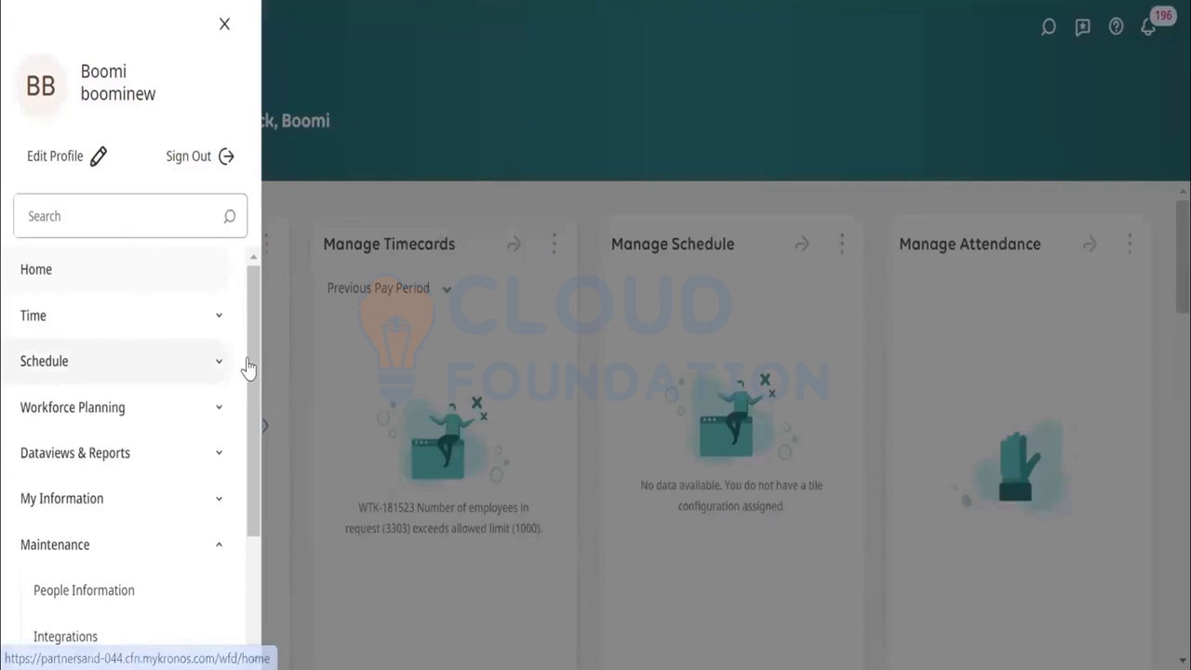
left_click_drag(255, 369, 254, 543)
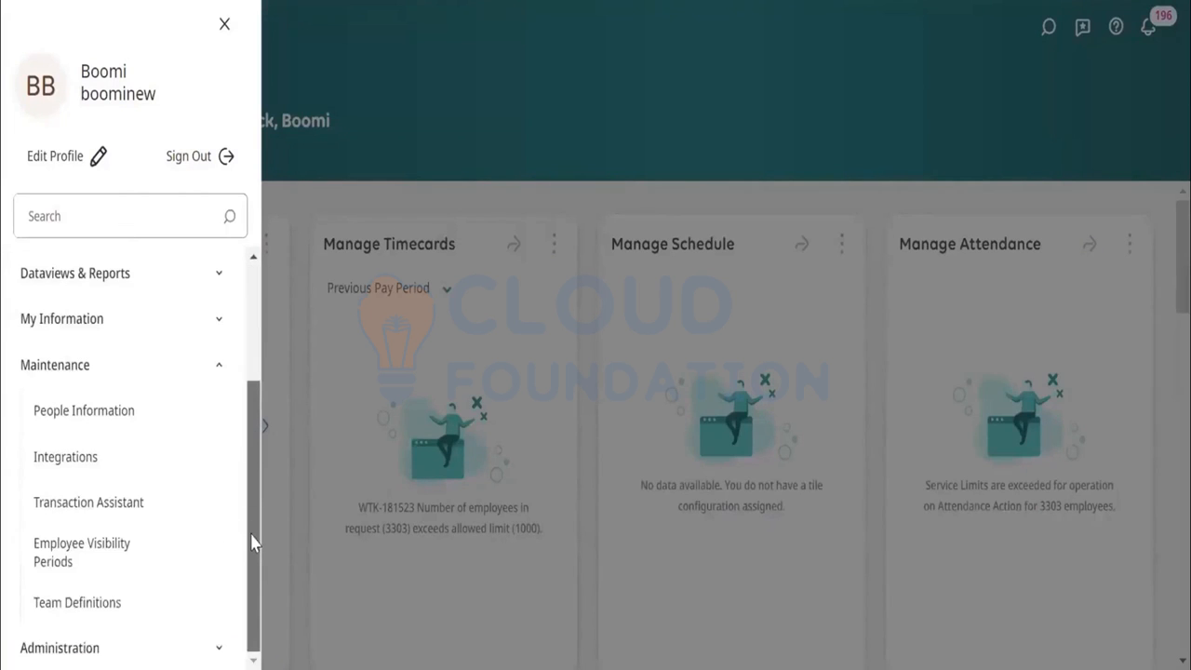
left_click(220, 365)
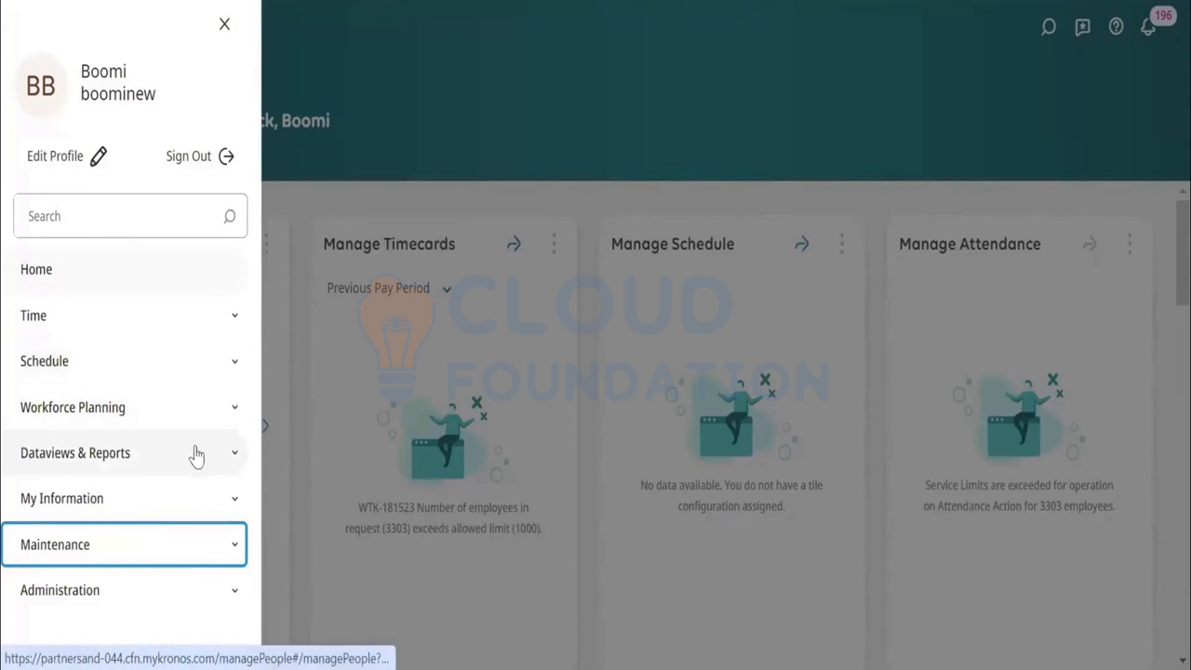
left_click(190, 500)
scroll(190, 503, "down", 5)
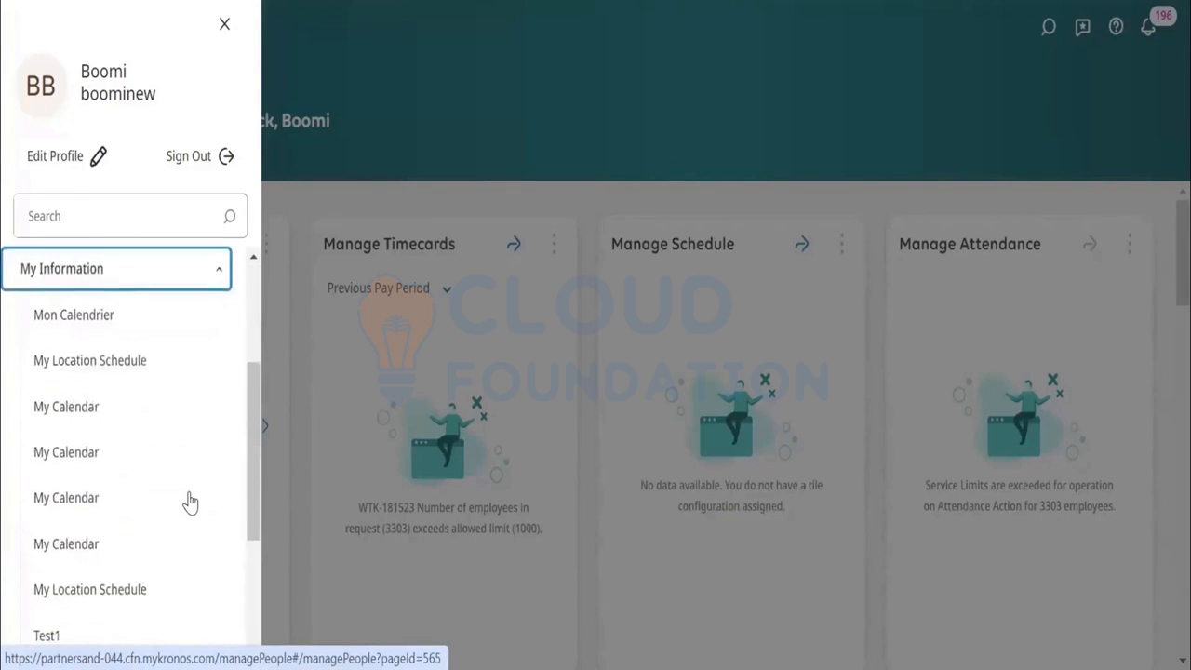
scroll(190, 502, "down", 2)
scroll(189, 503, "up", 4)
scroll(190, 502, "down", 2)
scroll(189, 502, "down", 1)
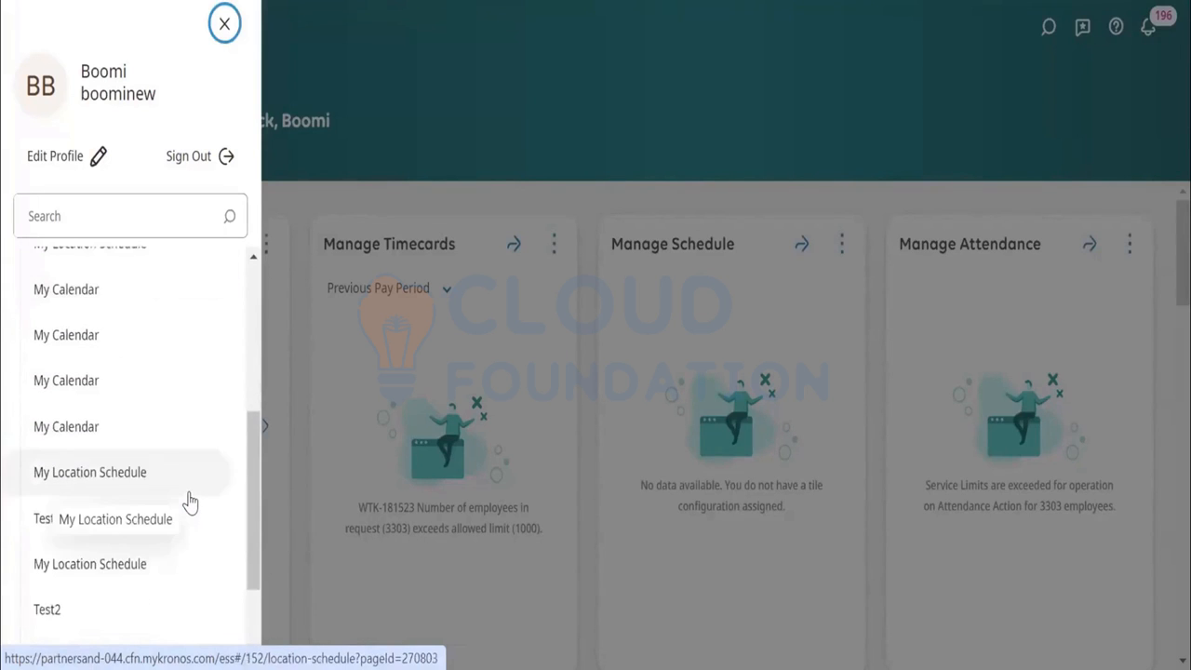
scroll(190, 502, "down", 3)
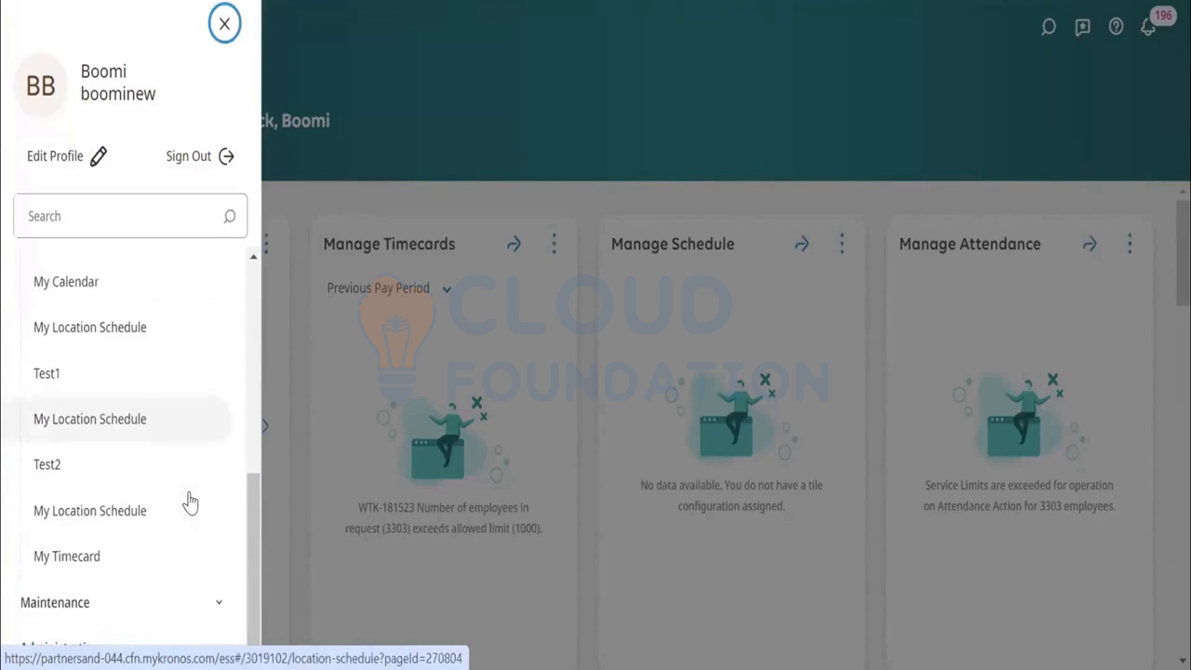
scroll(248, 487, "down", 1)
left_click_drag(248, 488, 251, 393)
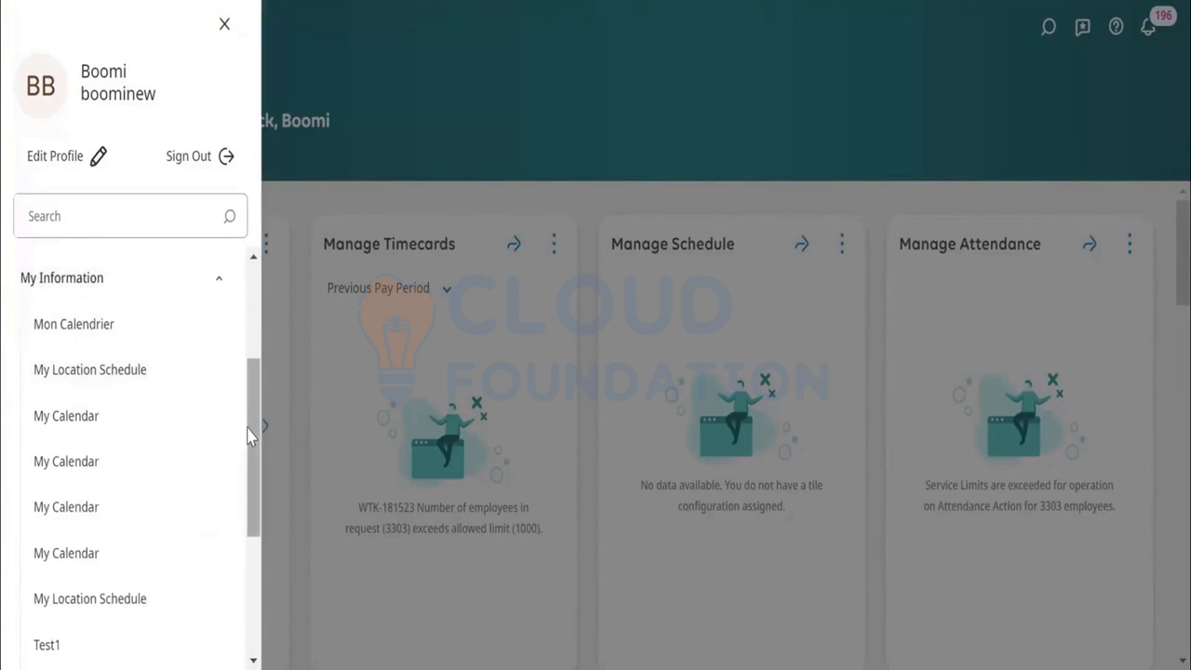
left_click_drag(249, 438, 213, 375)
Open the Workload Planner from the Workforce Planning pages
left_click(139, 377)
left_click(139, 377)
left_click(139, 336)
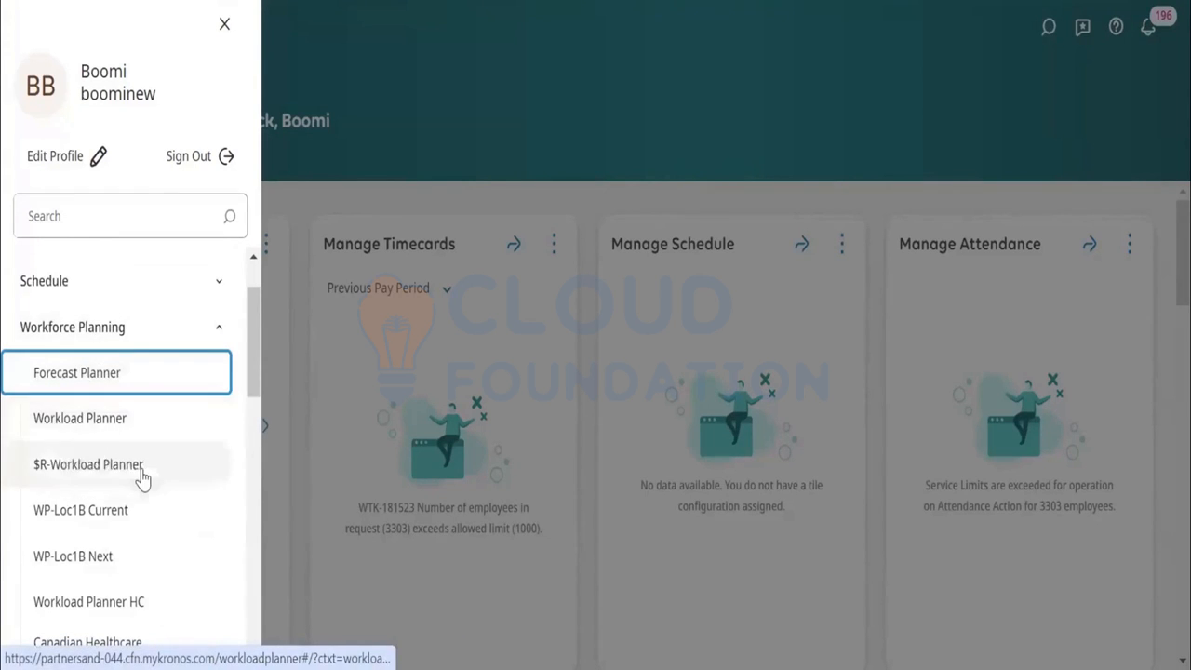
scroll(142, 479, "down", 5)
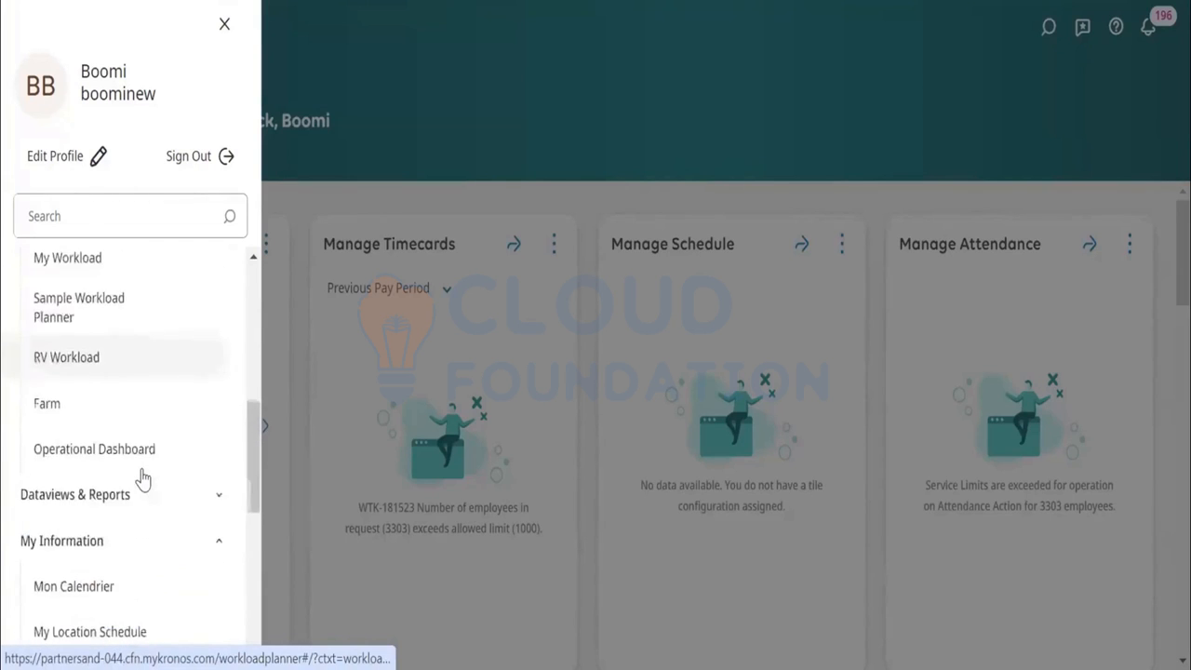
scroll(88, 377, "up", 5)
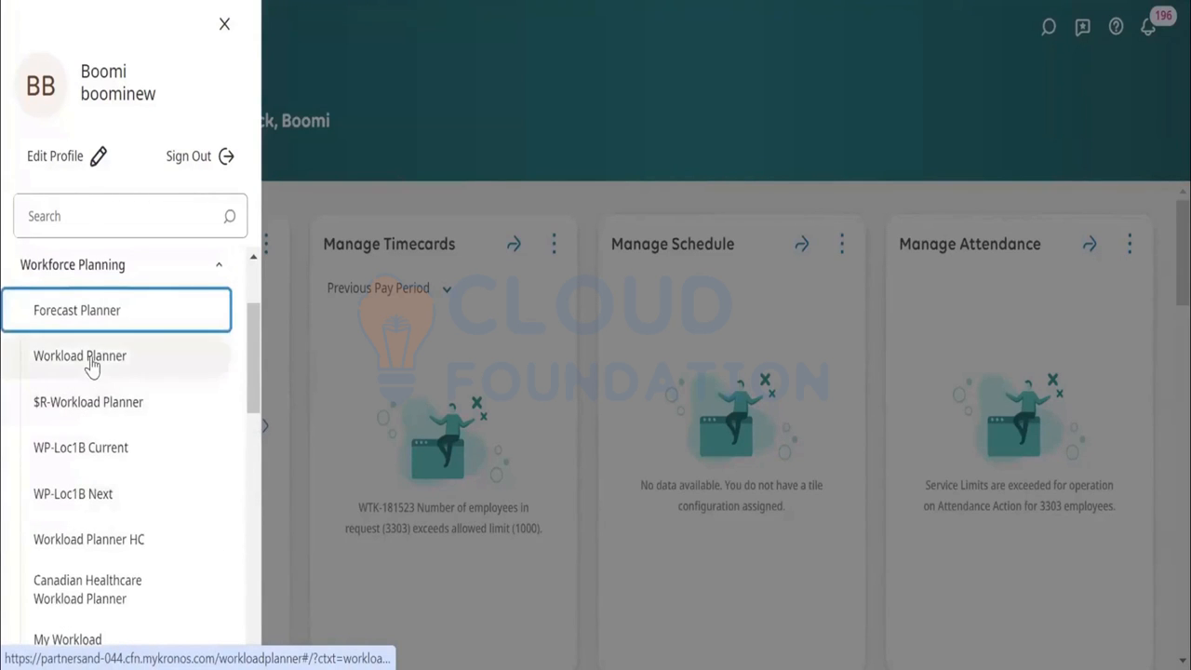
left_click(91, 359)
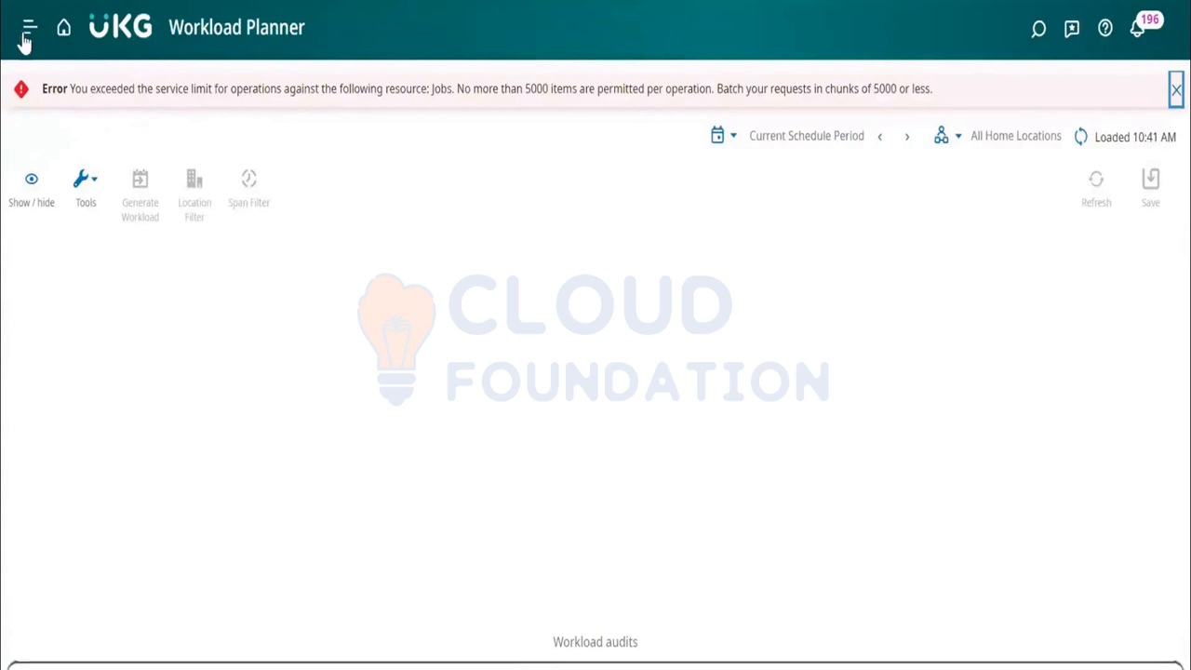
left_click_drag(169, 29, 331, 39)
left_click(345, 36)
Open the Schedule Planner listed directly after Fin Serv Schedule Planner among the Schedule pages
left_click(30, 27)
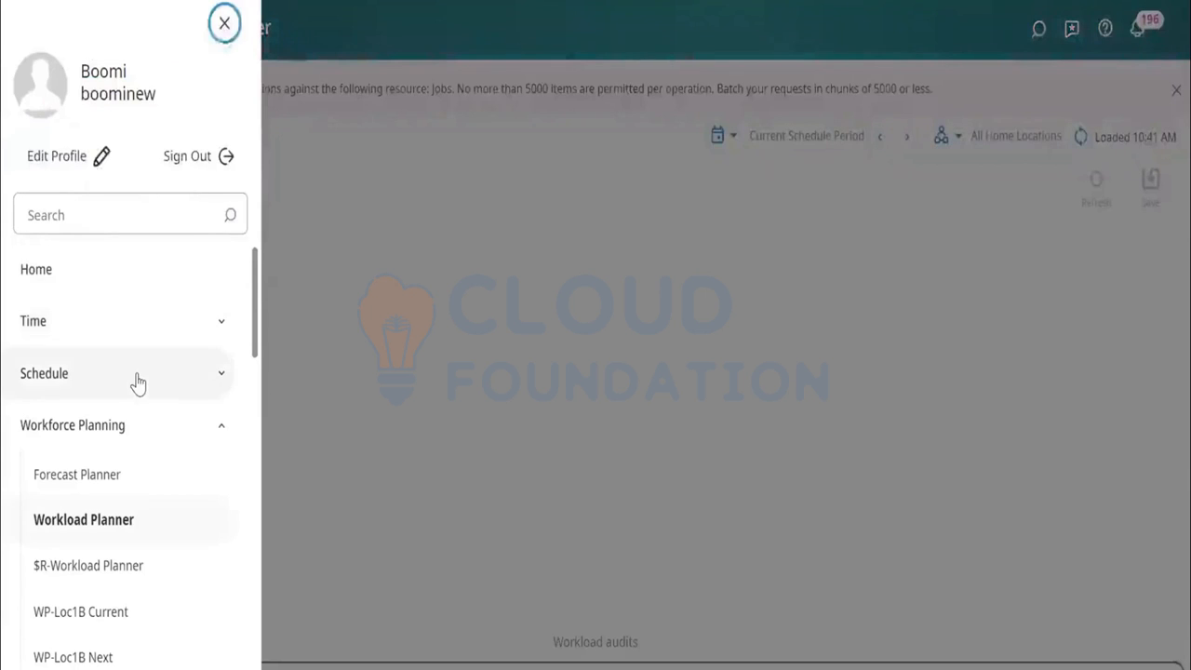
left_click(137, 373)
scroll(137, 381, "down", 3)
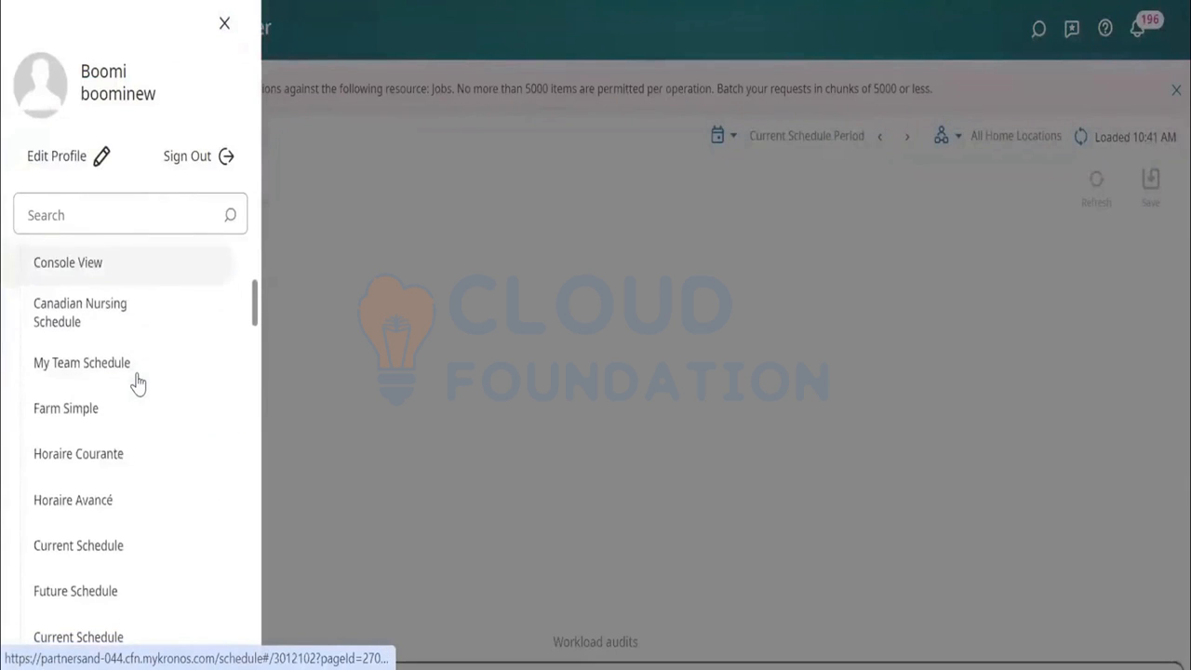
scroll(137, 382, "down", 2)
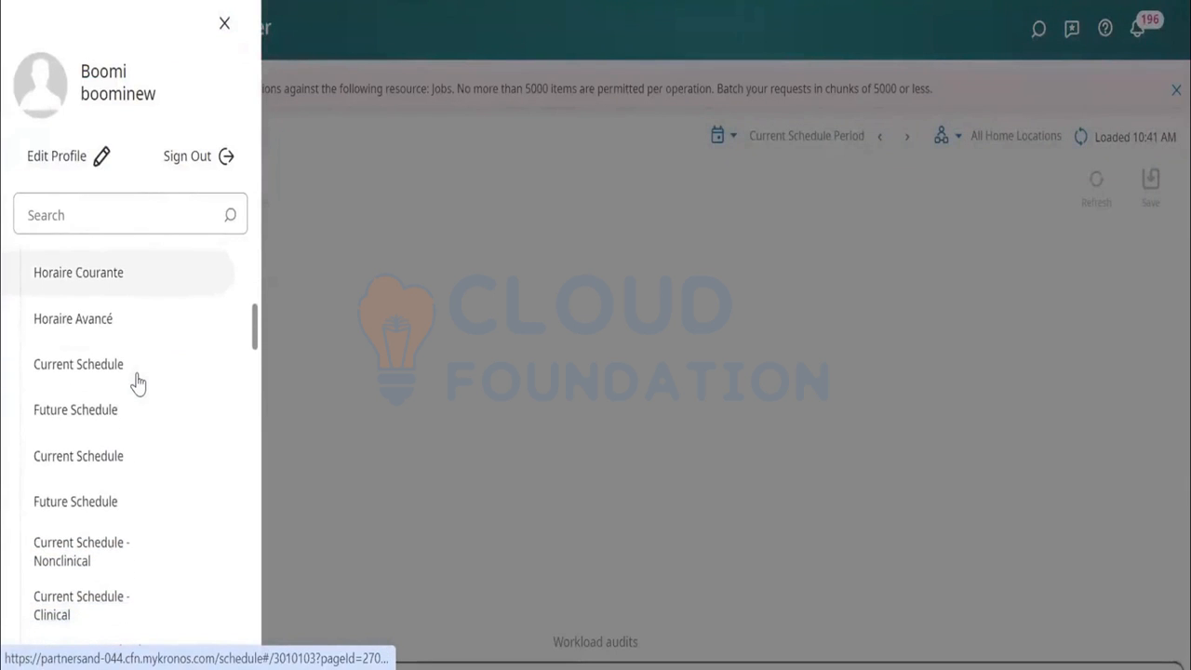
scroll(137, 382, "down", 5)
scroll(135, 381, "down", 2)
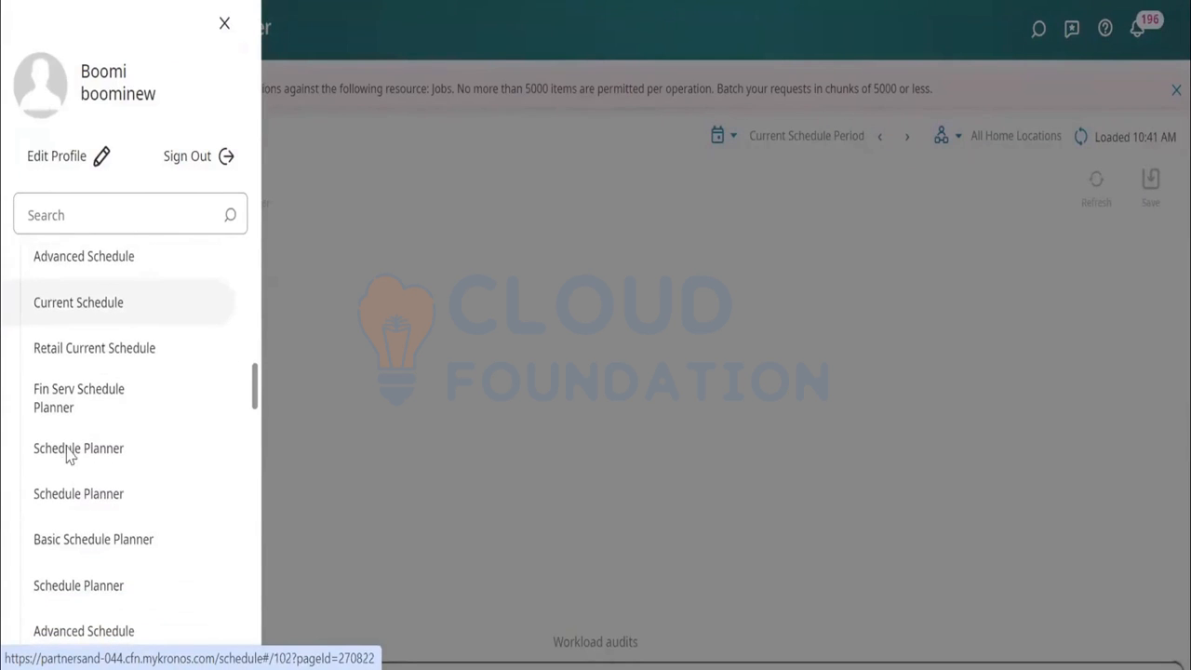
left_click(67, 451)
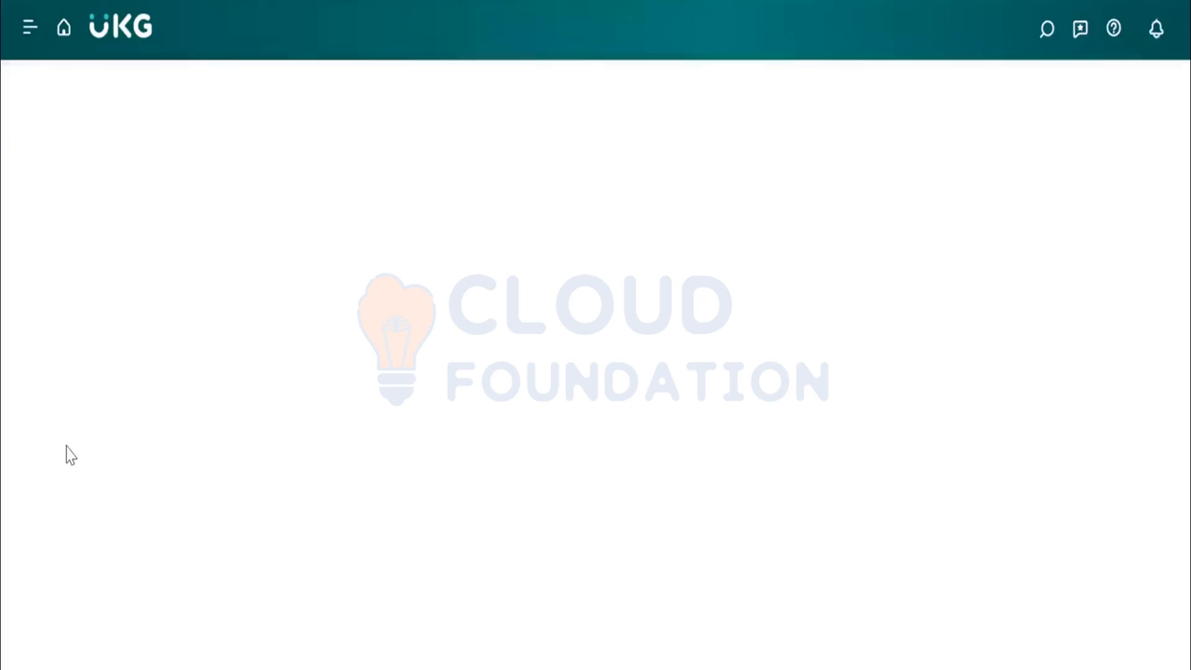
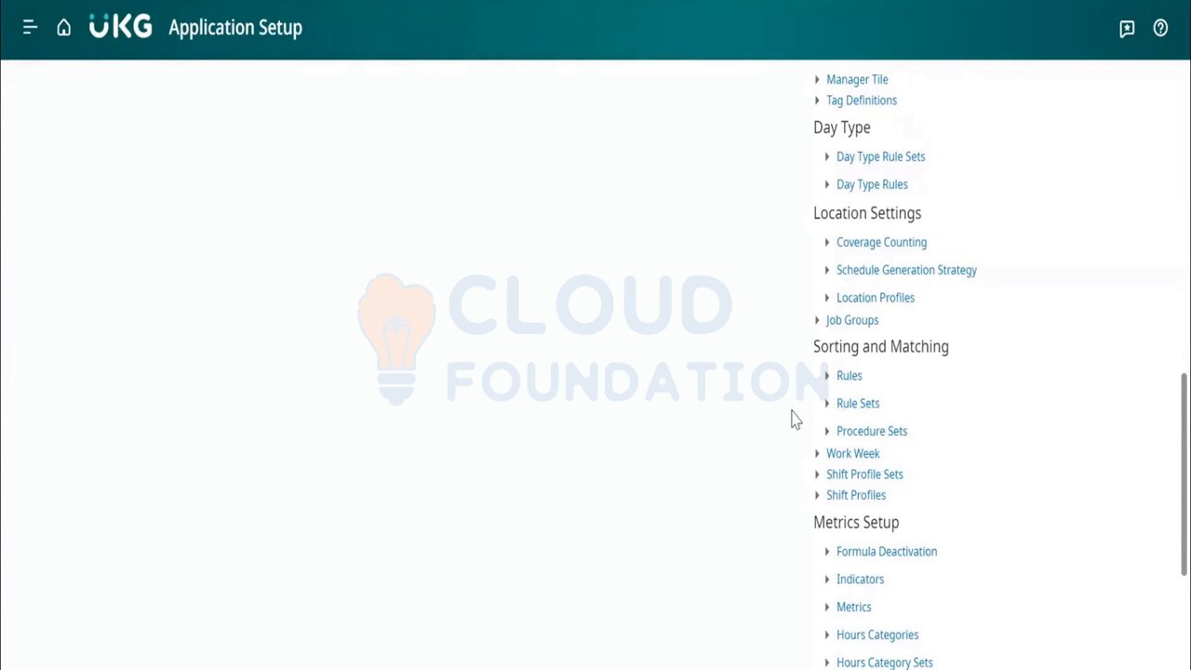
Review the Scheduler Setup options down to Schedule Score, and locate Shift Templates in the list
scroll(796, 421, "down", 1)
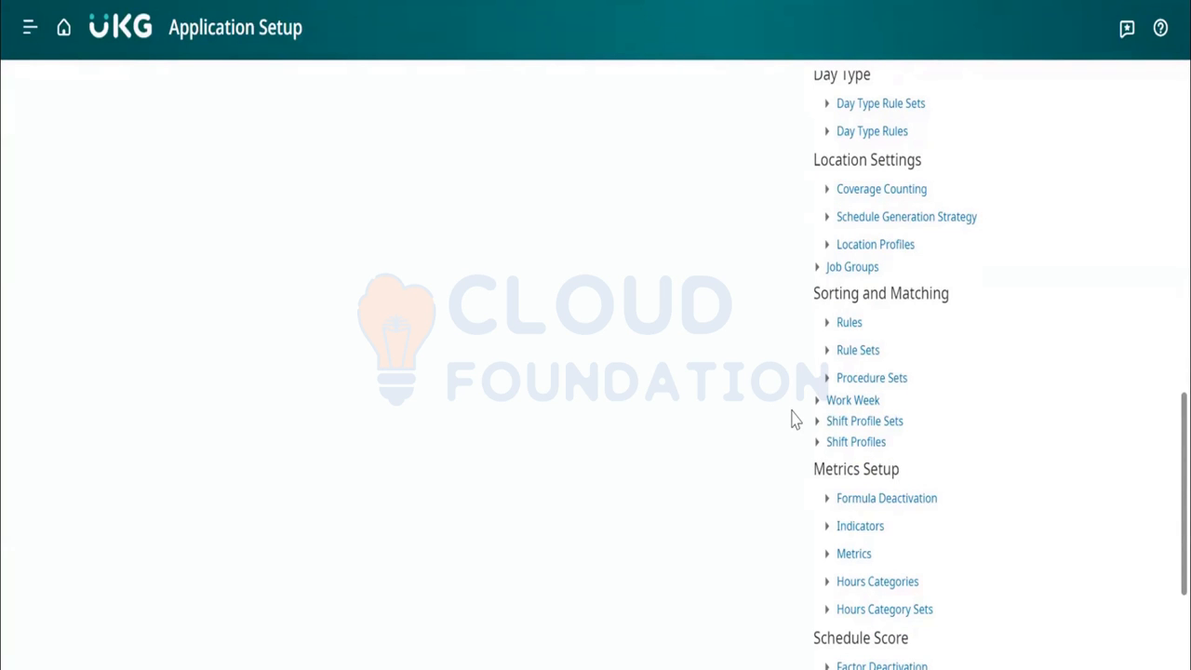
scroll(792, 419, "down", 3)
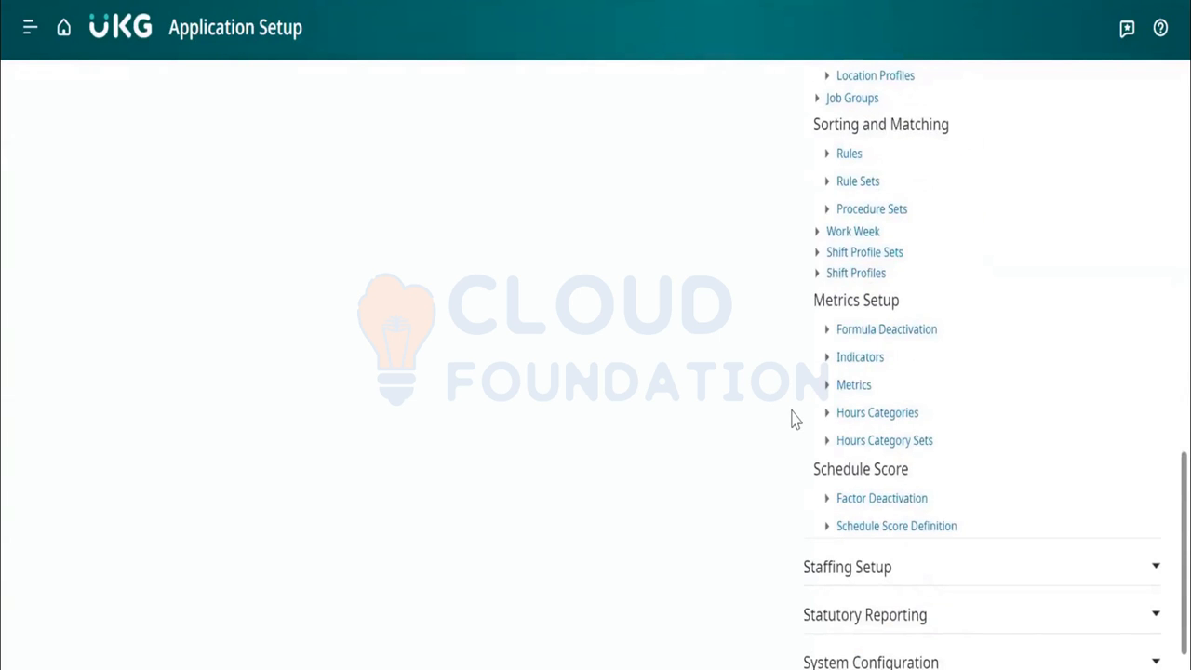
scroll(791, 420, "up", 6)
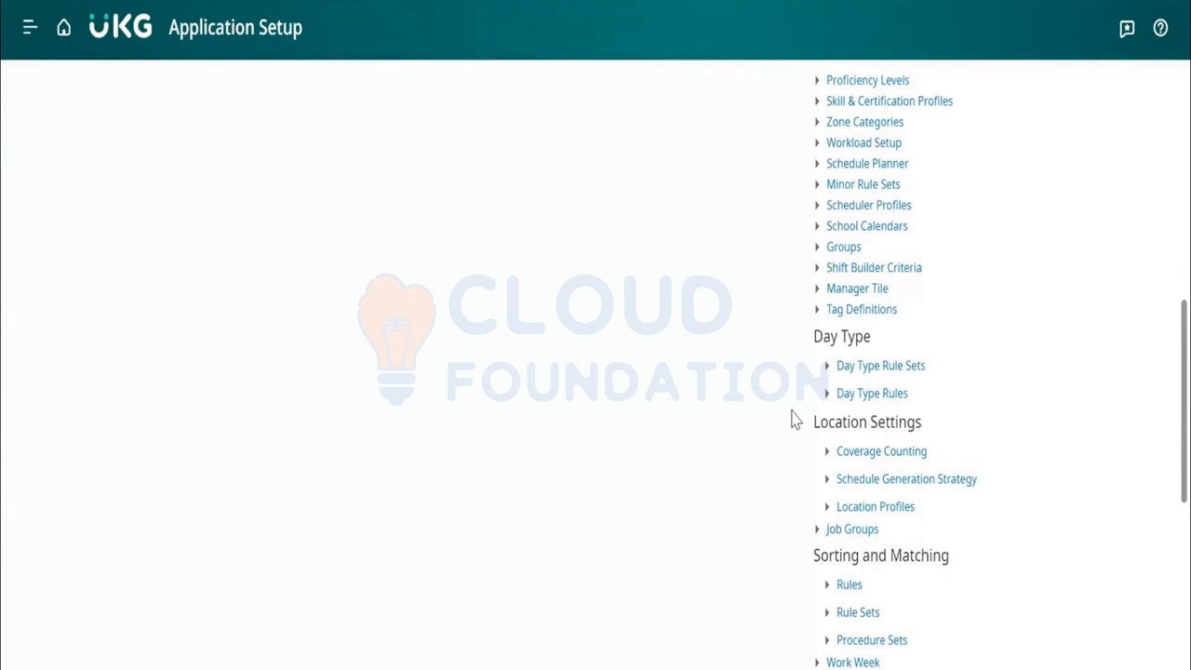
scroll(796, 420, "up", 3)
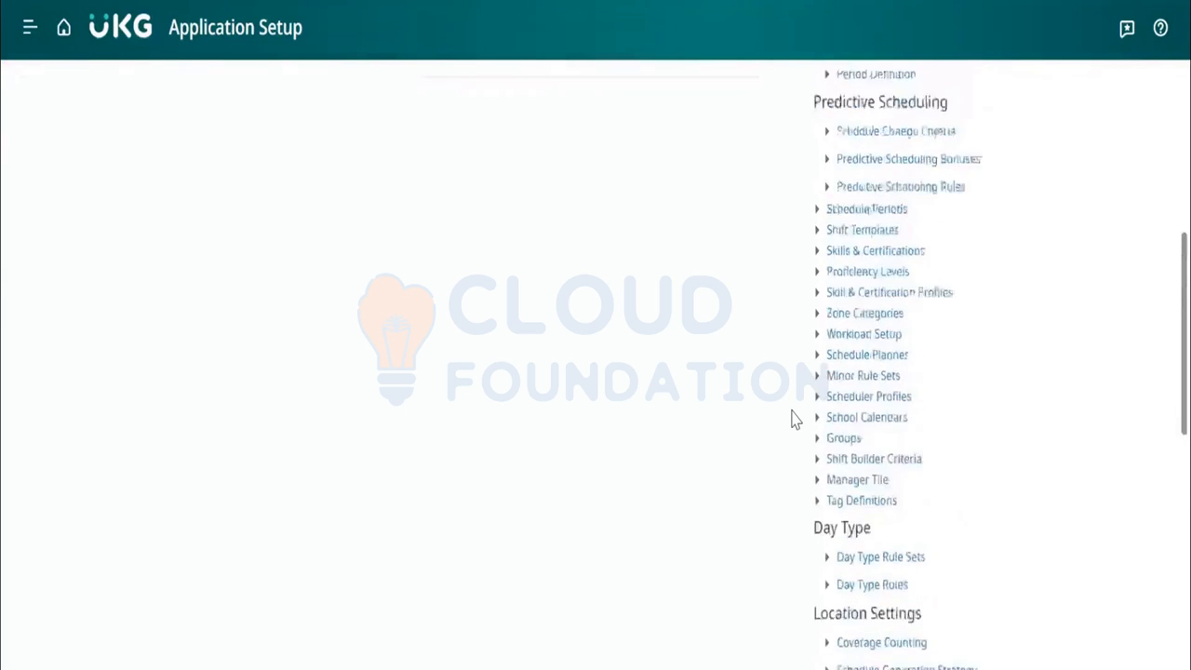
scroll(795, 421, "up", 2)
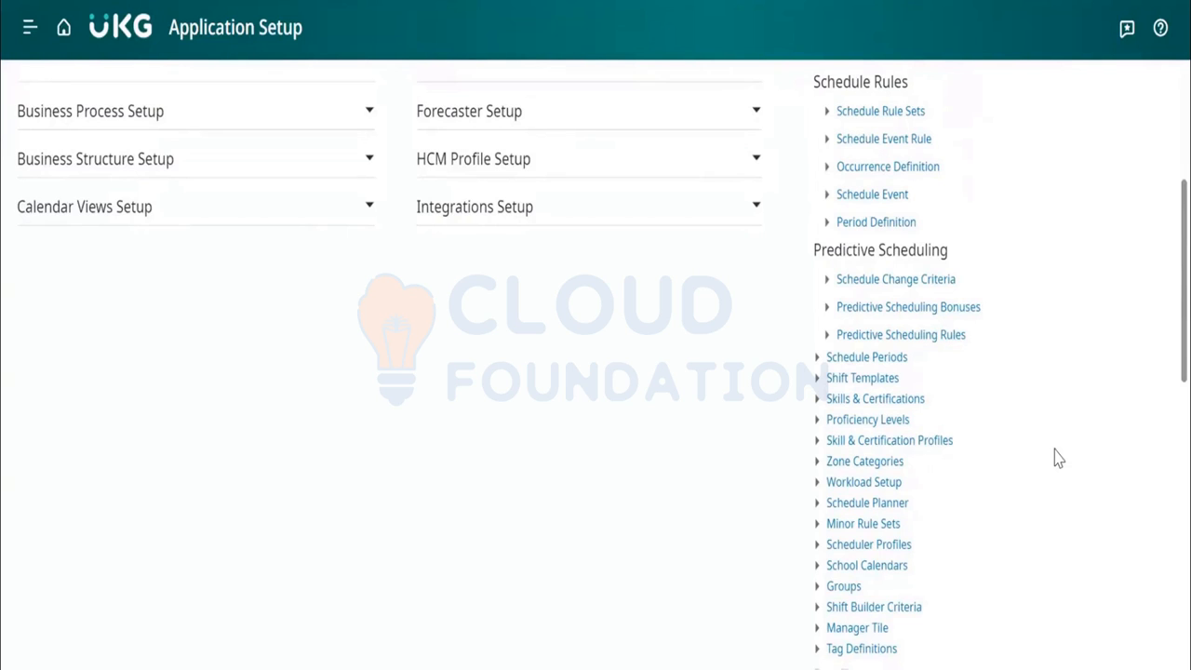
left_click_drag(900, 379, 827, 382)
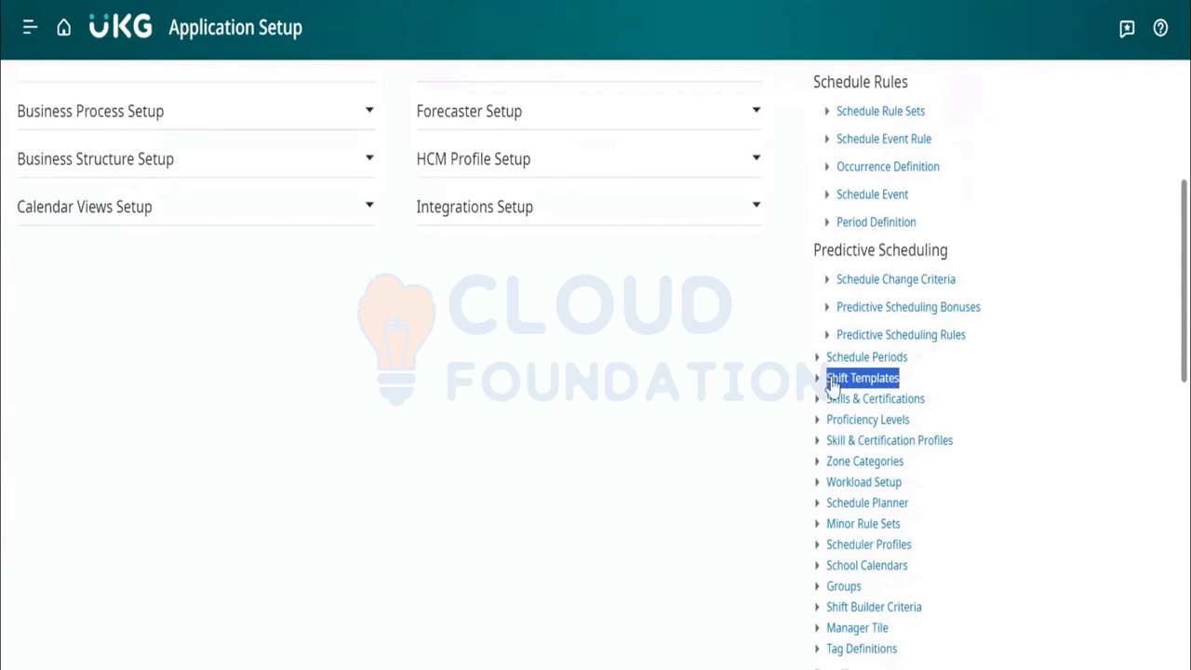
left_click(946, 388)
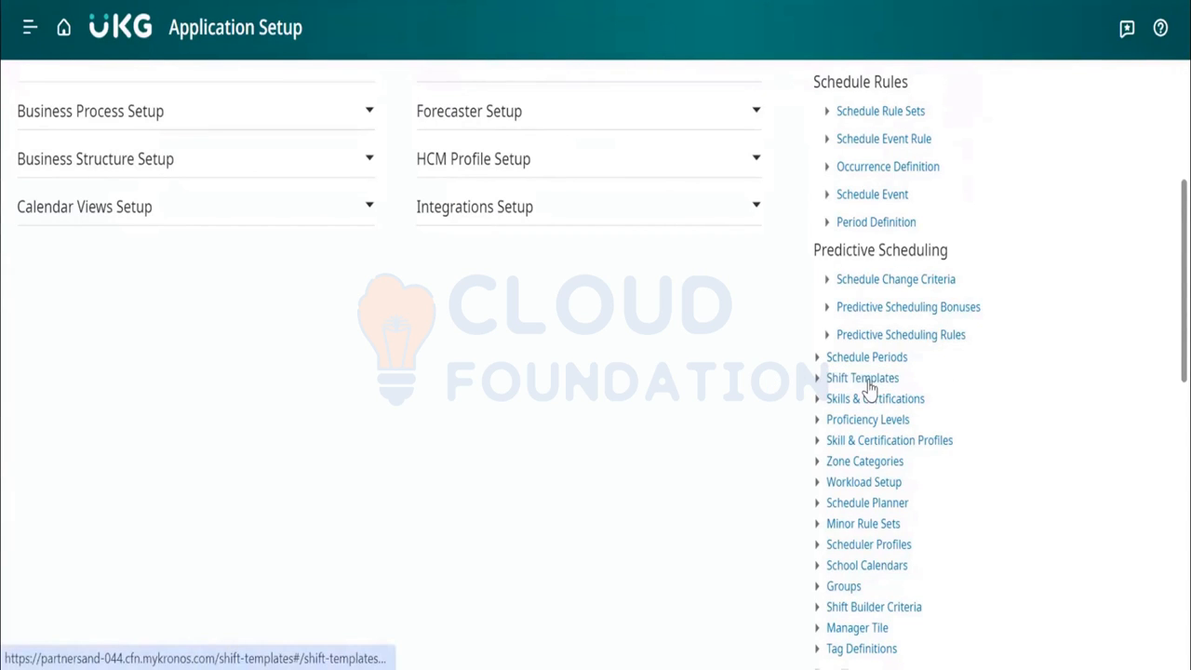
Open Shift Templates from Scheduler Setup and look through the list of existing templates
left_click(869, 389)
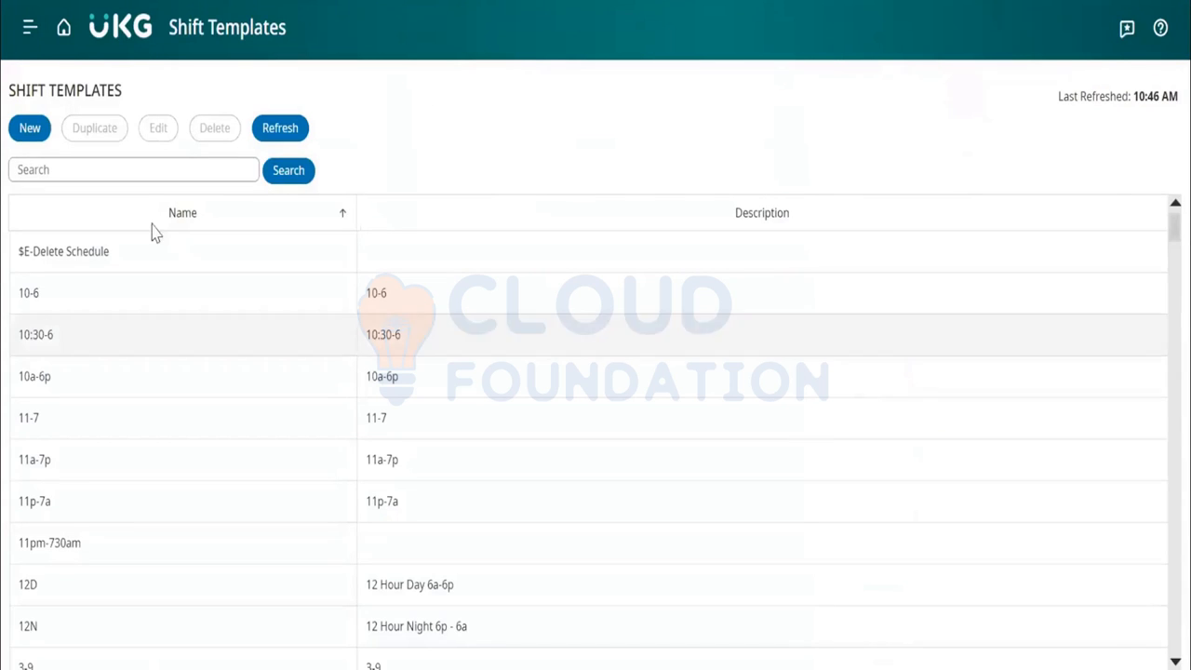
scroll(276, 369, "down", 5)
scroll(276, 369, "down", 1)
scroll(277, 369, "up", 4)
scroll(277, 370, "down", 6)
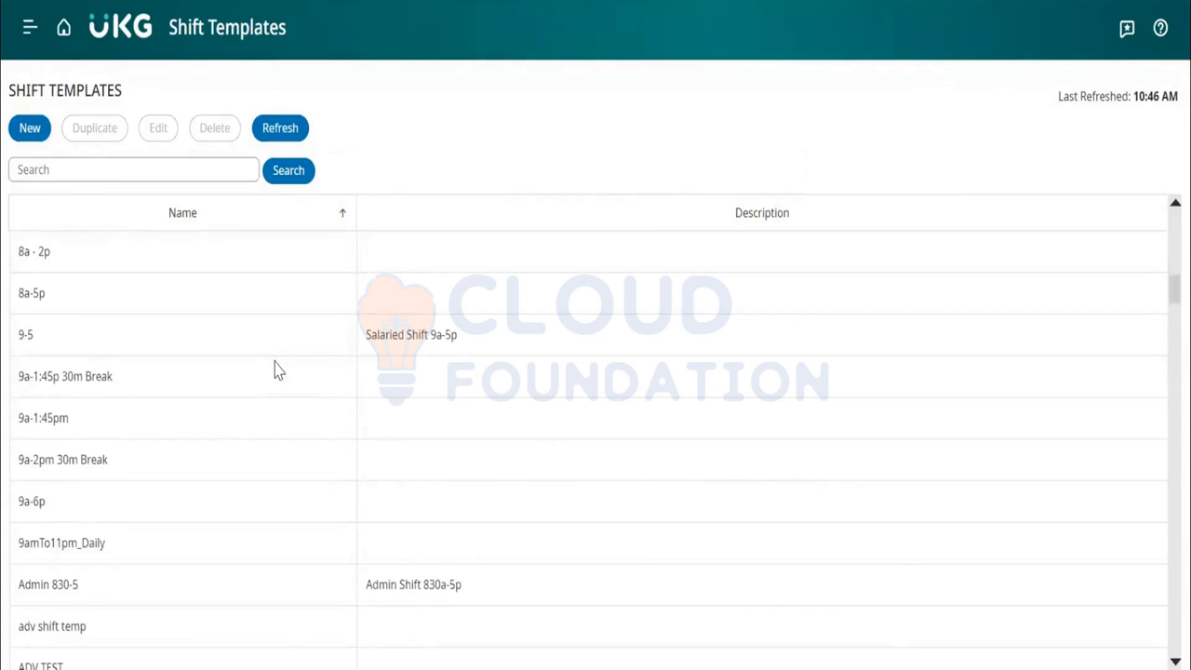
scroll(276, 369, "down", 5)
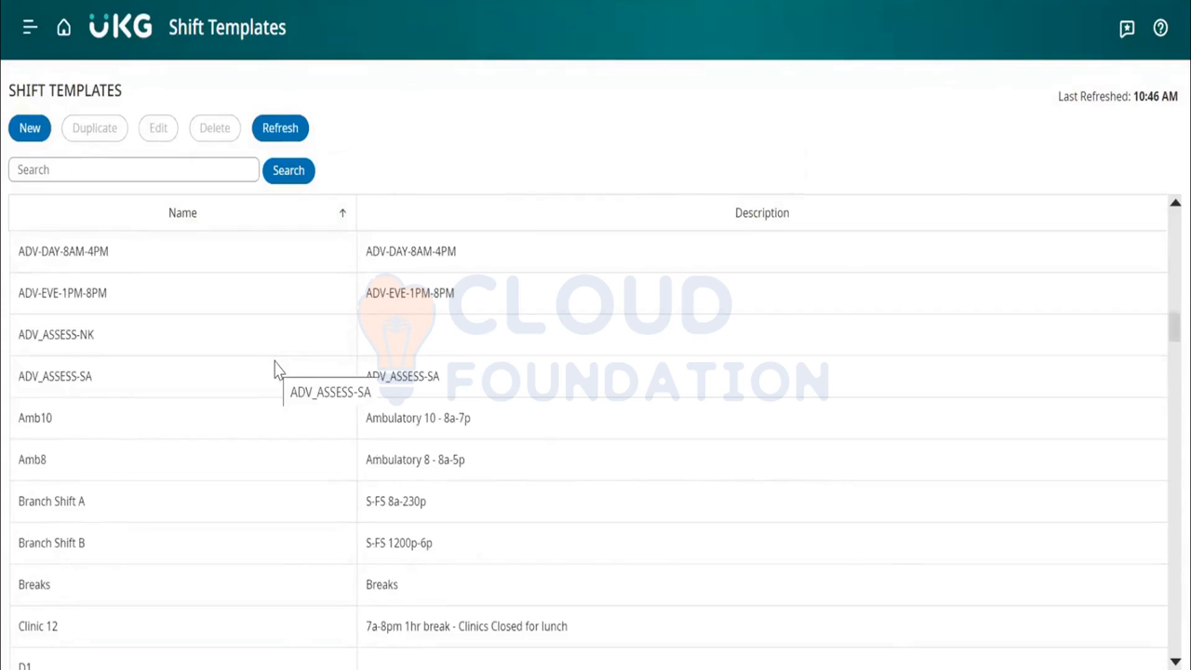
scroll(277, 370, "up", 10)
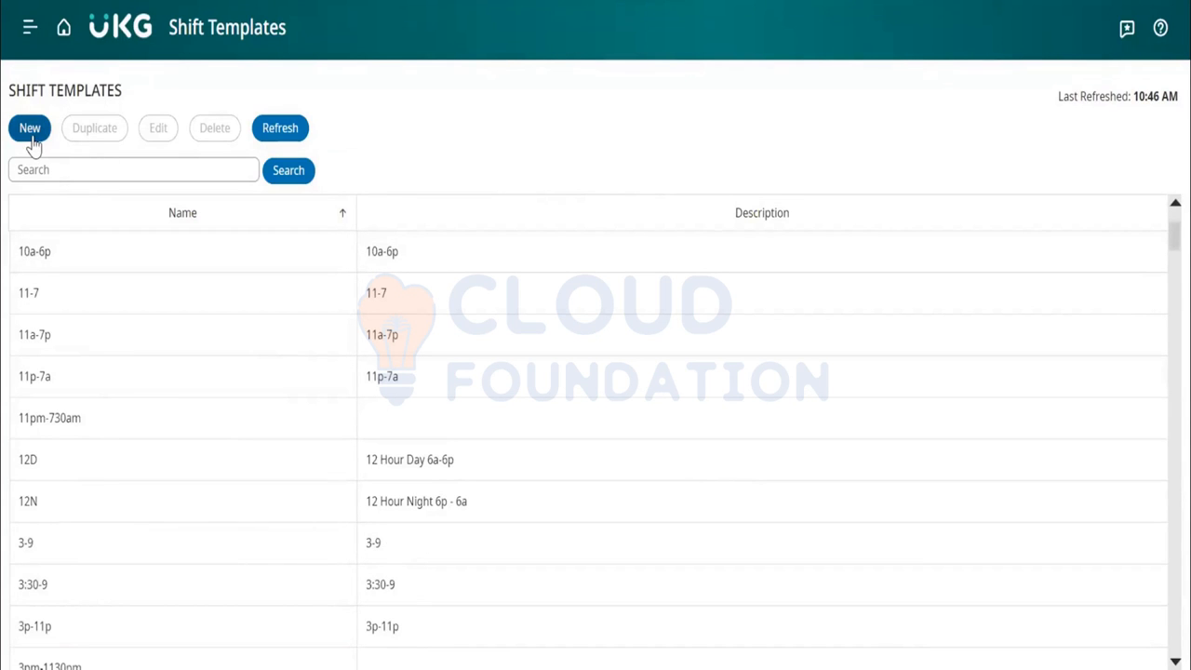
Start a new shift template and examine the choices offered for its Type and its Skills and Certs
left_click(30, 130)
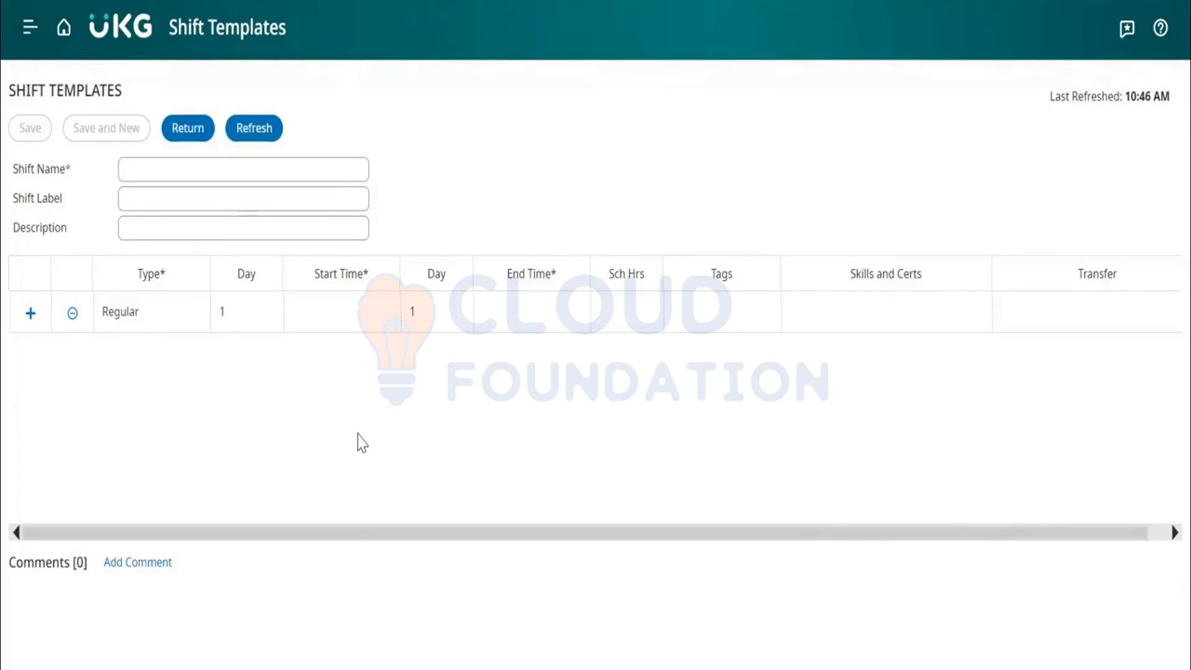
left_click(164, 326)
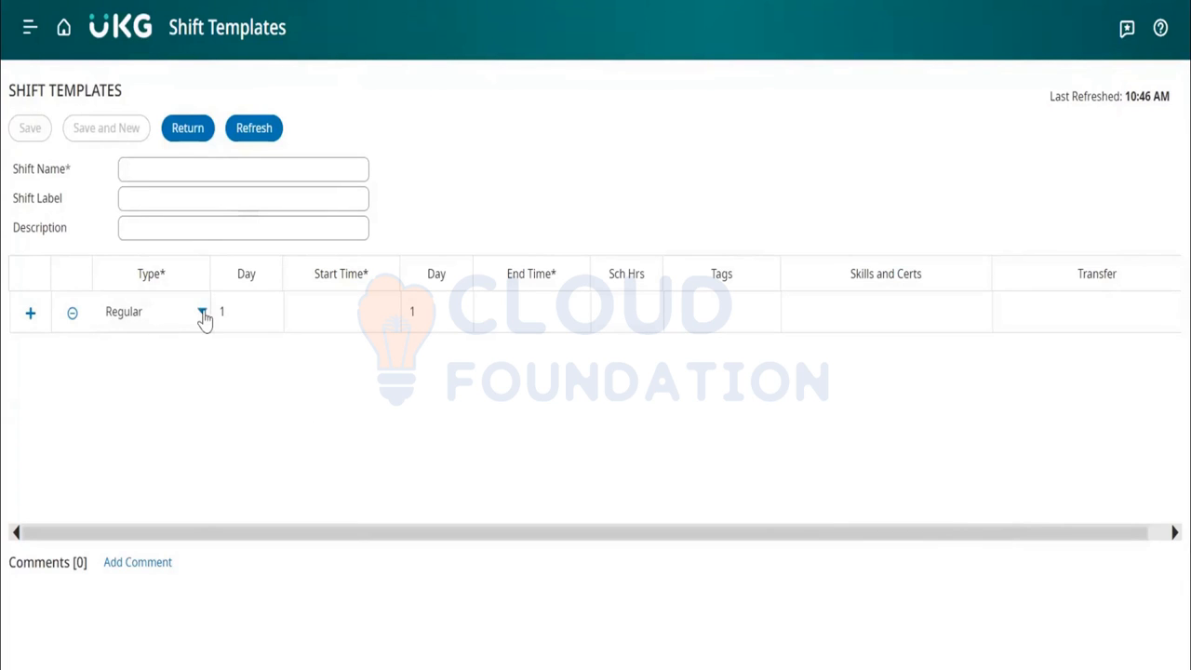
left_click(202, 314)
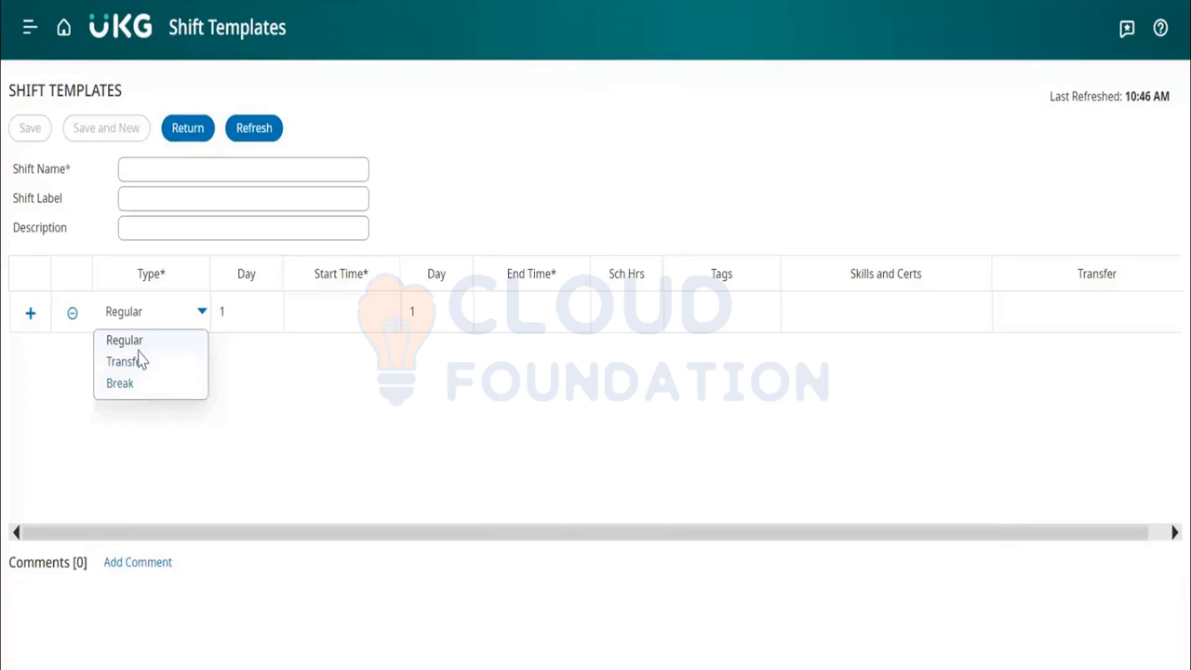
left_click(222, 375)
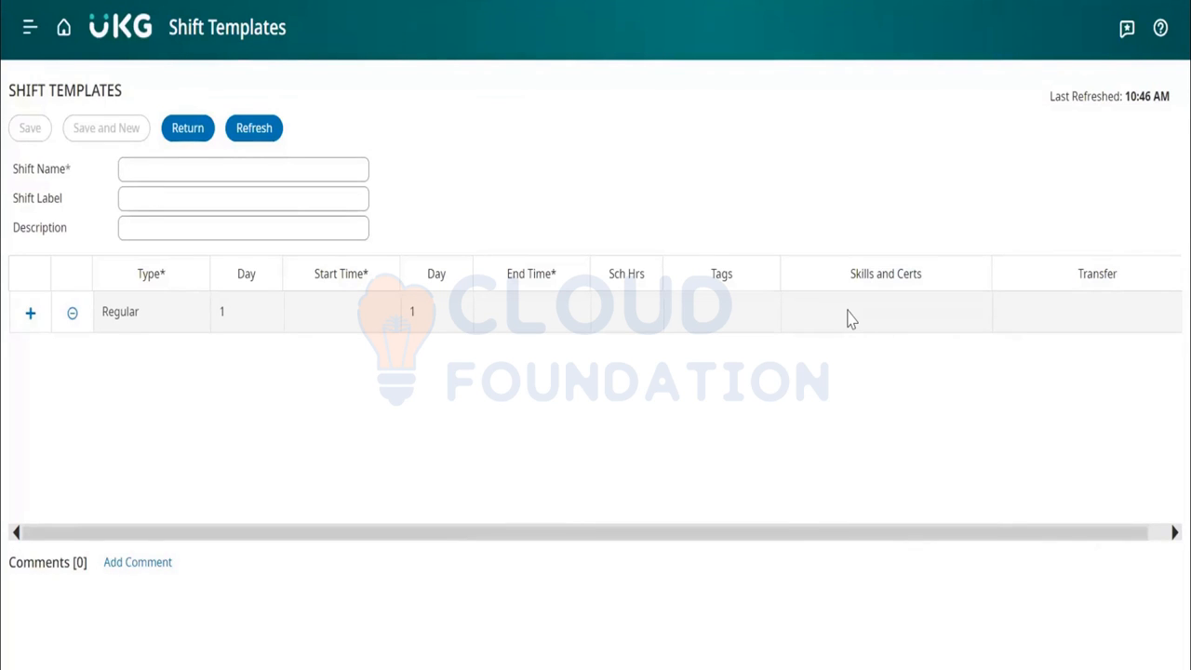
left_click(913, 326)
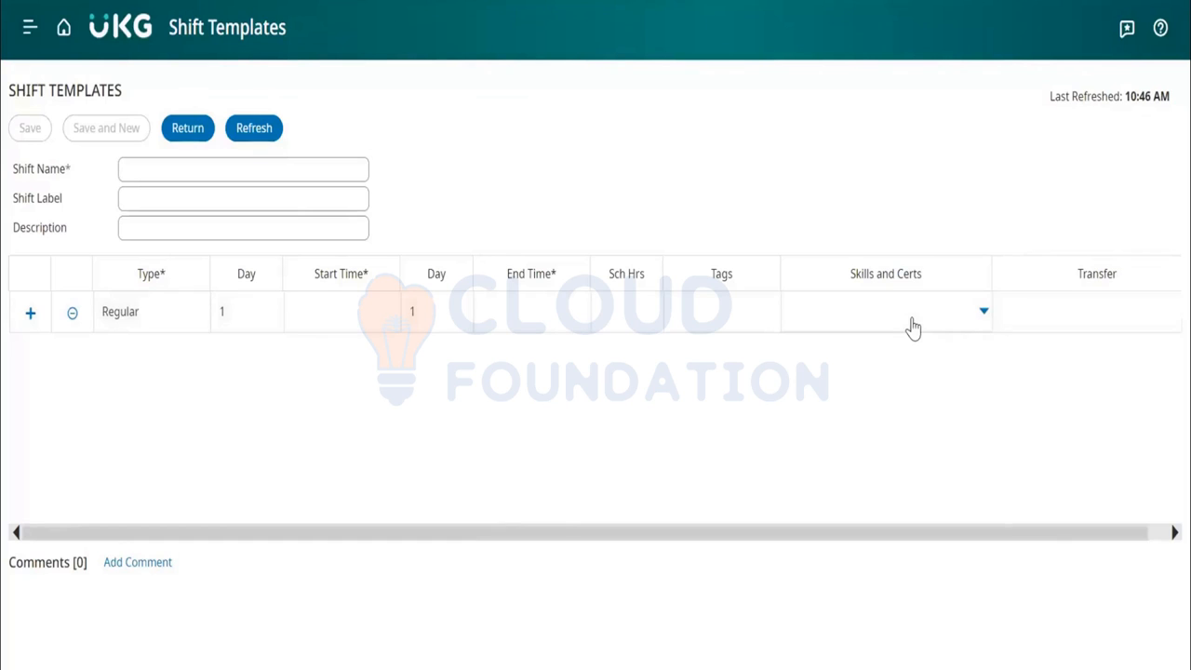
left_click(912, 327)
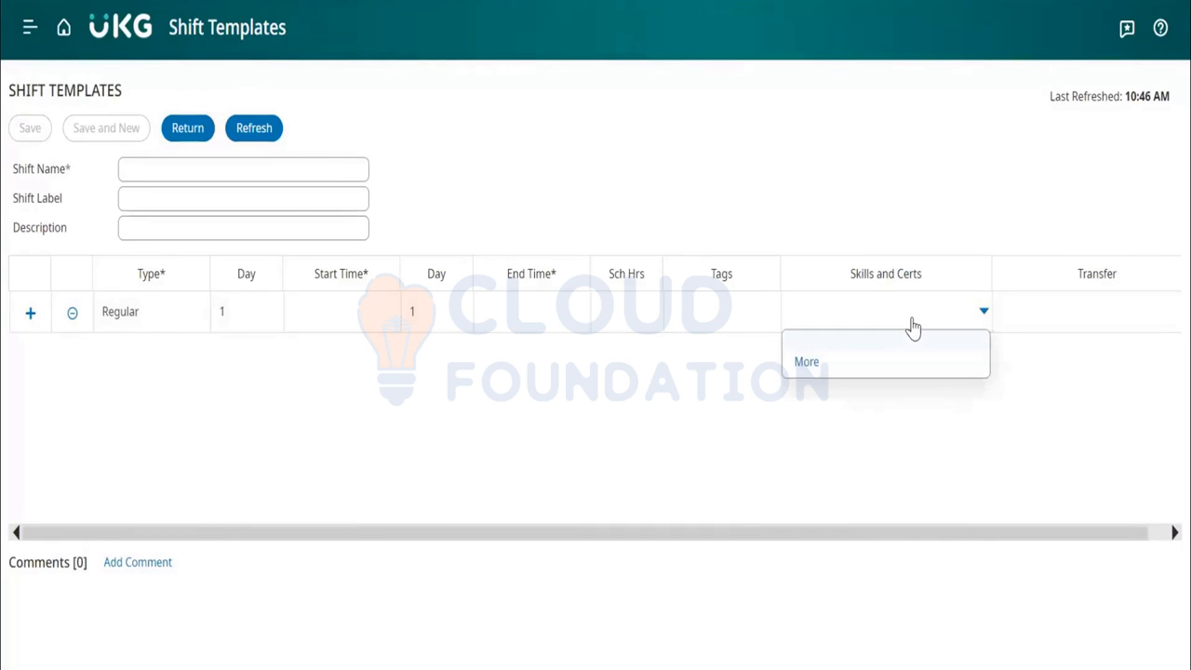
left_click(719, 394)
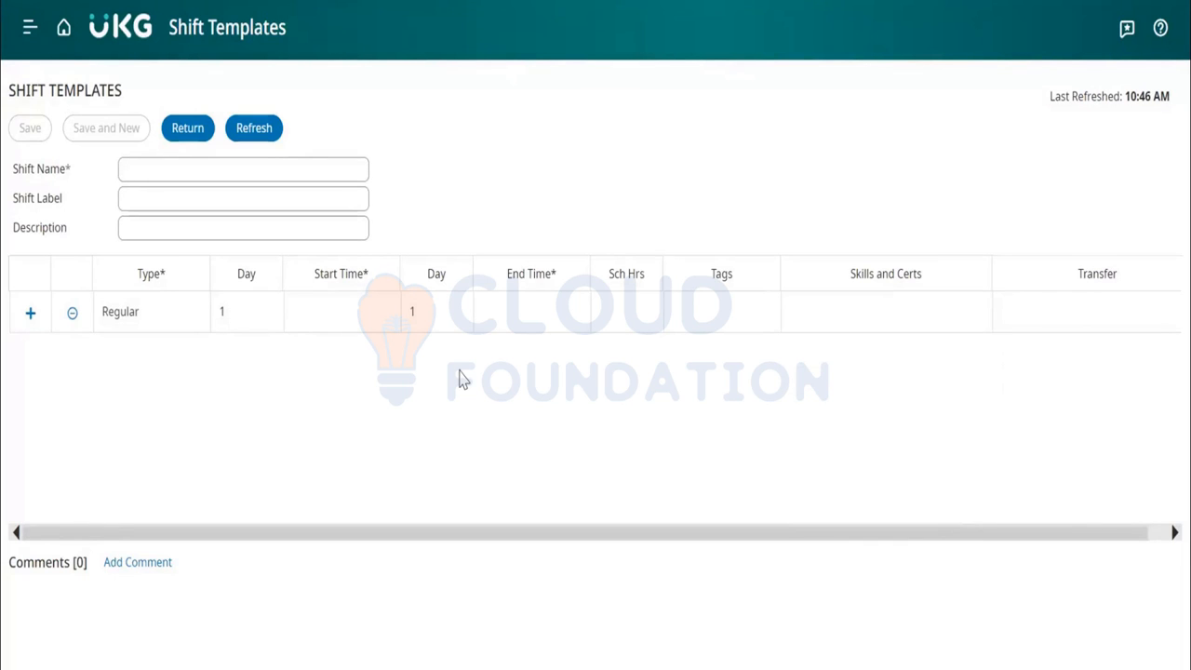
Set the Regular row's start time to 8:00 AM and its end time to 5:00 PM
left_click(343, 314)
type("8")
key("Tab")
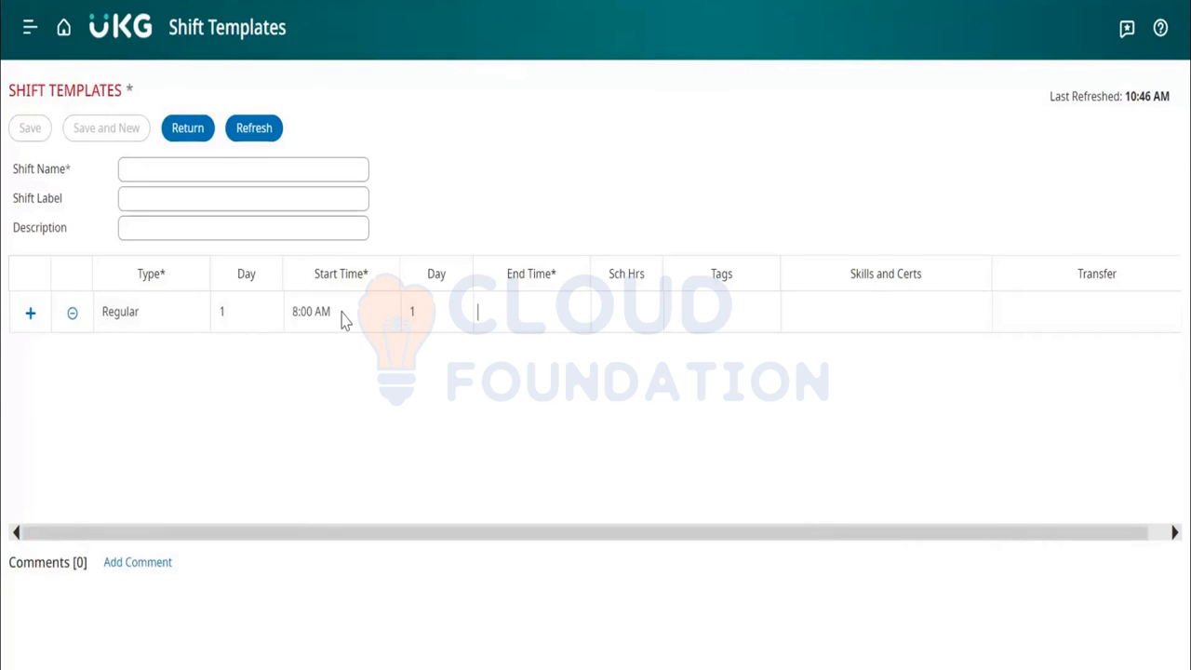
type("5p")
key("Tab")
left_click(467, 475)
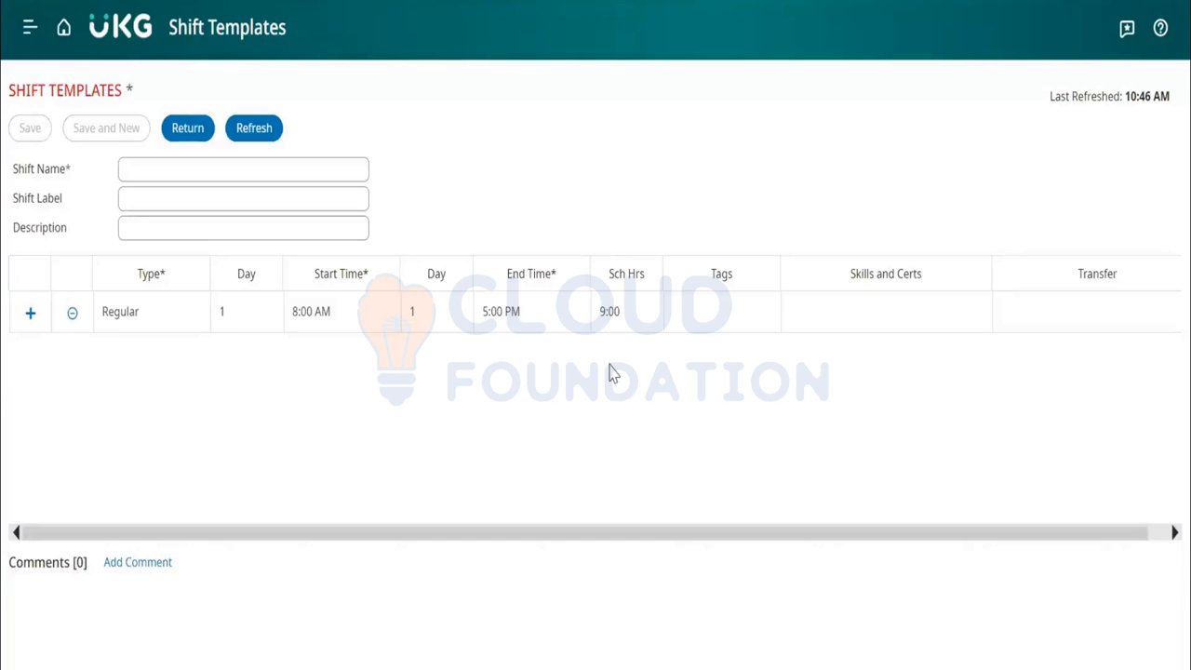
Clear the end time, and refresh the template form, discarding the unsaved edits
left_click(518, 313)
key("BackSpace")
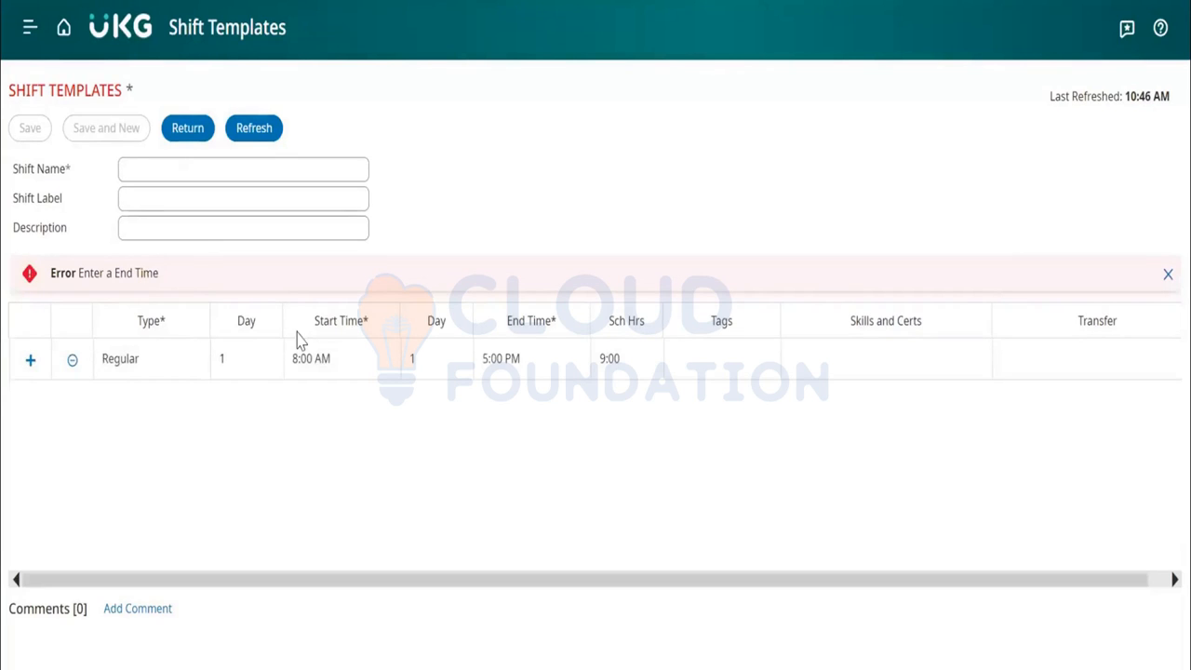
left_click(252, 131)
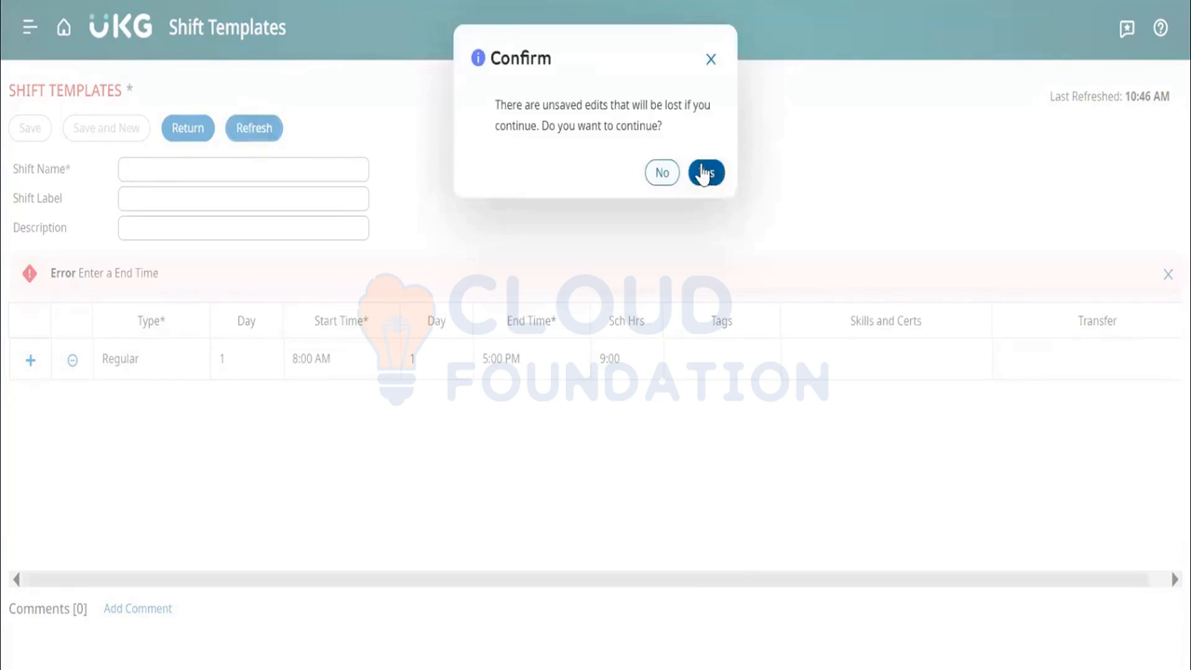
left_click(706, 173)
Set the start time of the Regular row to 9:00 PM
left_click(363, 303)
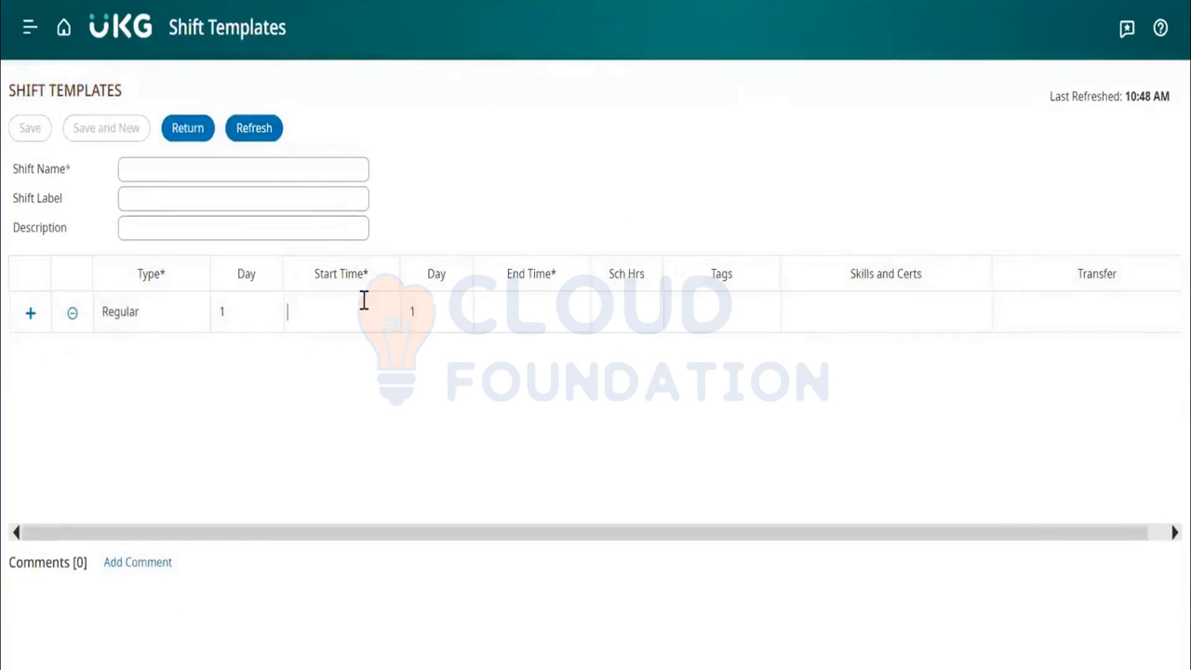
type("9")
key("BackSpace")
type("21")
key("Tab")
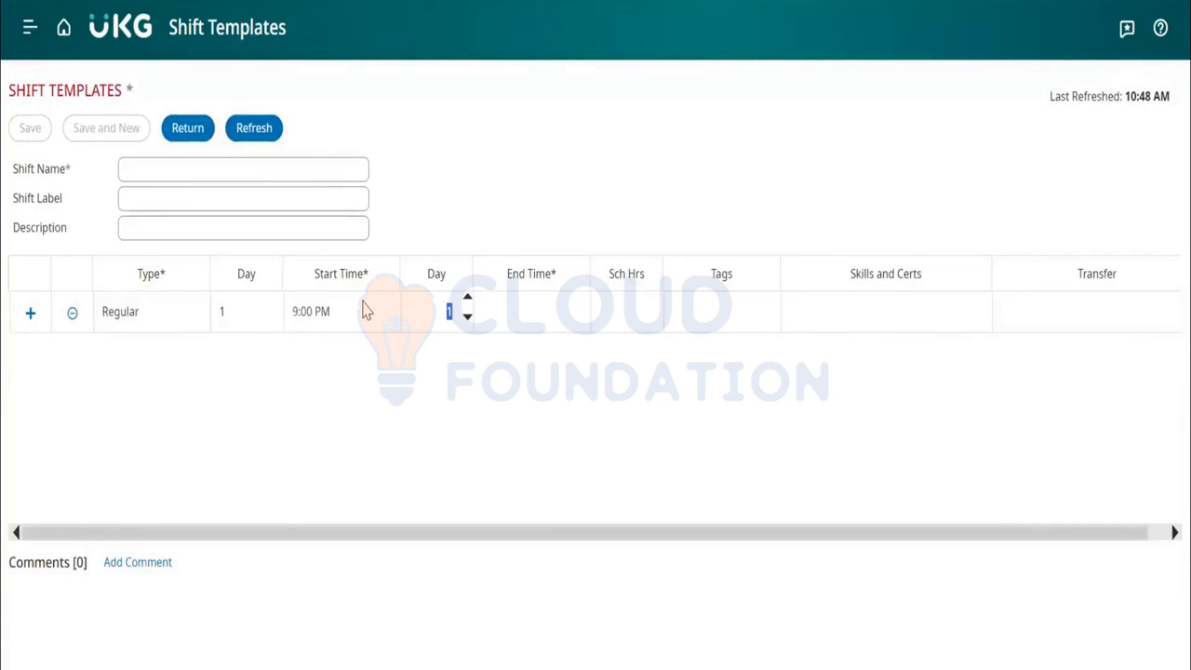
key("Tab")
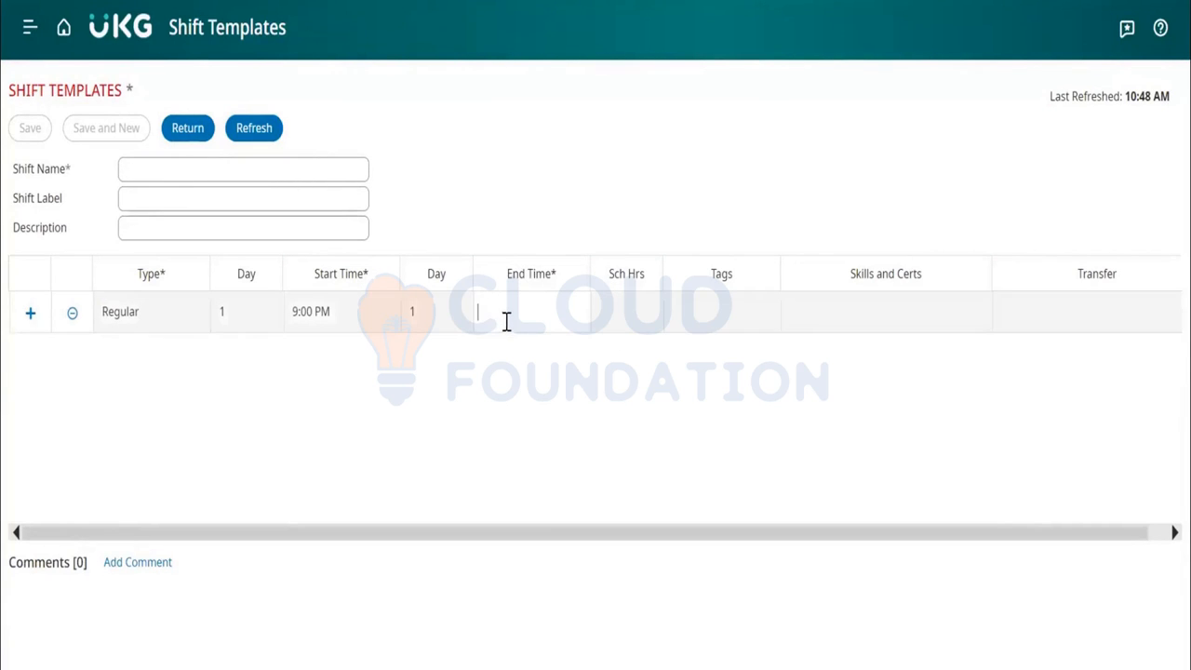
Try to set the shift's end time to 7 with the end day on 1
type("7")
key("Tab")
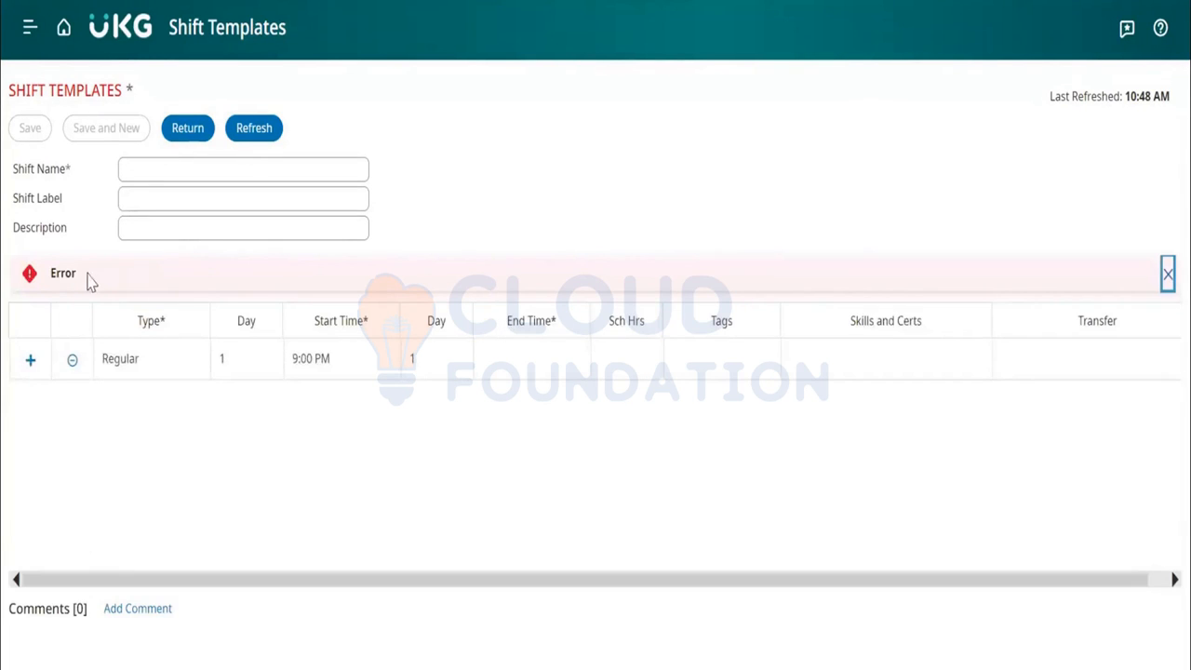
double_click(65, 272)
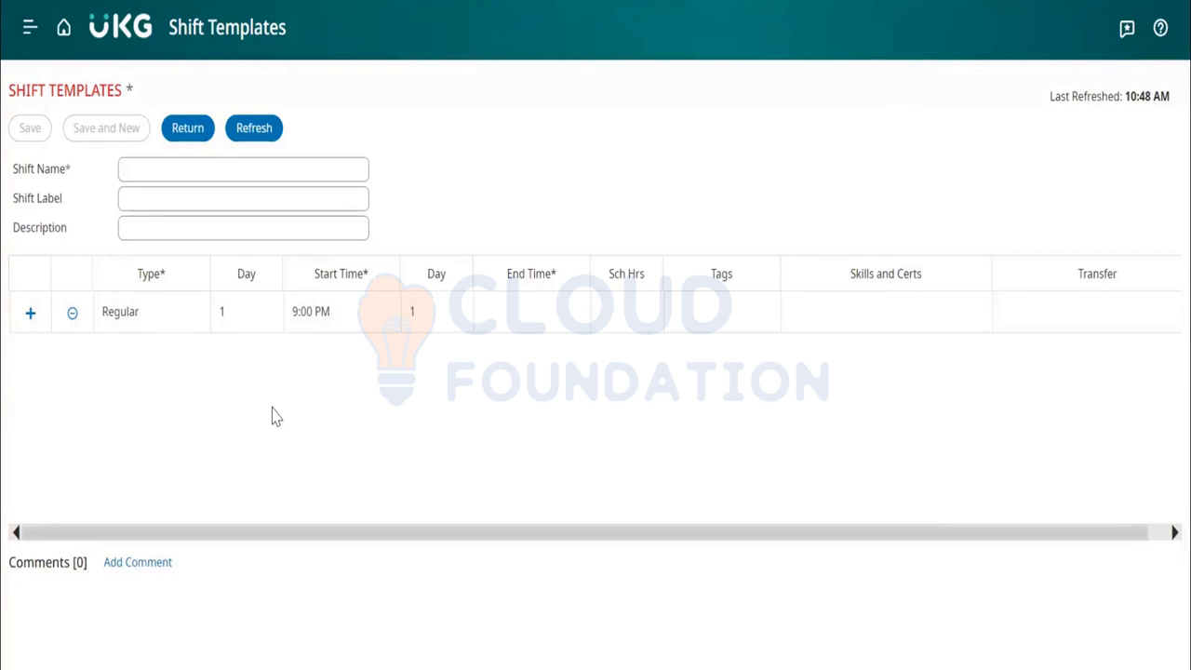
Set the Regular row's end day to 2 and its end time to 7:00 AM
left_click(428, 316)
type("2")
key("Tab")
type("7")
key("Tab")
Change the end time of the overnight shift to 5:00 AM
left_click(490, 314)
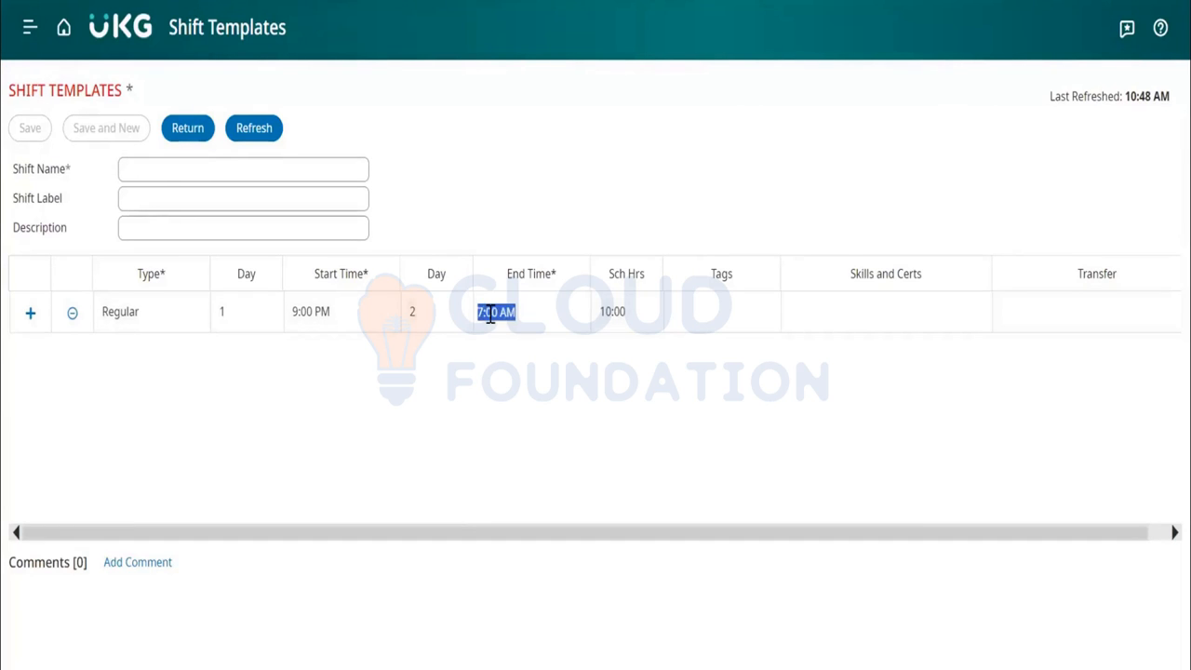
type("5")
key("Tab")
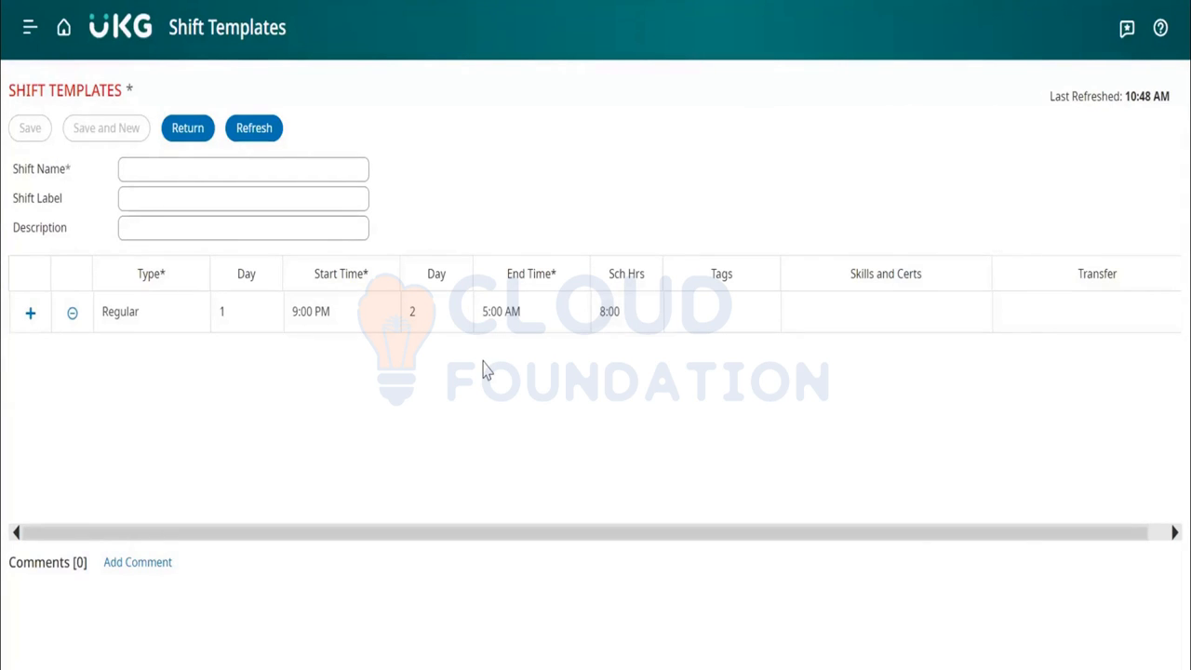
left_click(187, 176)
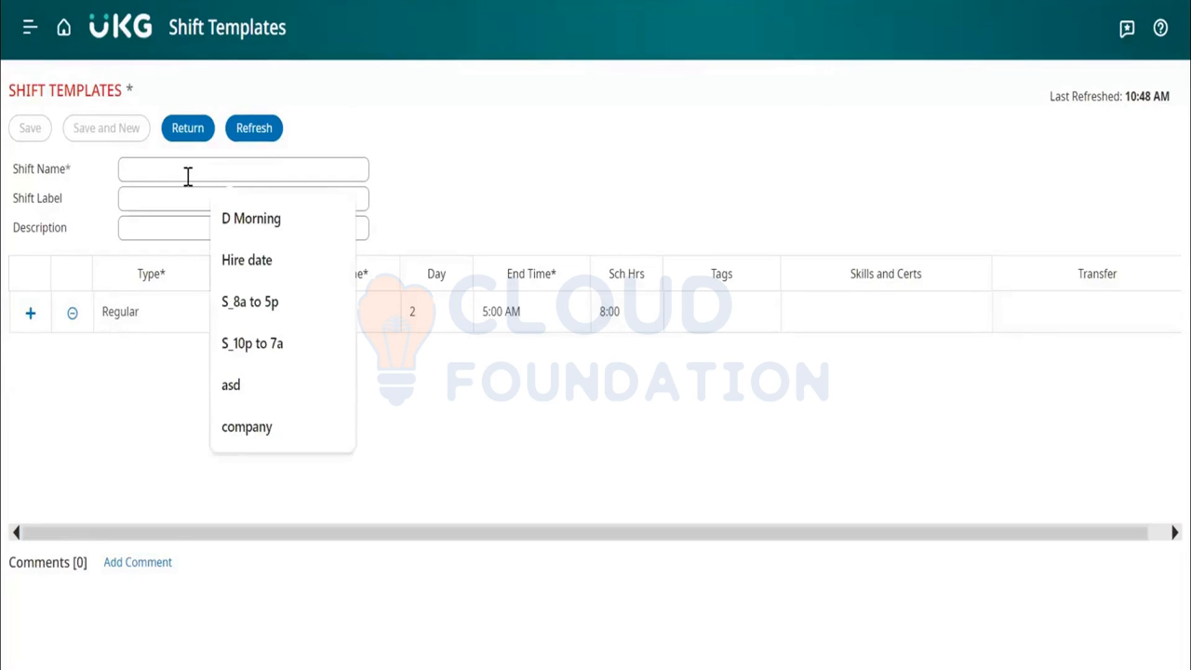
left_click(494, 144)
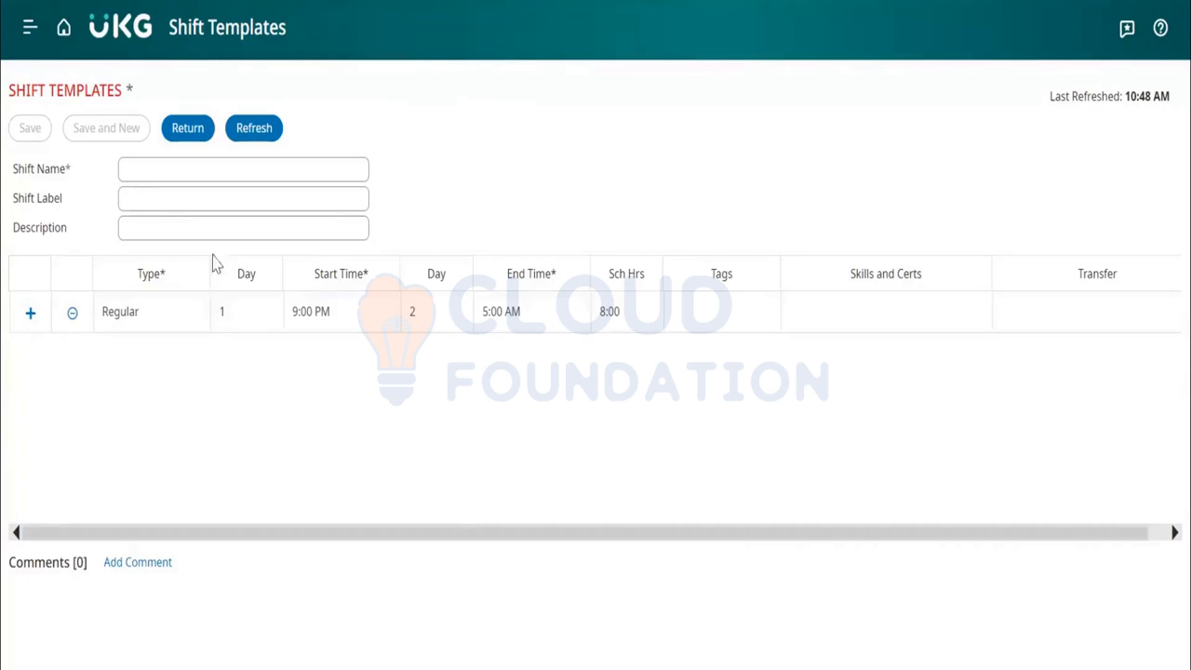
Return to Application Setup, open Pattern Templates under Scheduler Setup, and start a new pattern template
left_click(64, 27)
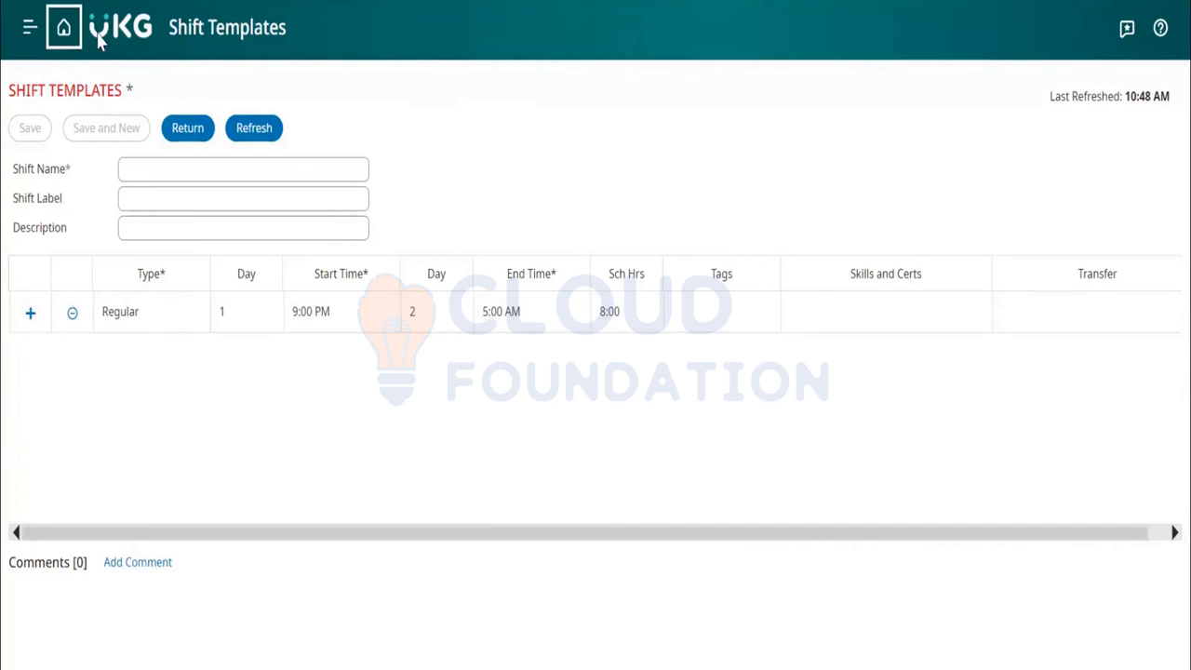
left_click(680, 115)
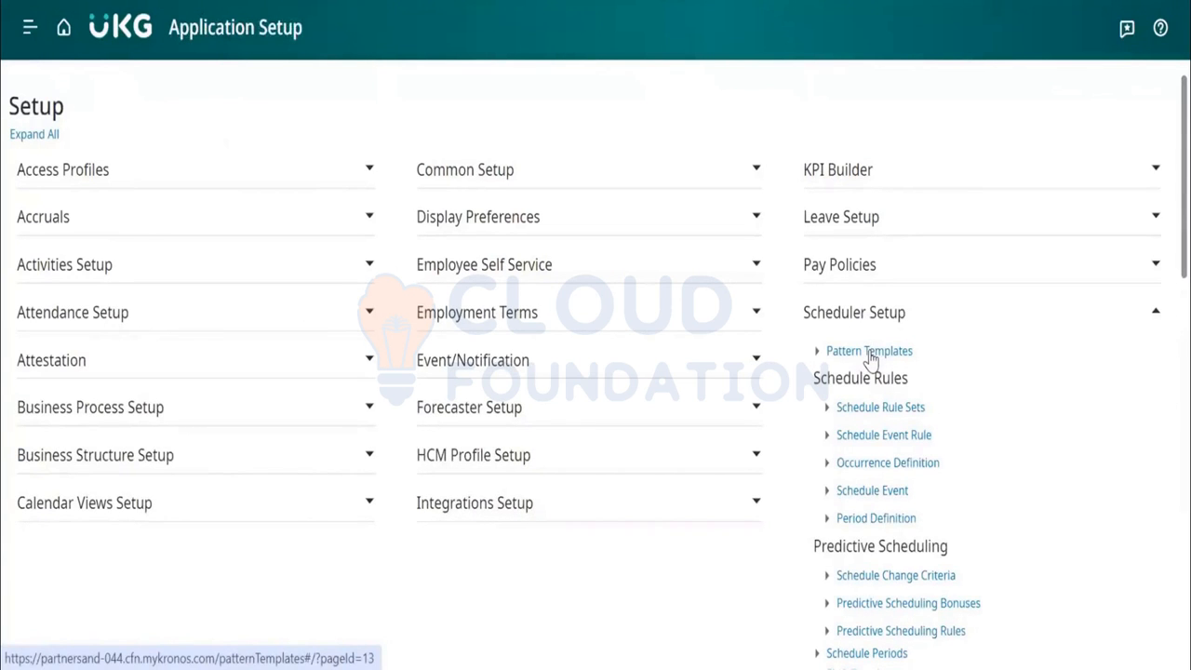
left_click(870, 353)
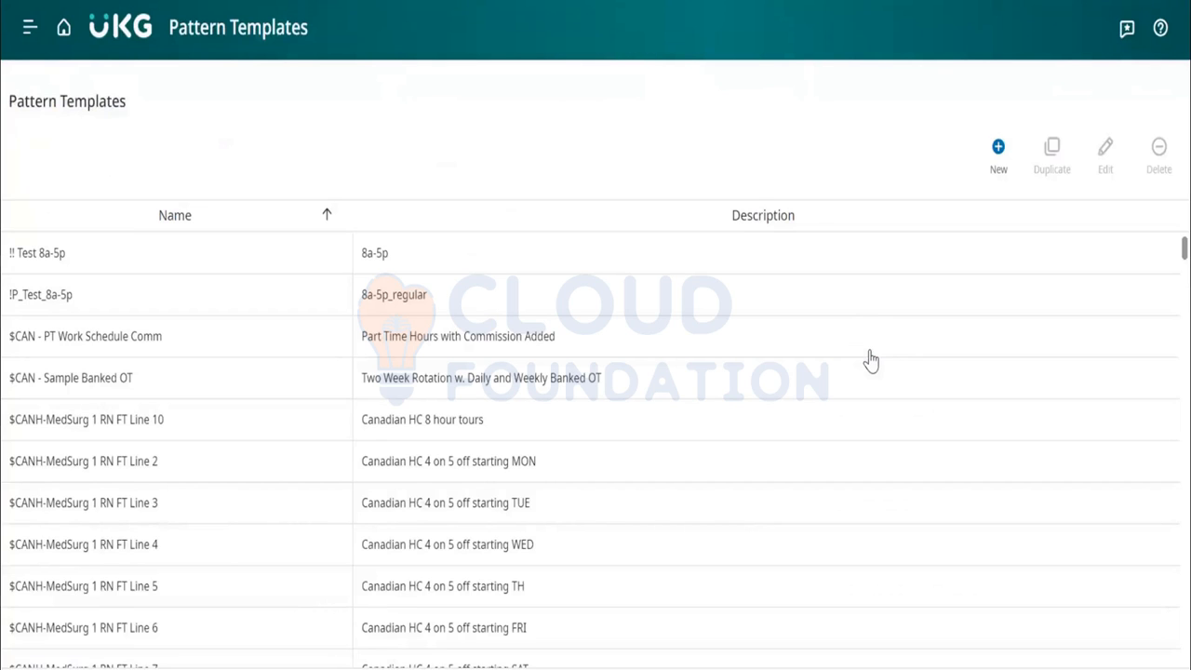
left_click(997, 155)
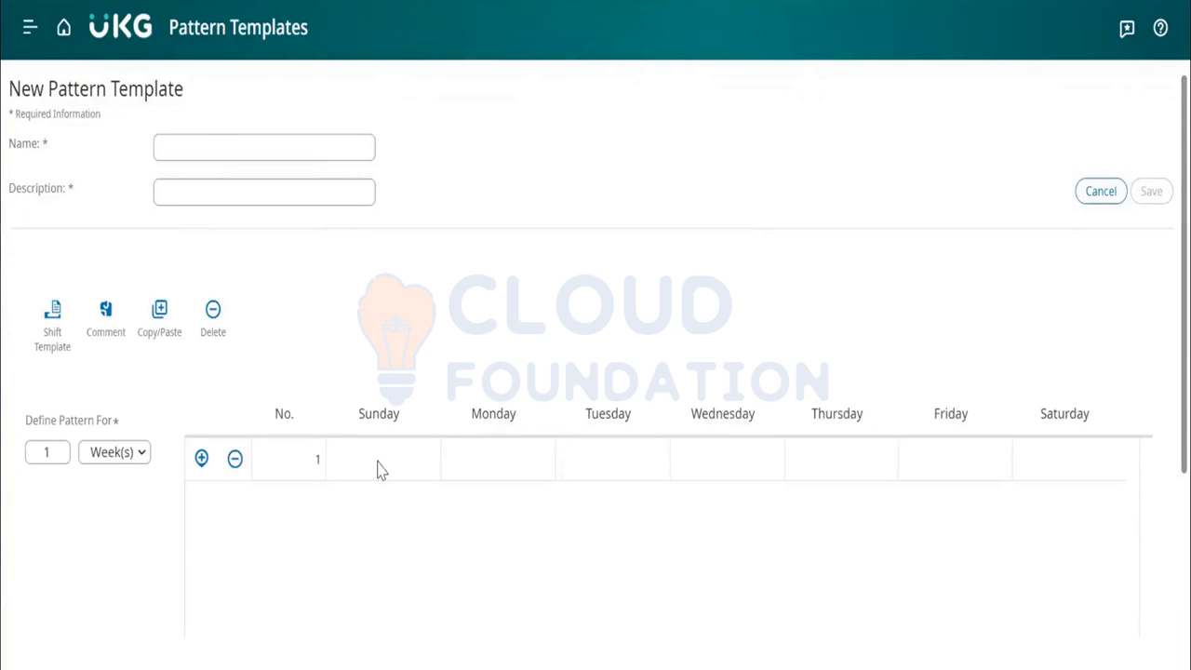
Begin adding a paycode to Monday in row 1, choosing Shift Premium with an amount of 8:00 hours
left_click(477, 461)
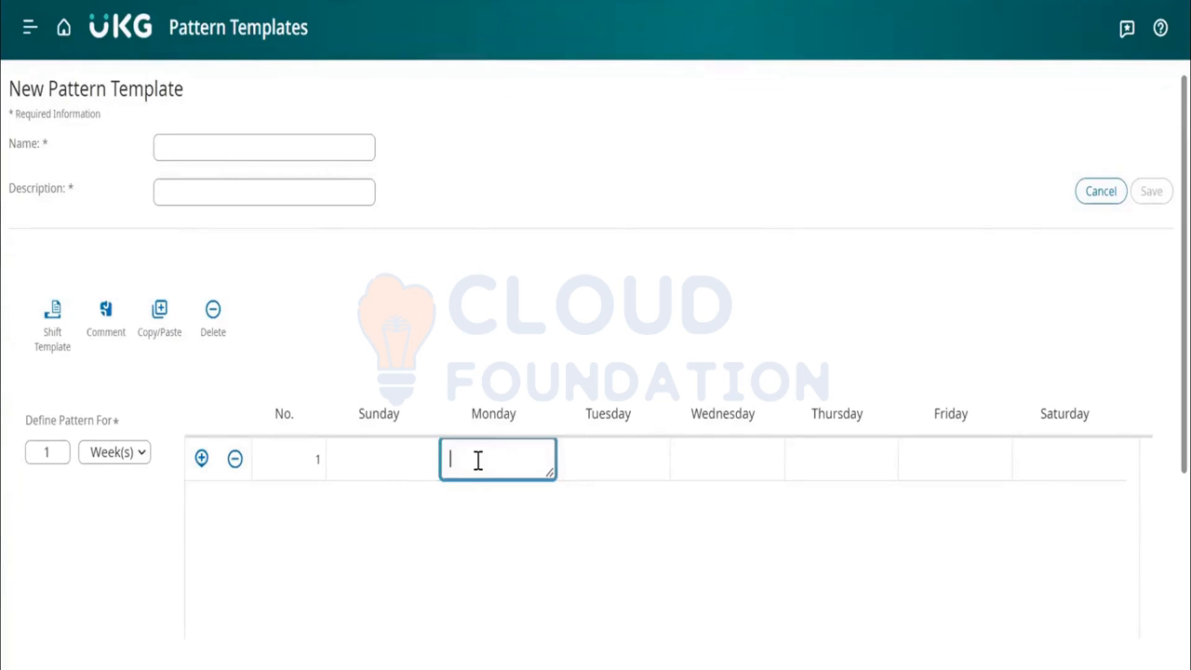
left_click(480, 468)
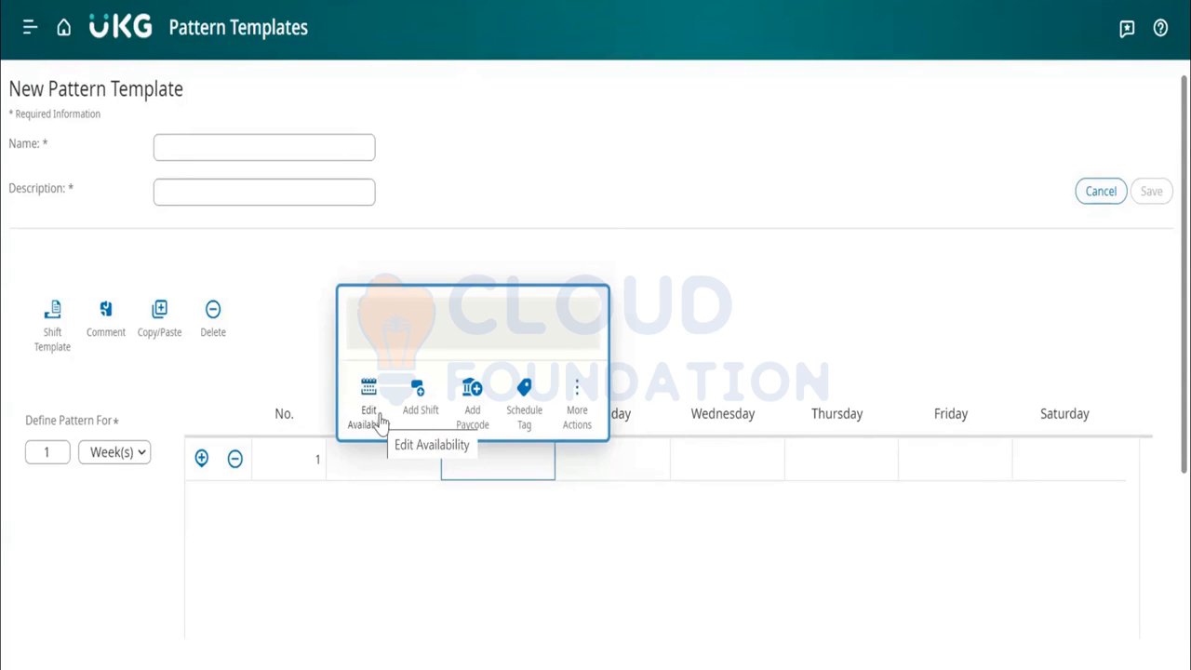
left_click(471, 409)
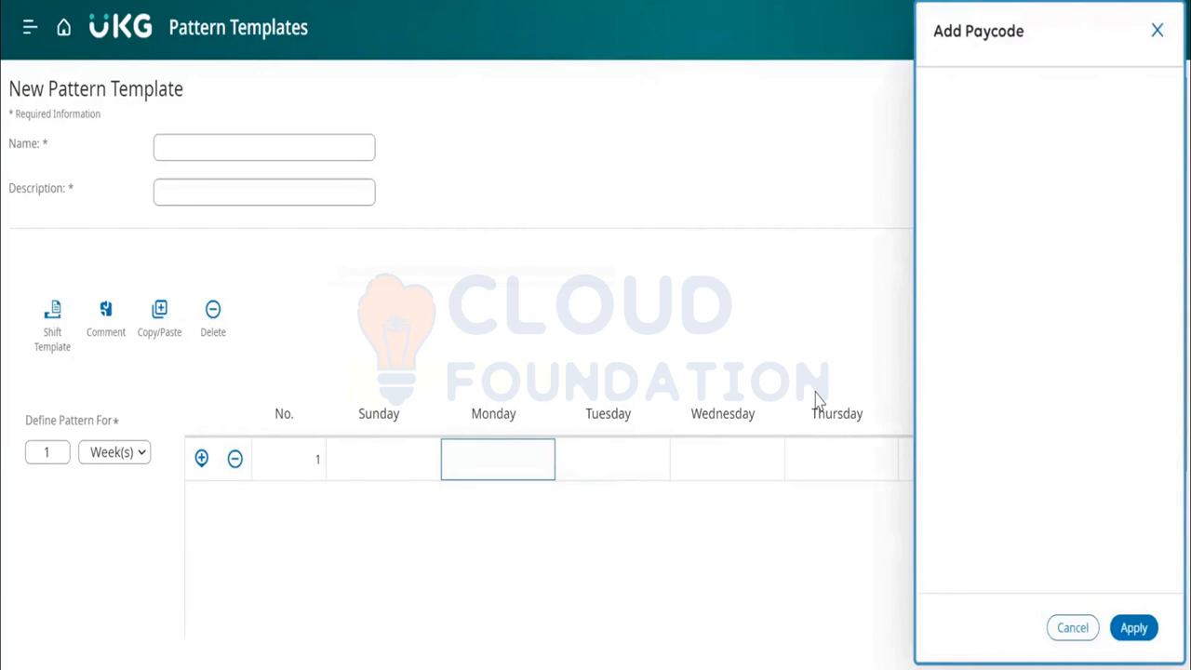
left_click(1002, 136)
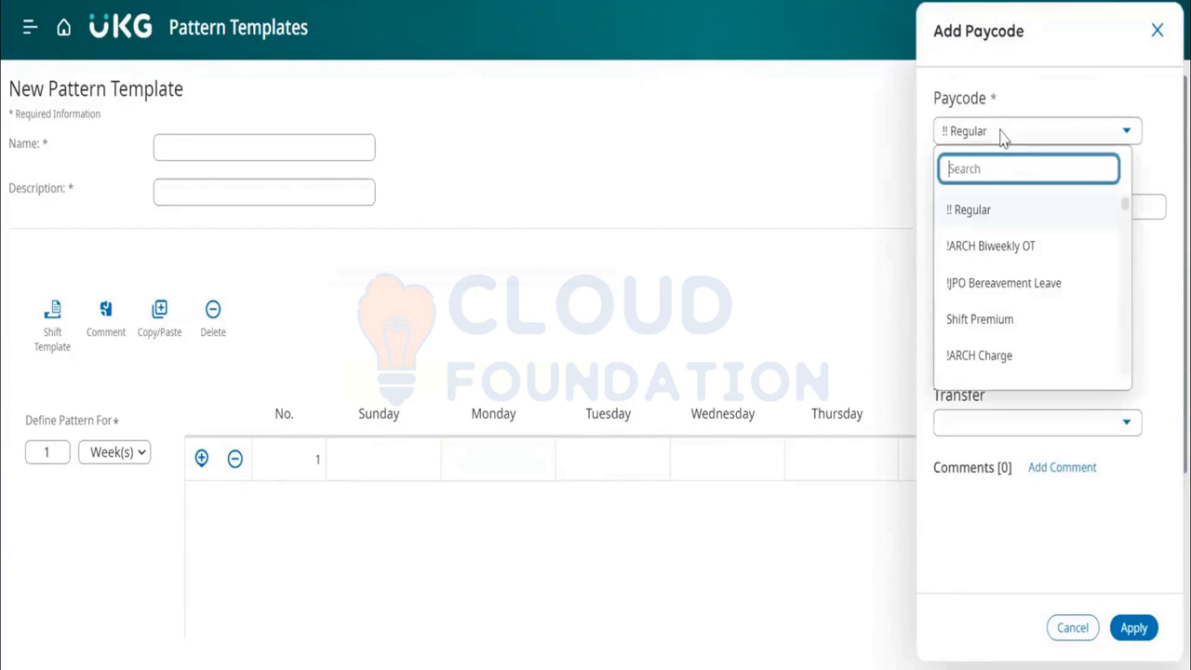
left_click(1012, 317)
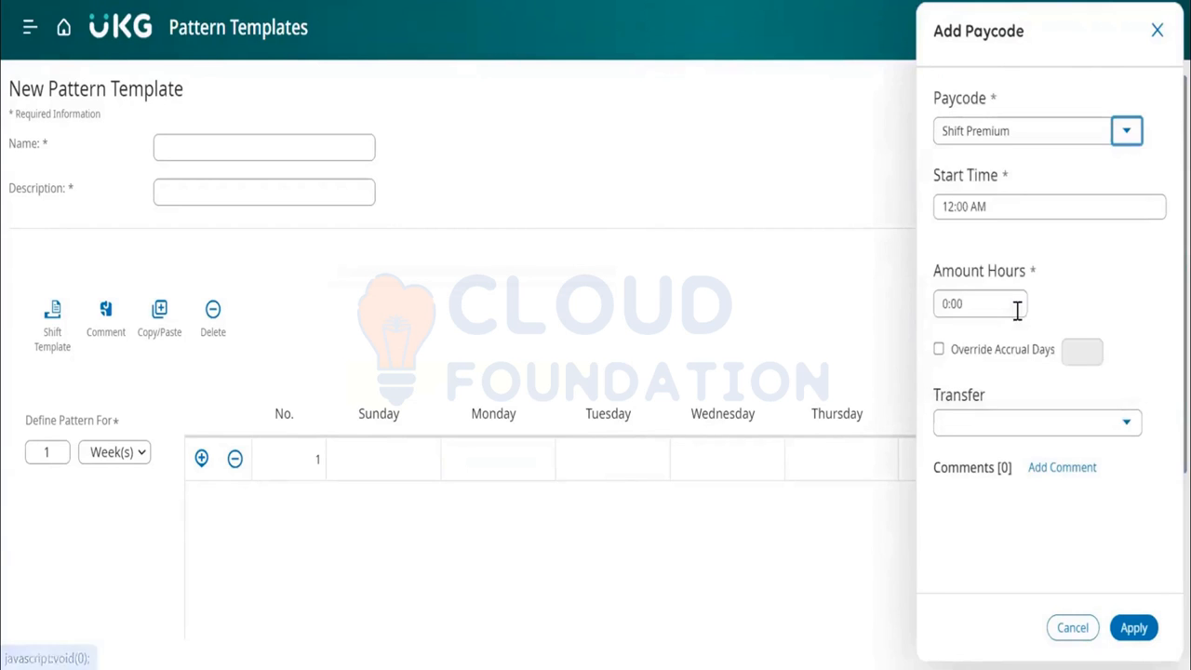
left_click(946, 305)
type("8:00")
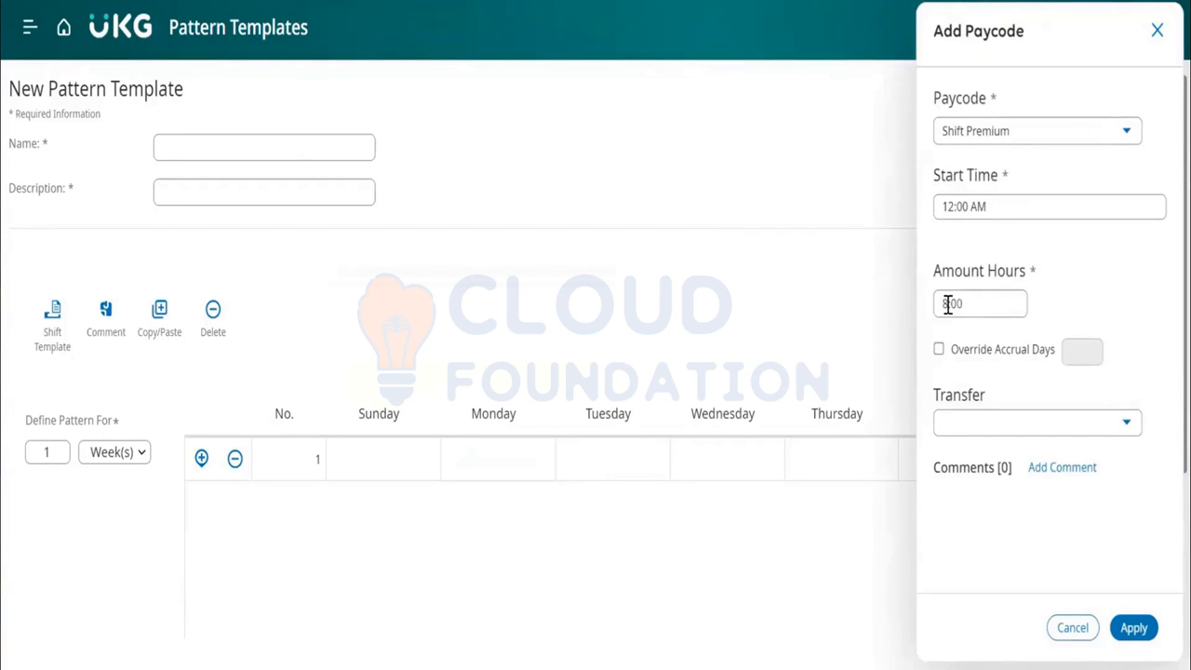
Set the Shift Premium paycode's start time to 8:00 AM and apply it to Monday
left_click(952, 206)
key("BackSpace")
key("BackSpace")
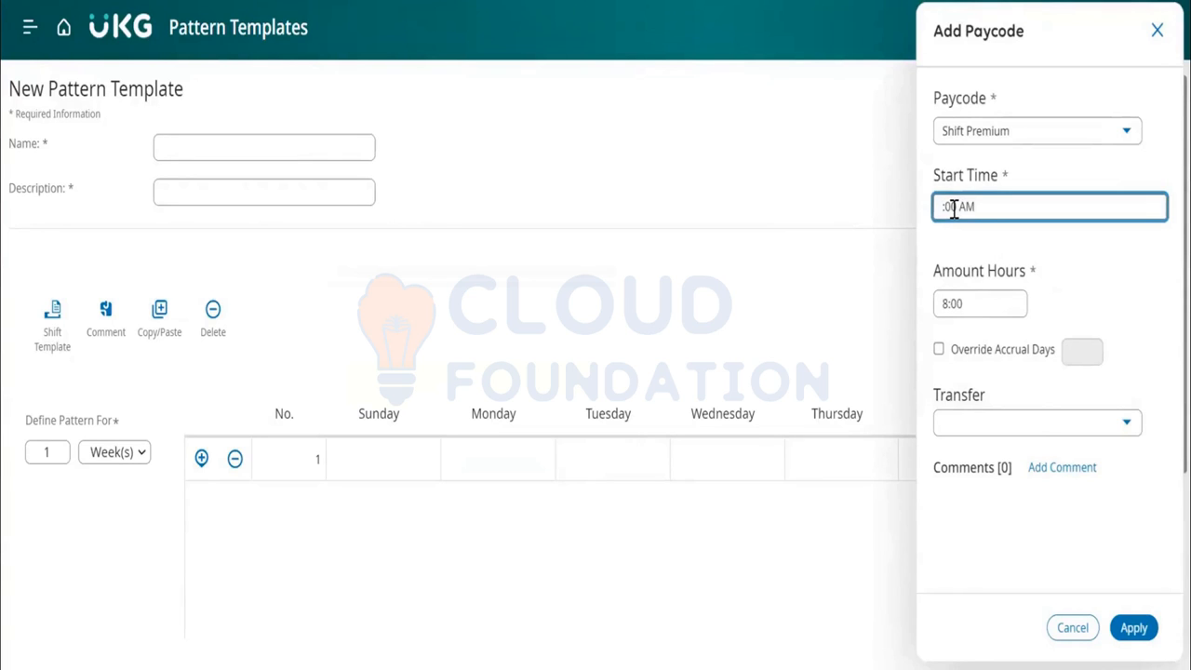
type("08")
left_click(1134, 628)
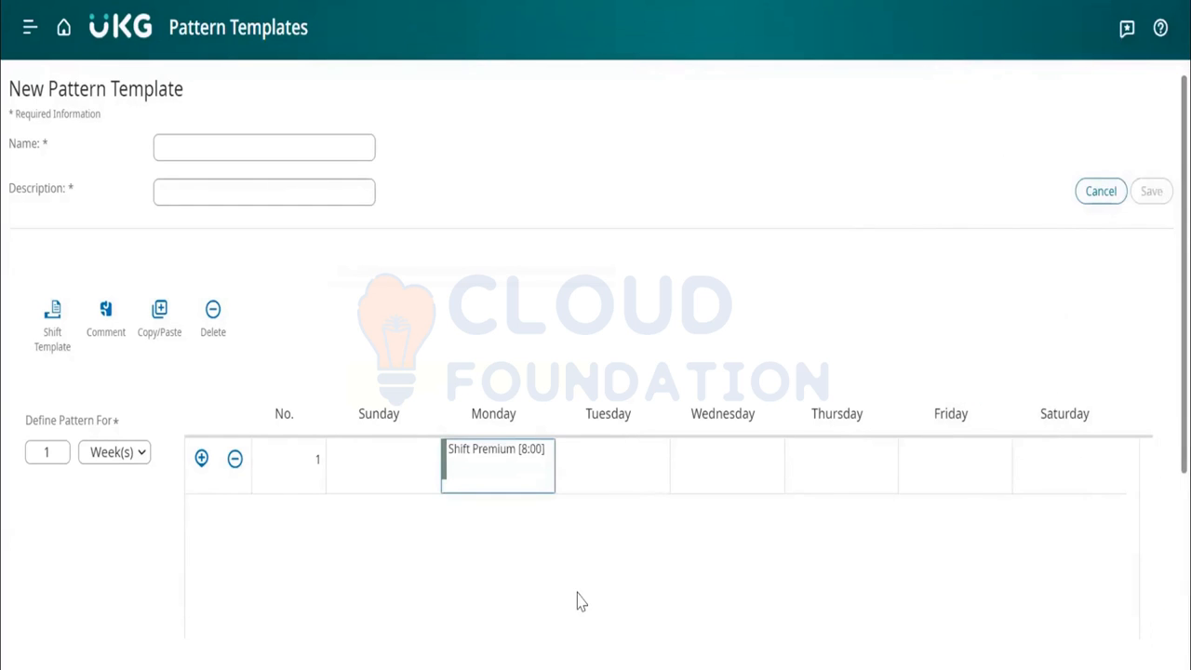
Begin adding a Regular shift to Tuesday in row 1 with a start time of 8:00 AM
left_click(595, 470)
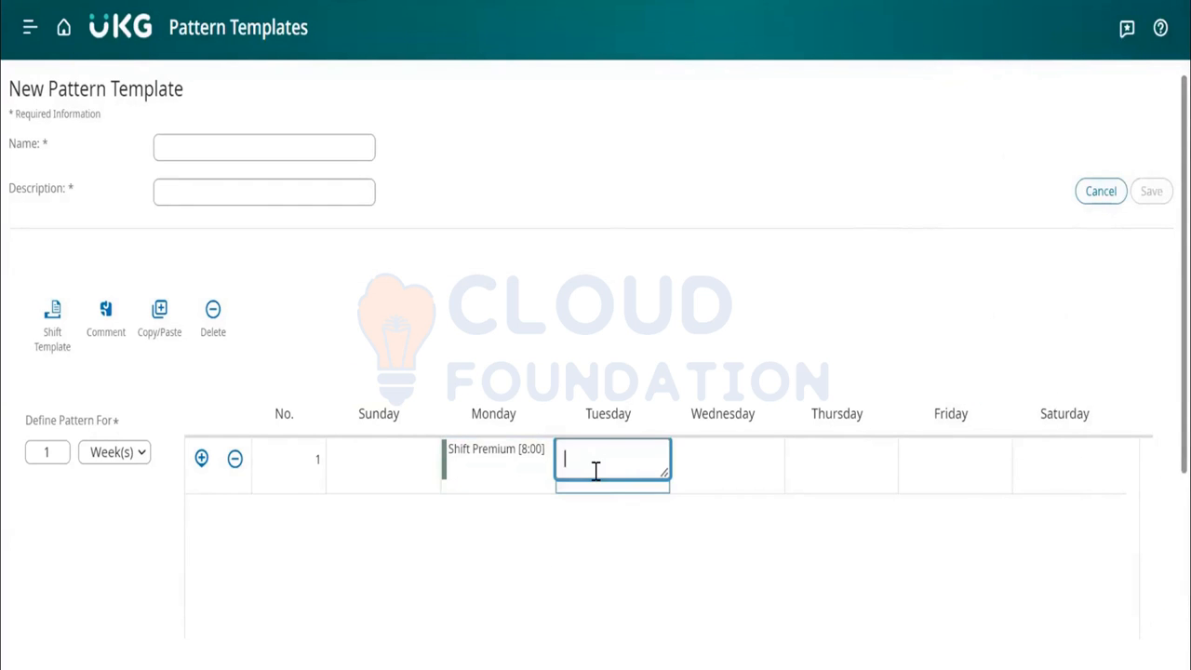
left_click(540, 399)
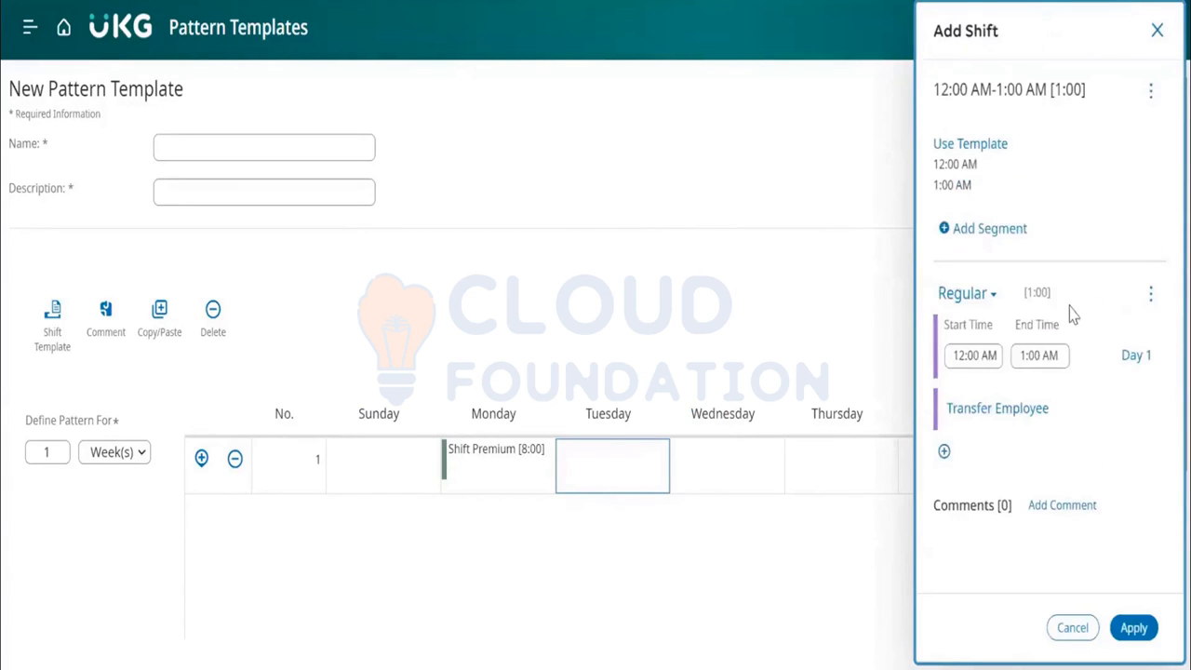
left_click(965, 449)
key("BackSpace")
key("BackSpace")
type("08")
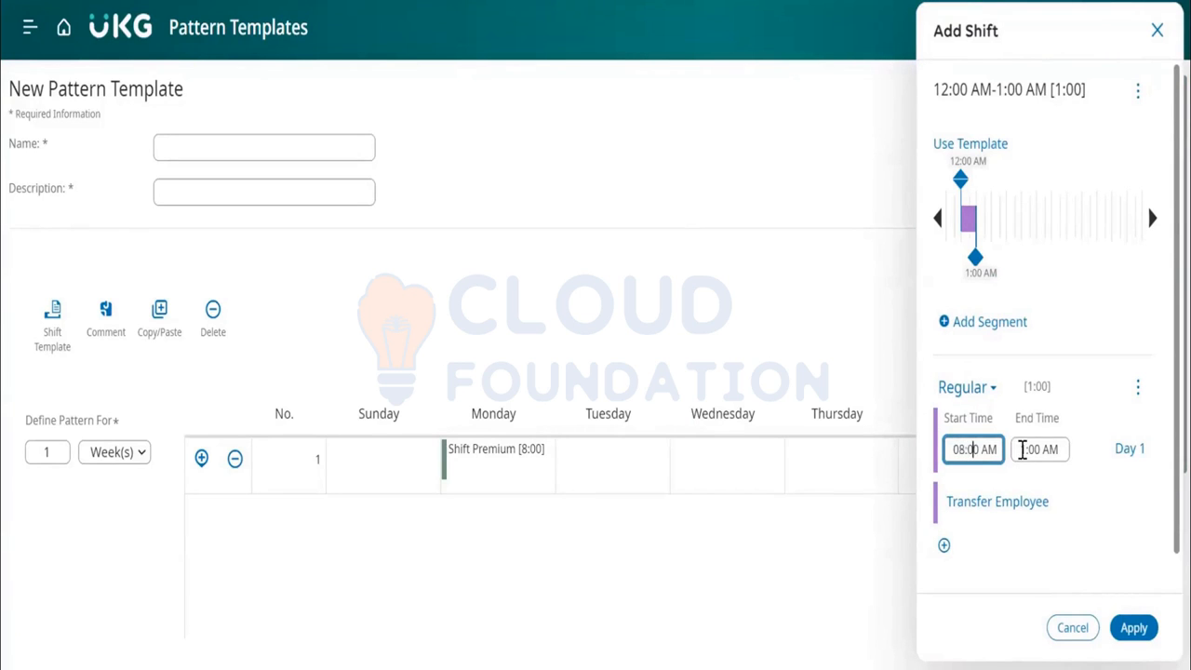
left_click(1020, 452)
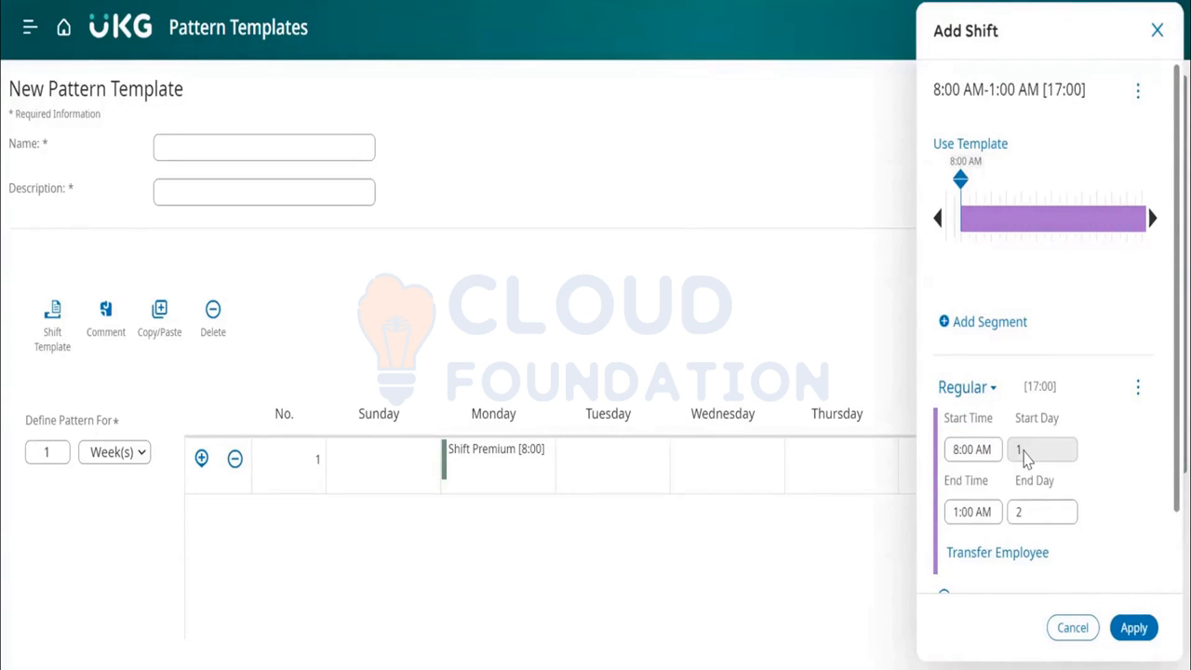
Set the Tuesday shift's end time to 5:00 PM and apply the shift
left_click(957, 514)
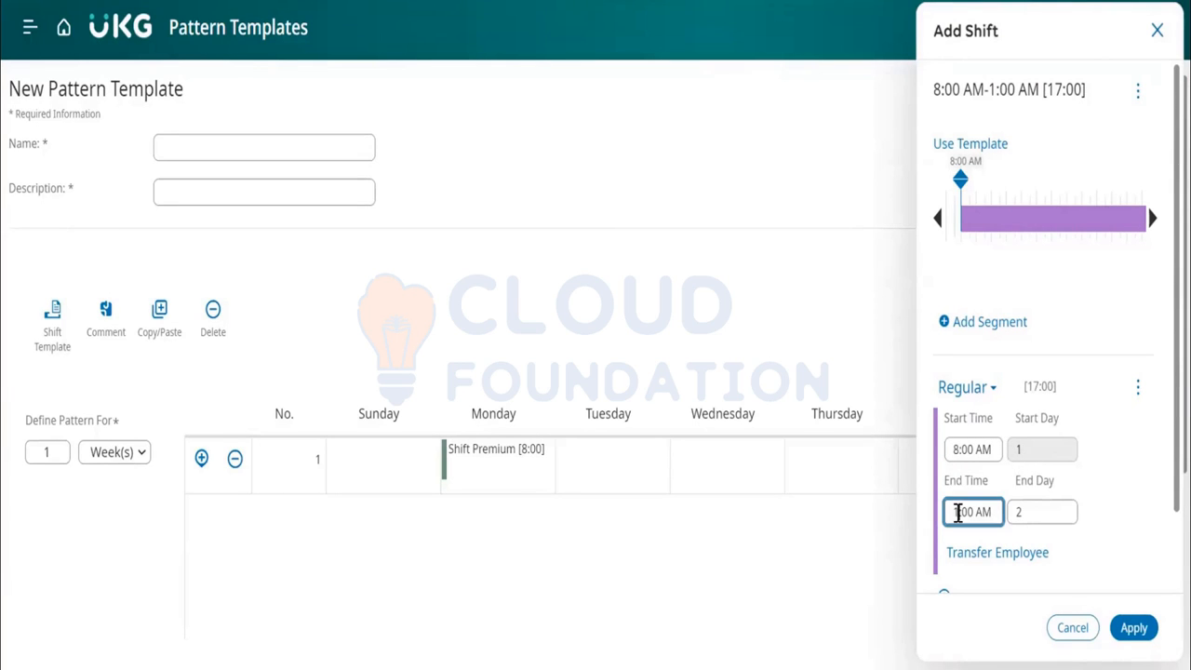
left_click(971, 515)
key("BackSpace")
key("BackSpace")
type("00 P")
left_click(1087, 276)
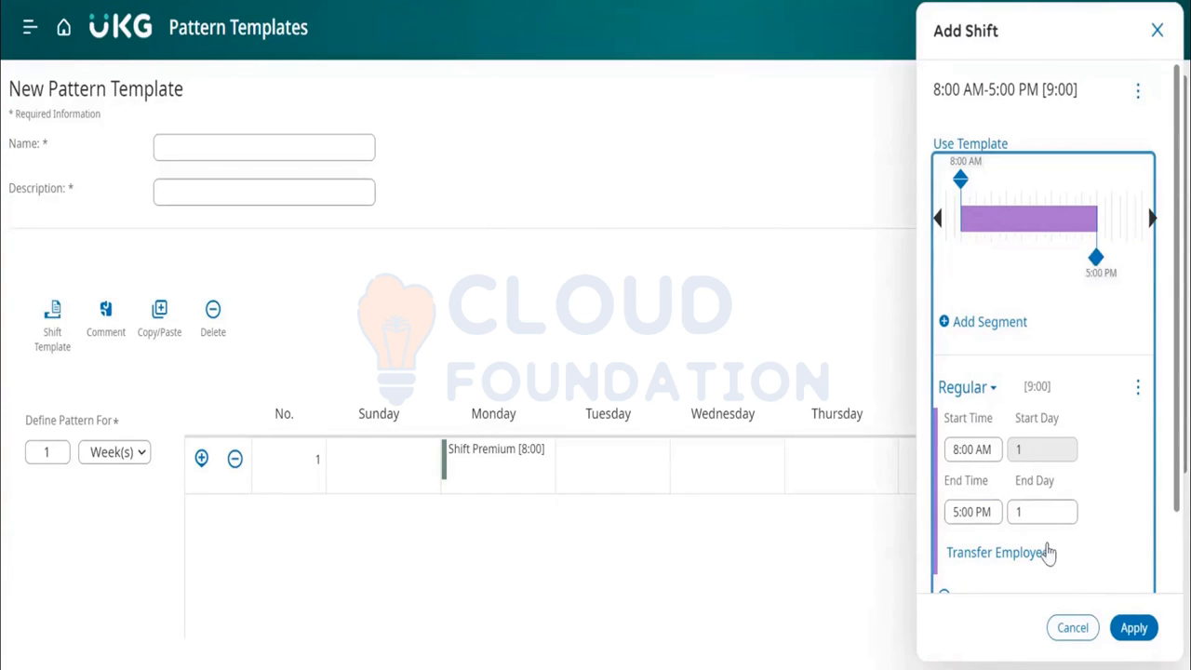
left_click(1126, 633)
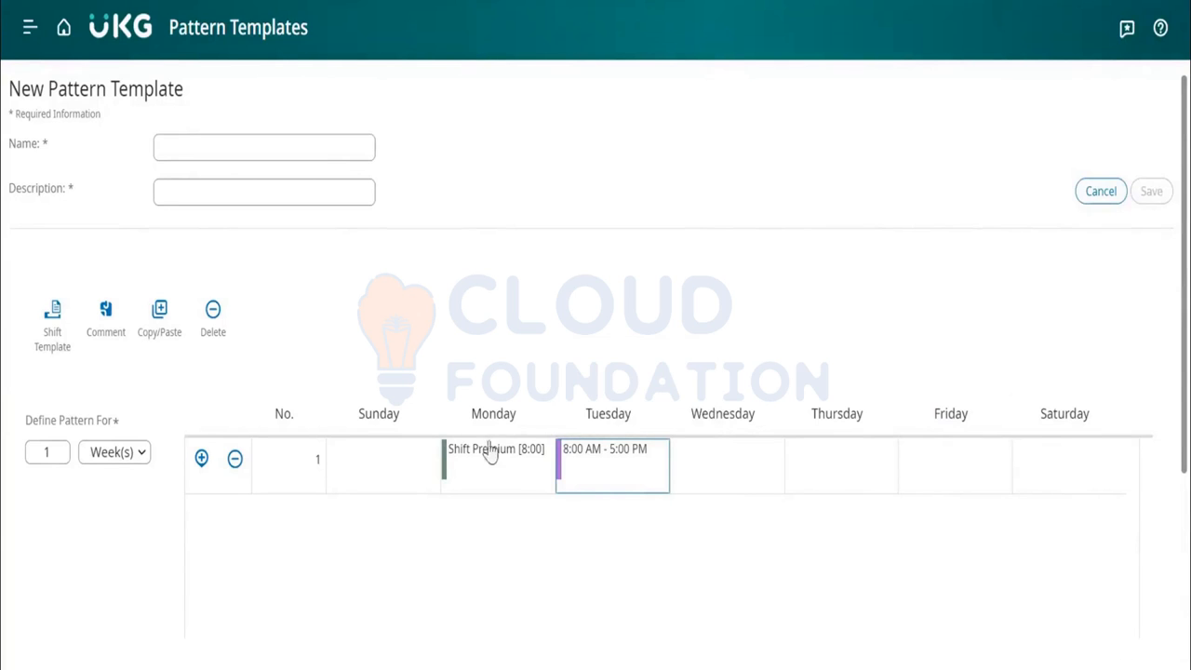
left_click(160, 315)
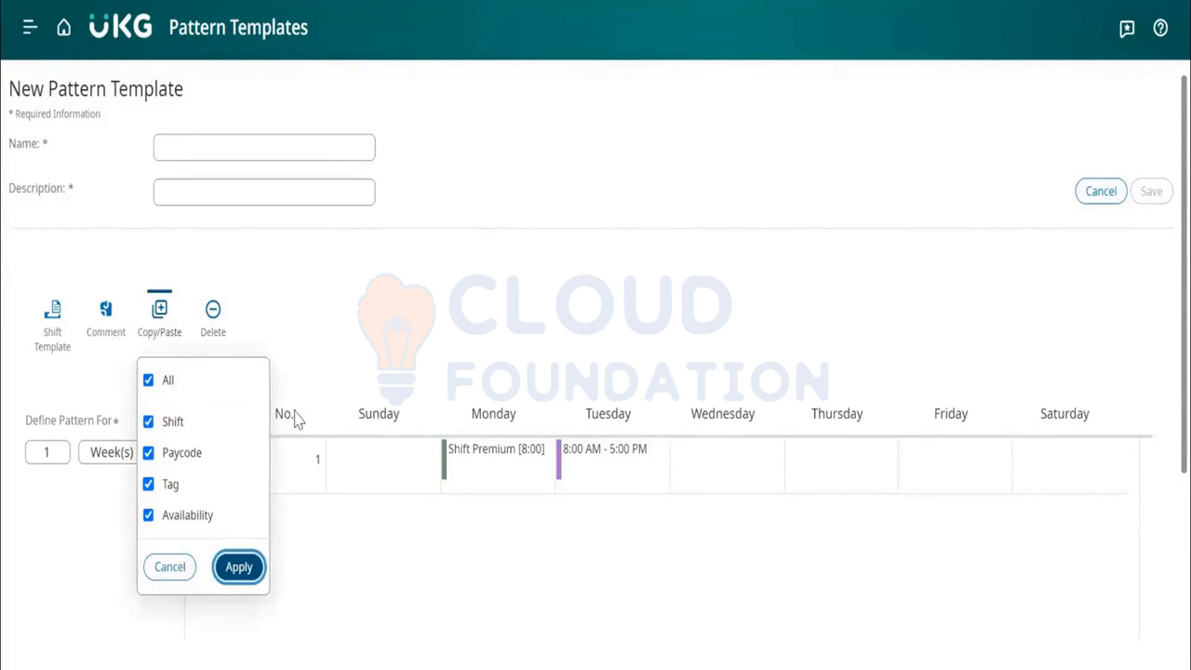
left_click(170, 567)
mouse_move(629, 468)
left_click(689, 460)
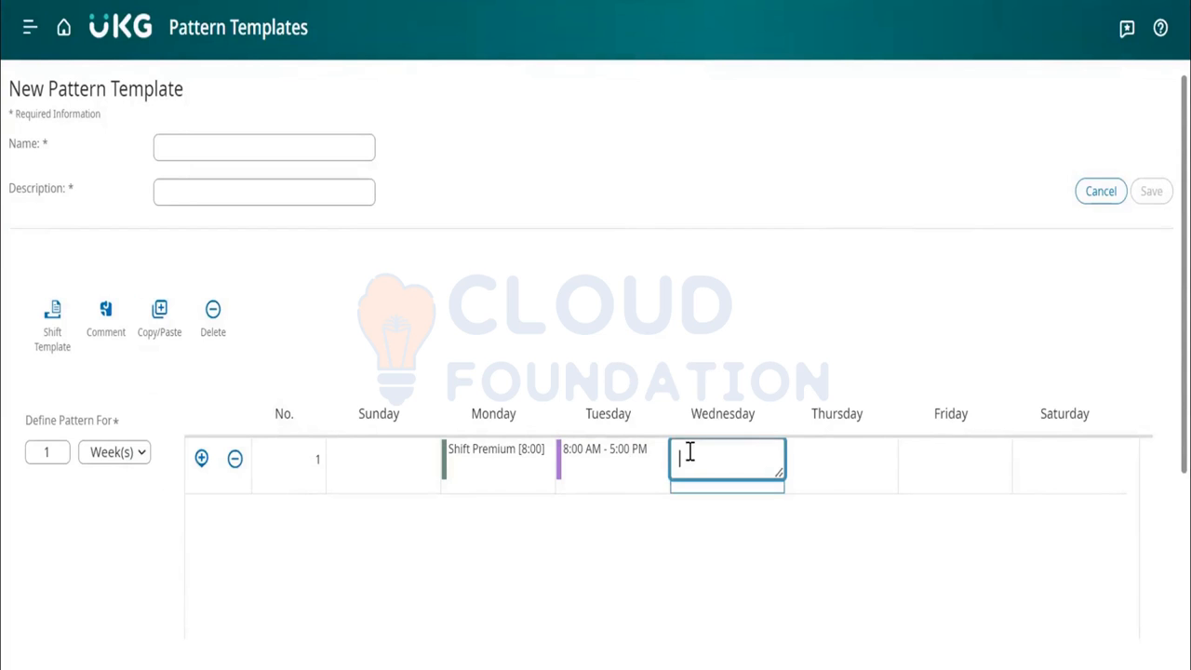
left_click(50, 338)
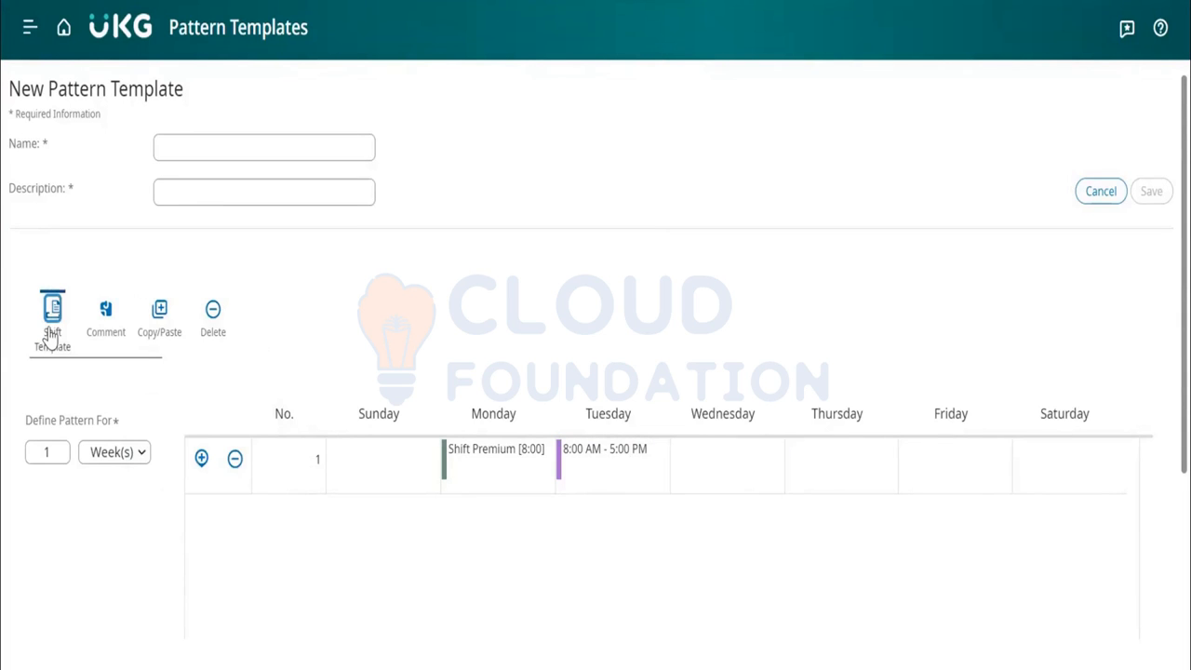
scroll(151, 520, "down", 2)
scroll(152, 519, "down", 15)
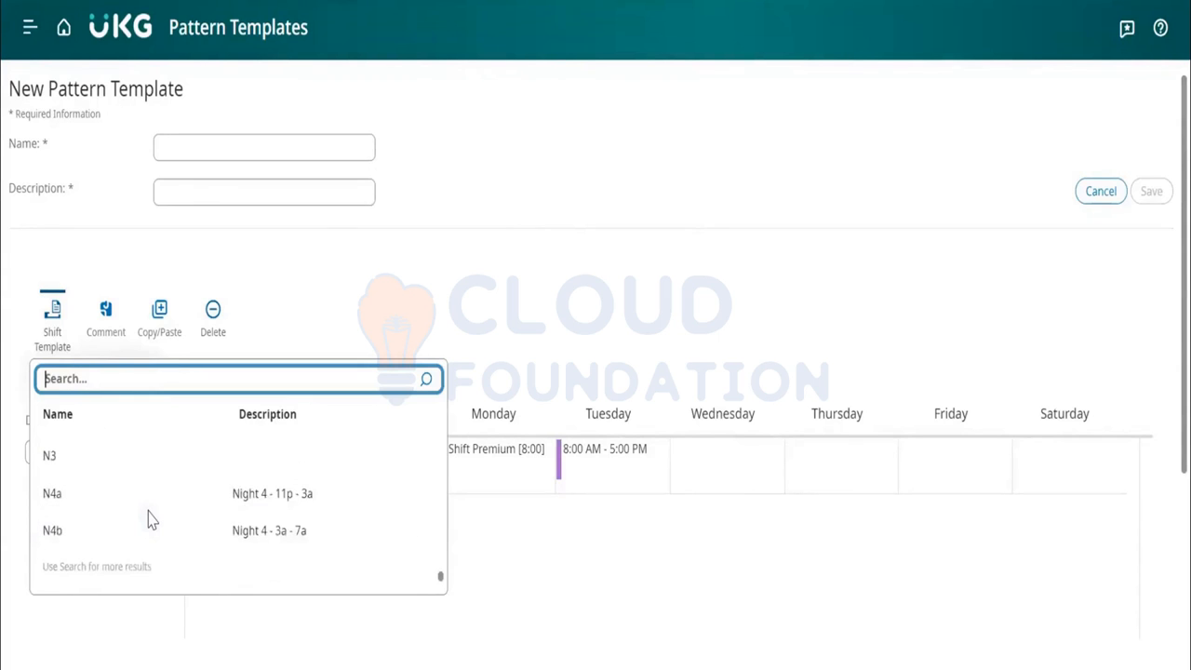
scroll(152, 519, "down", 3)
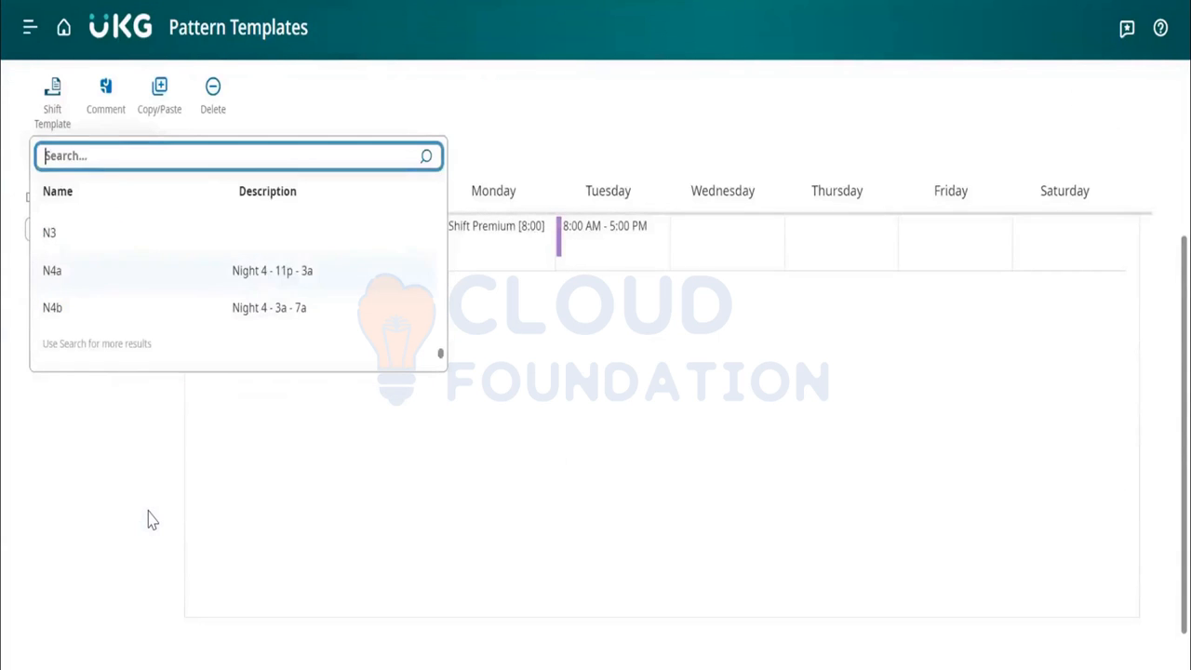
left_click(149, 128)
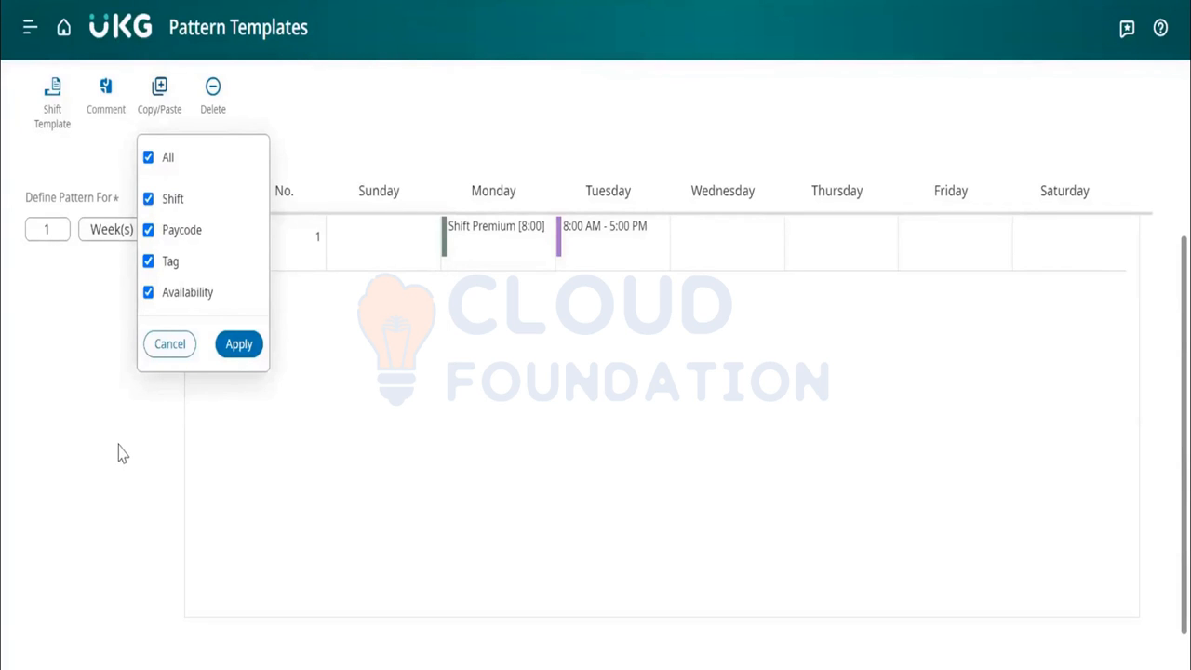
left_click(170, 344)
scroll(171, 350, "up", 2)
left_click(723, 421)
Assign the E8 shift template to Wednesday and Thursday in row 1, then leave template placement
left_click(53, 279)
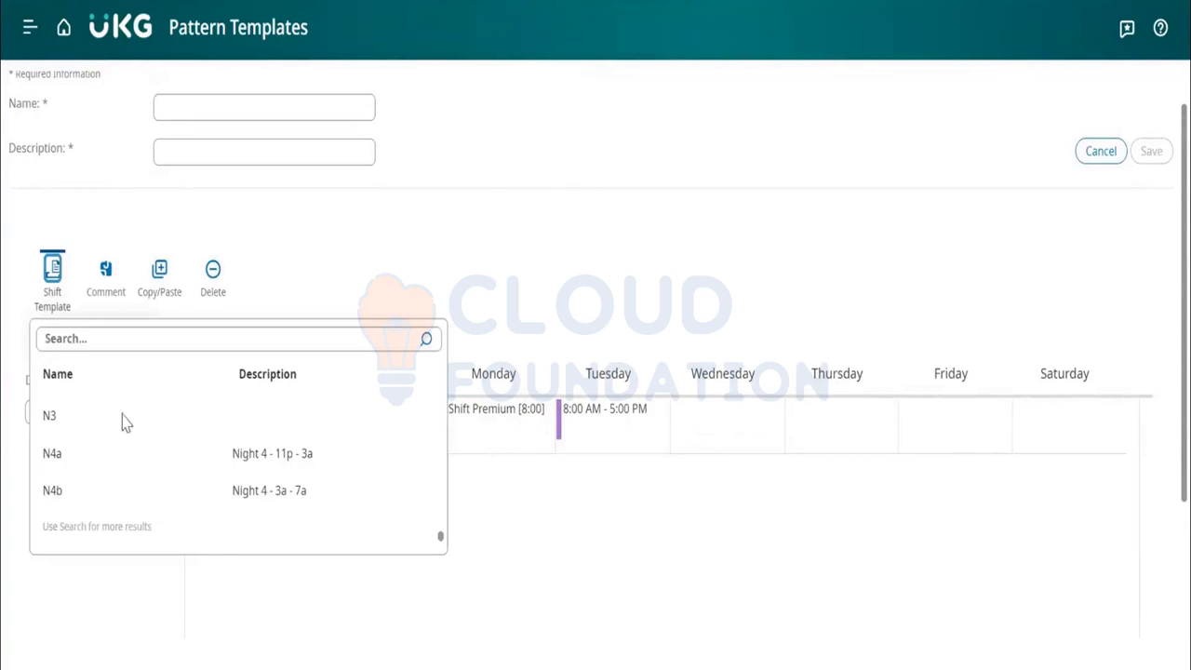
scroll(139, 438, "down", 2)
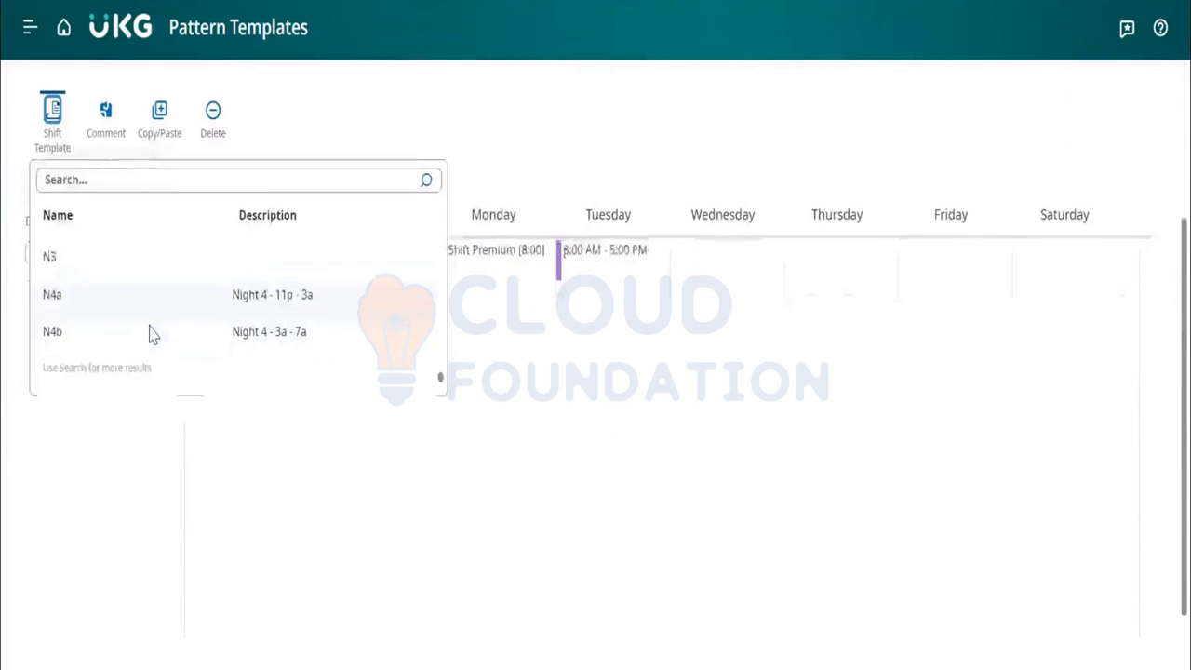
scroll(152, 332, "up", 1)
scroll(153, 335, "up", 10)
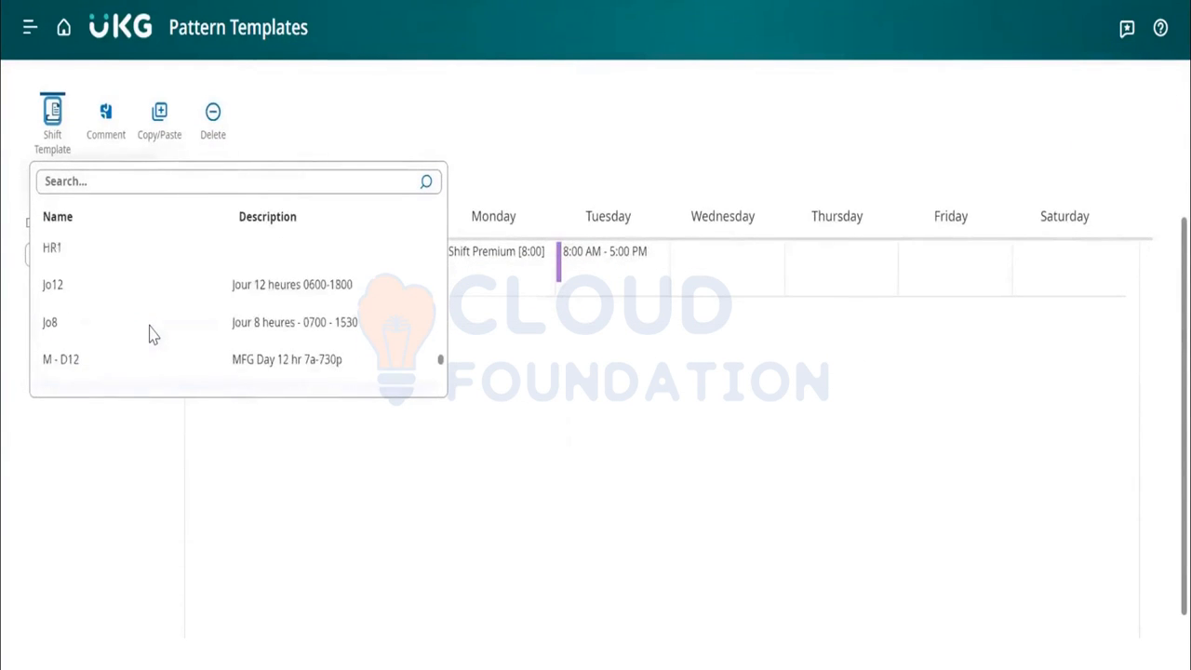
scroll(154, 335, "up", 8)
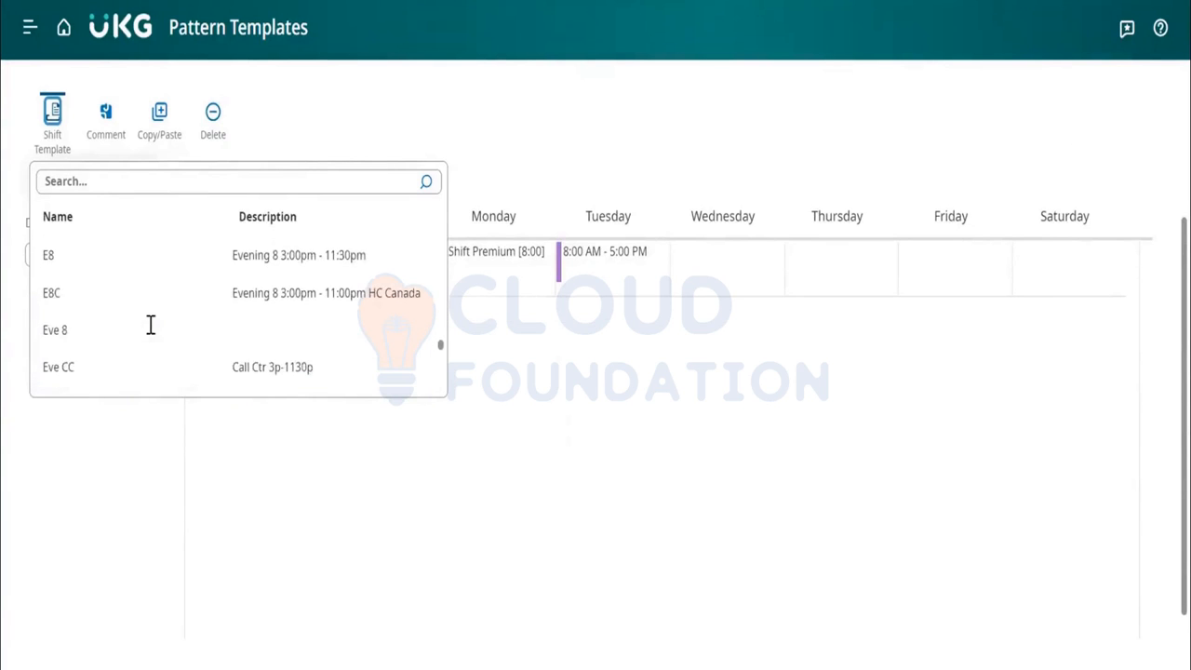
left_click(139, 327)
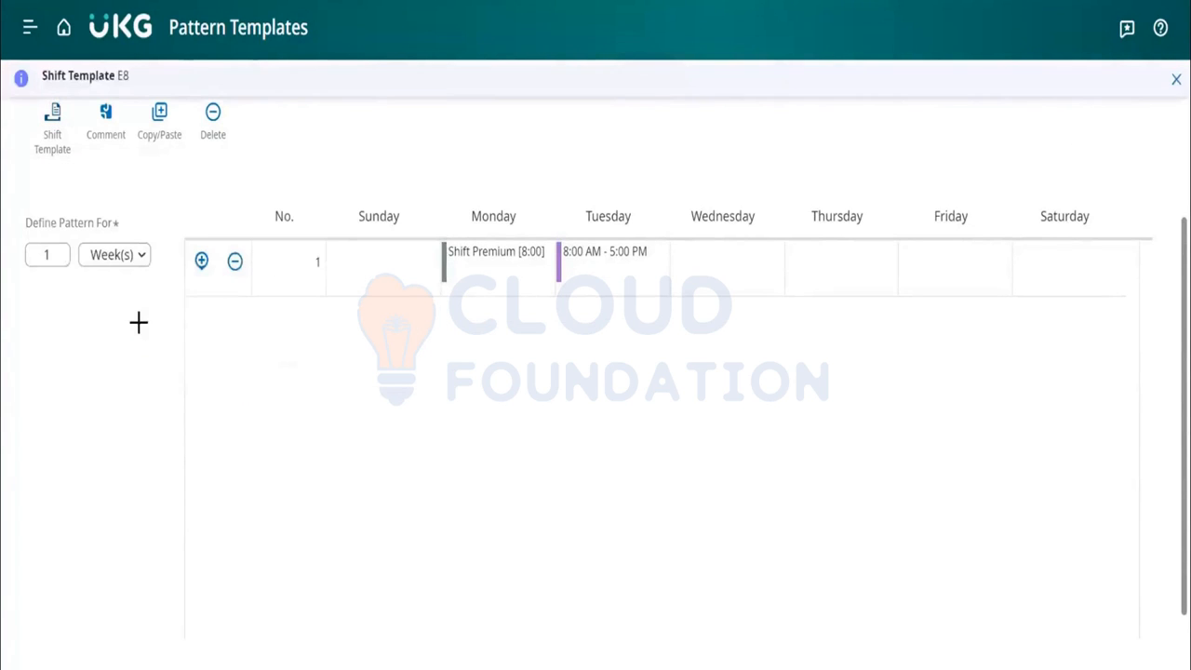
left_click(713, 257)
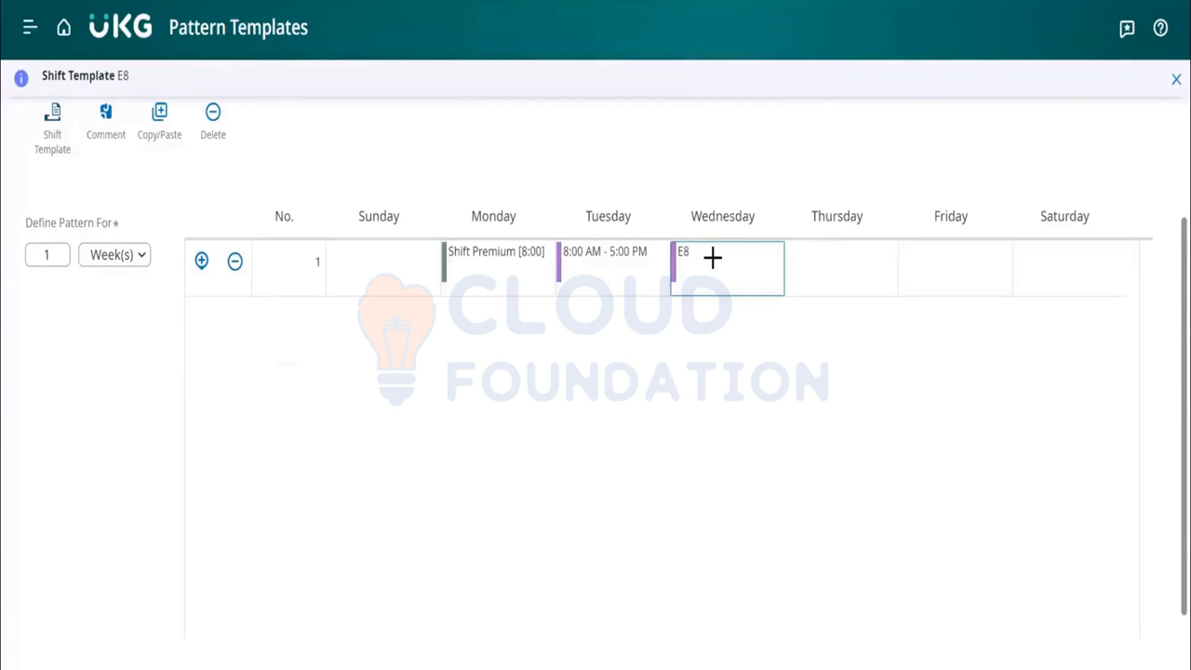
left_click(846, 258)
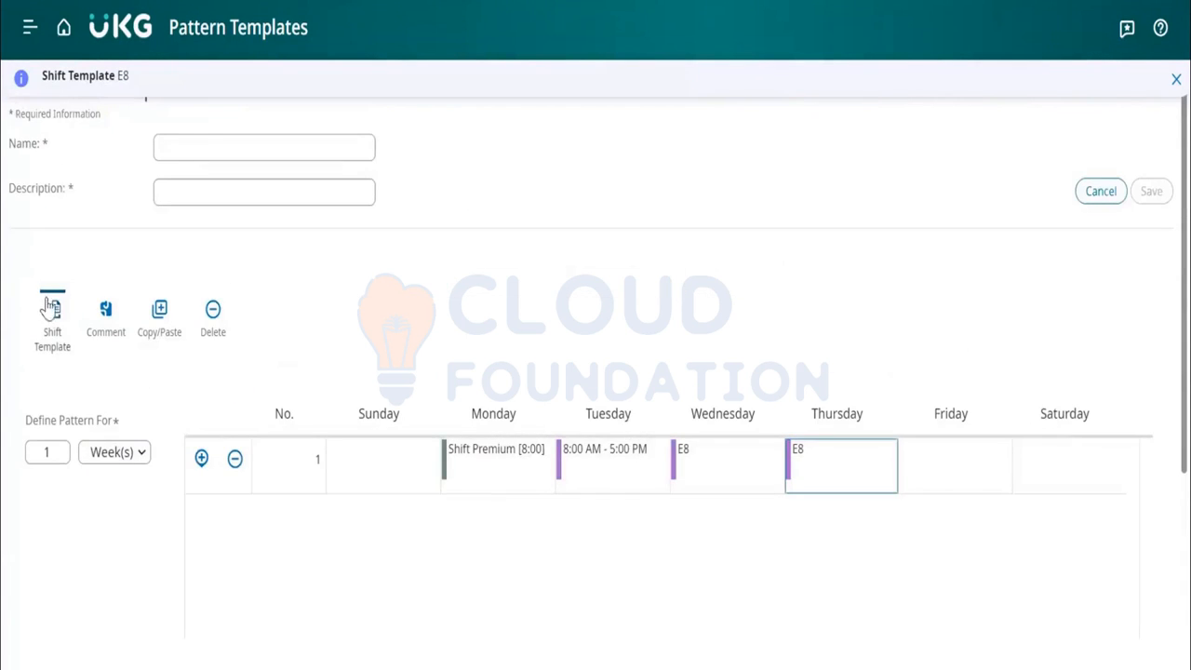
left_click(51, 309)
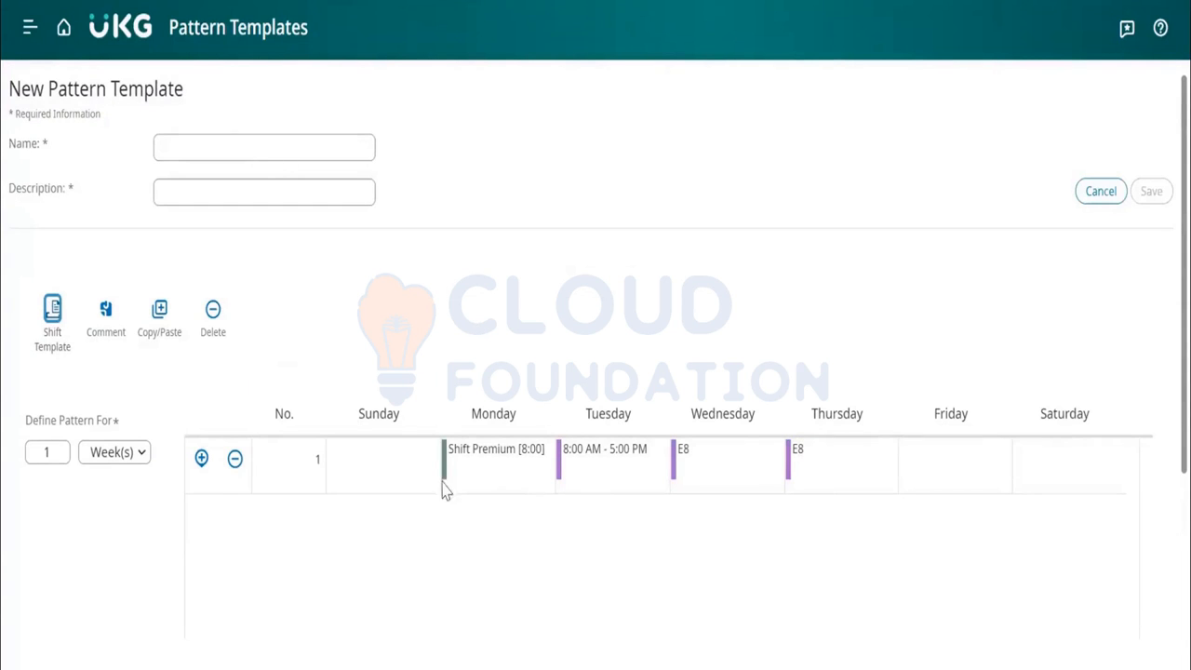
Attach a comment to the Shift Premium paycode on Monday and leave comment mode
left_click(106, 328)
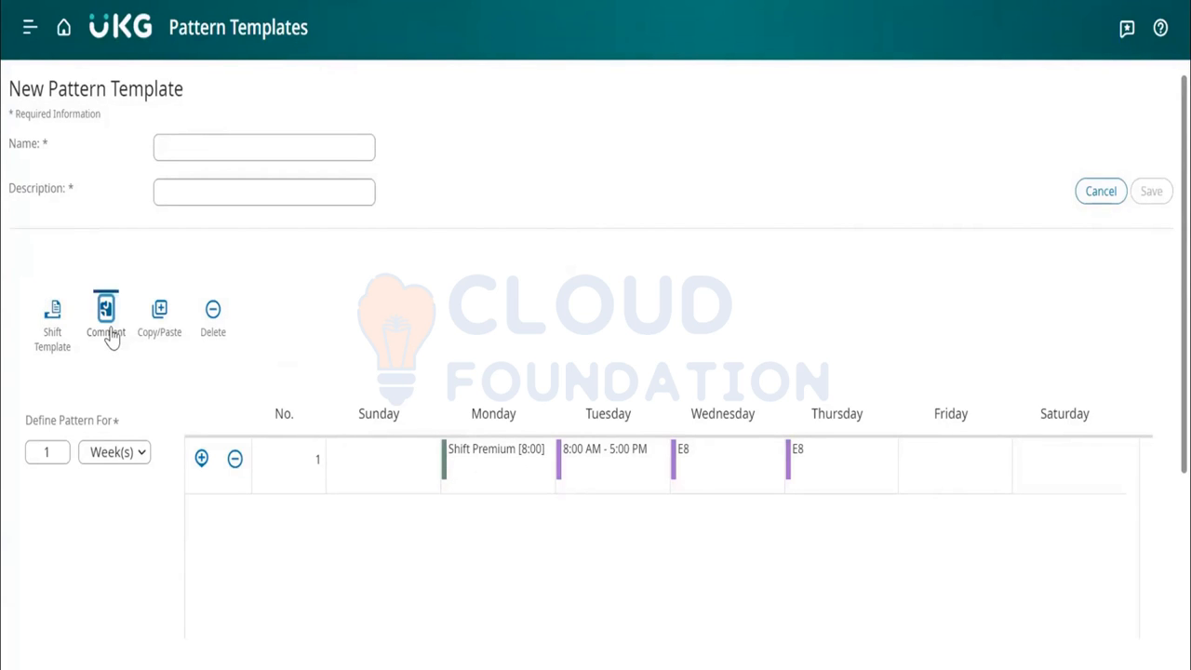
left_click(174, 451)
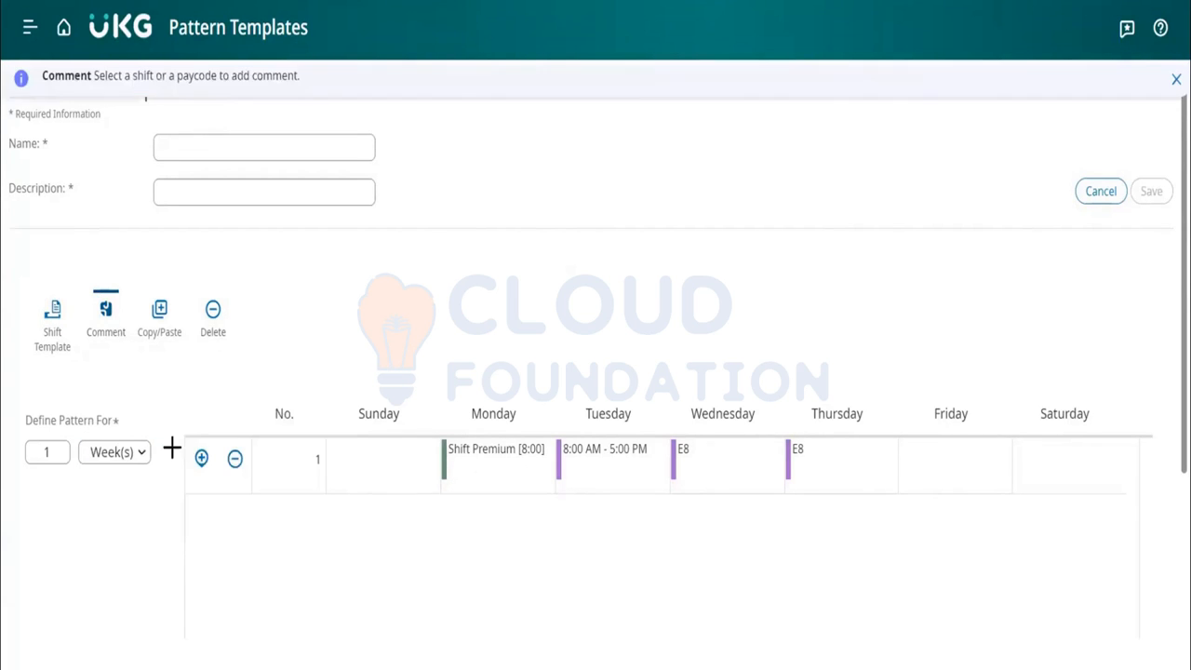
left_click(490, 458)
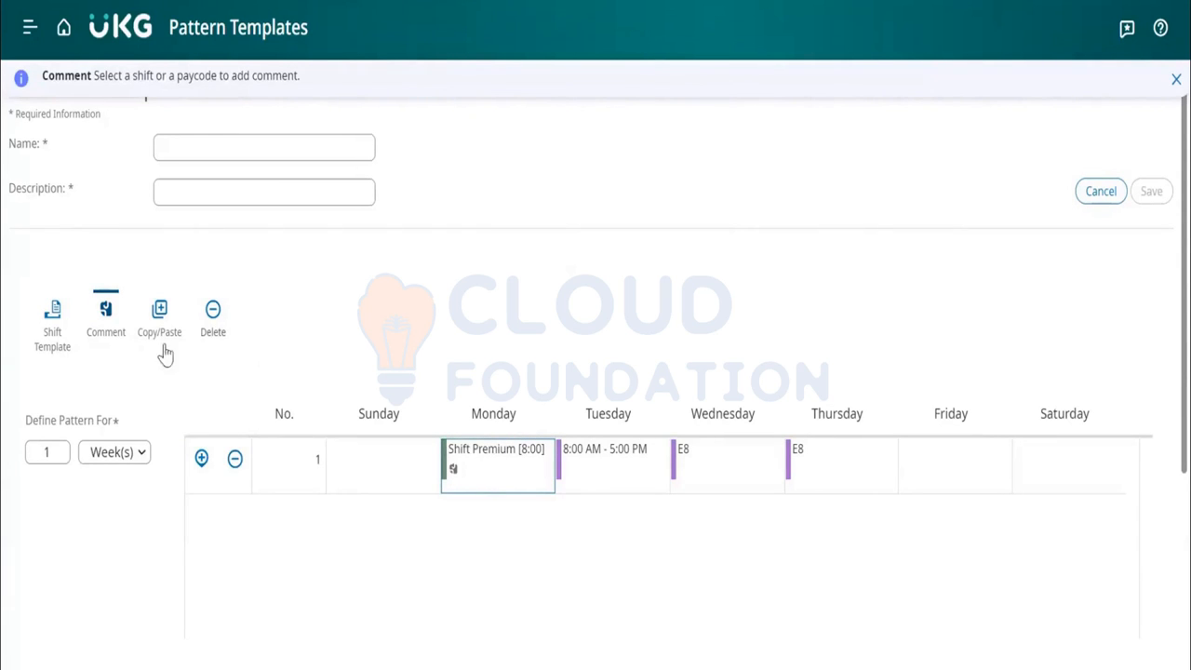
left_click(106, 326)
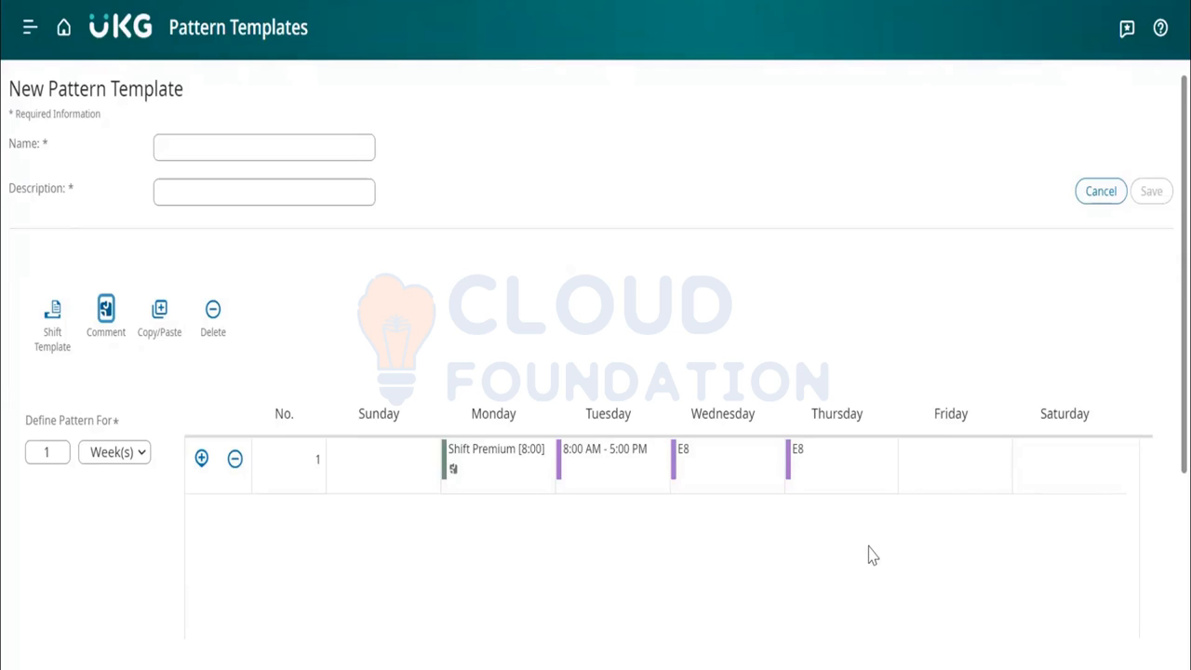
Define the pattern for 5 weeks
left_click(102, 450)
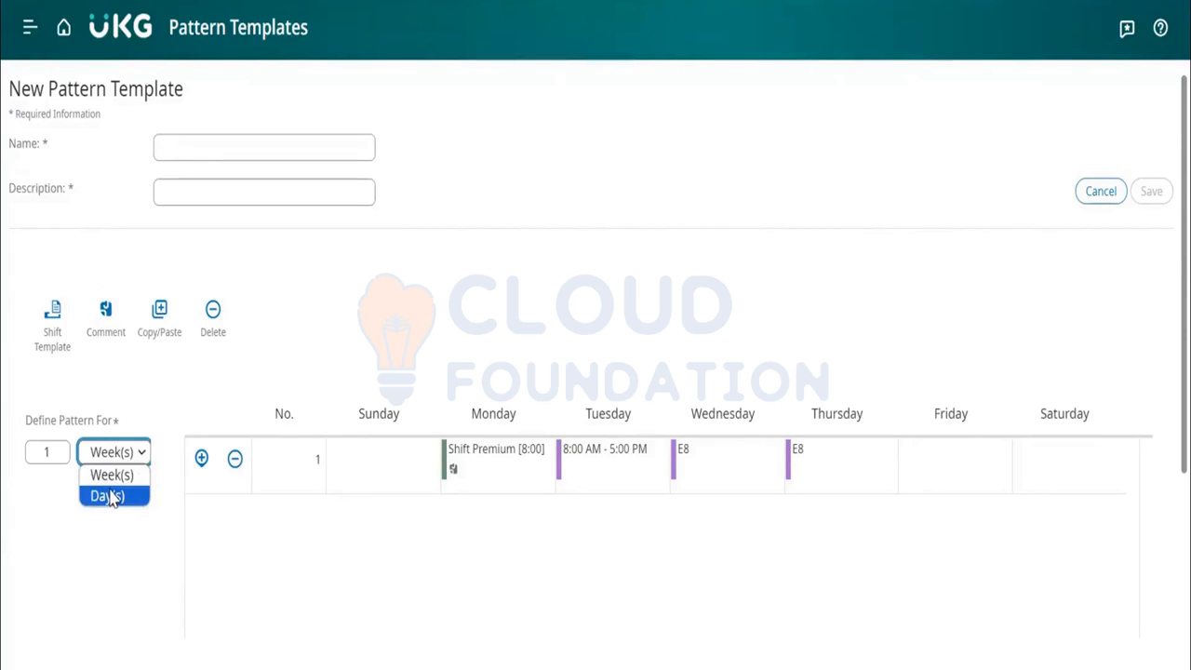
left_click(54, 442)
key("BackSpace")
type("5")
left_click(116, 510)
scroll(338, 456, "down", 3)
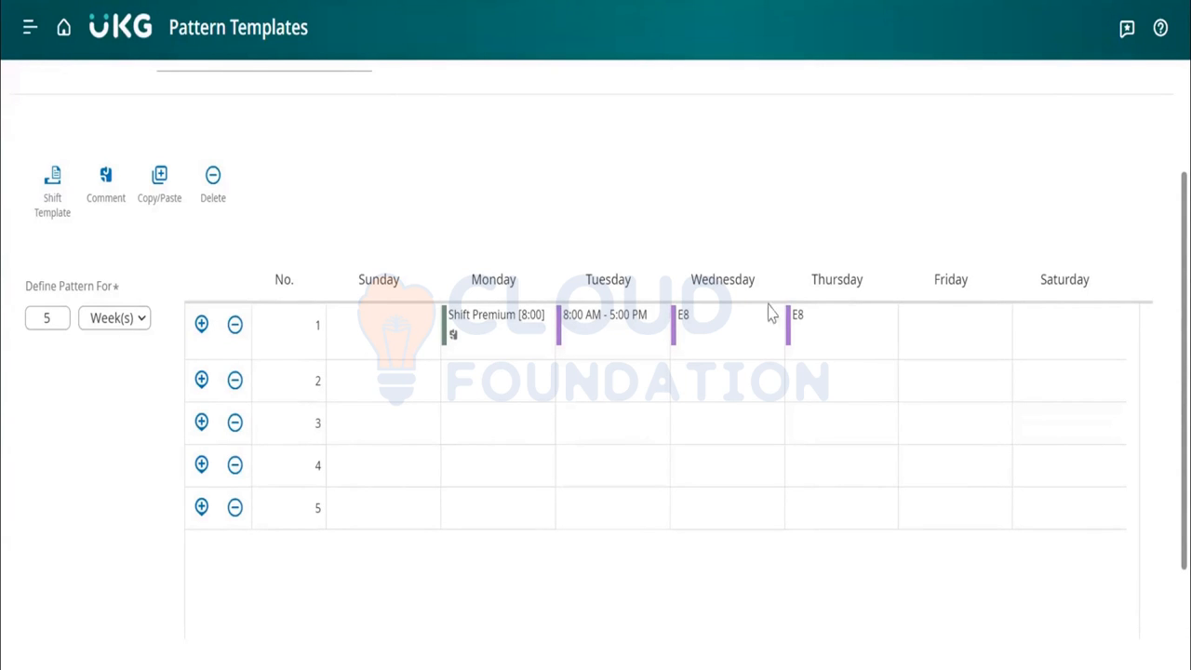
Name the pattern template ABCD and define the pattern for 1 week
scroll(493, 295, "up", 1)
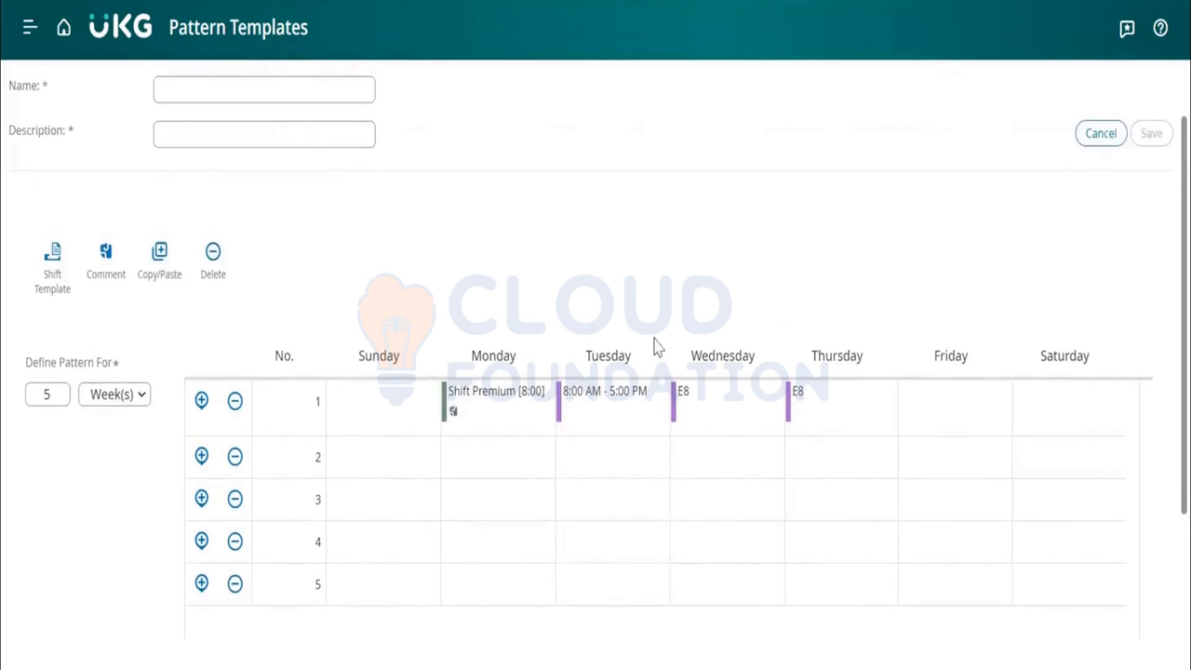
scroll(602, 340, "up", 1)
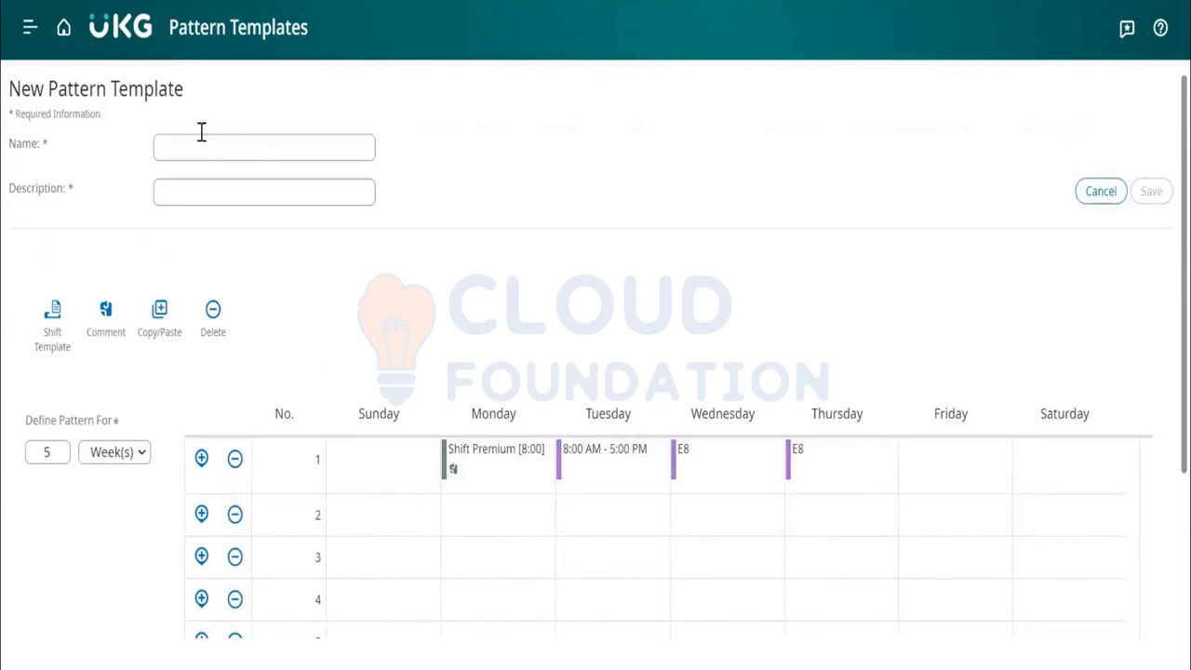
type("ABCD")
mouse_move(489, 472)
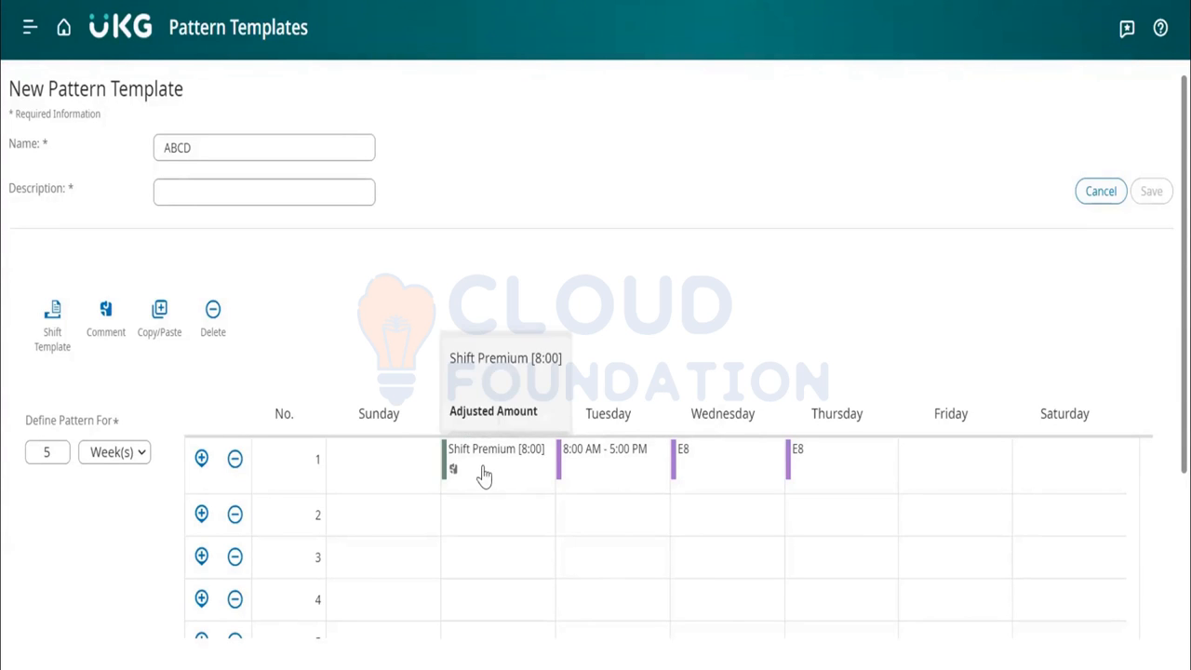
left_click(56, 451)
key("BackSpace")
type("1")
left_click(62, 502)
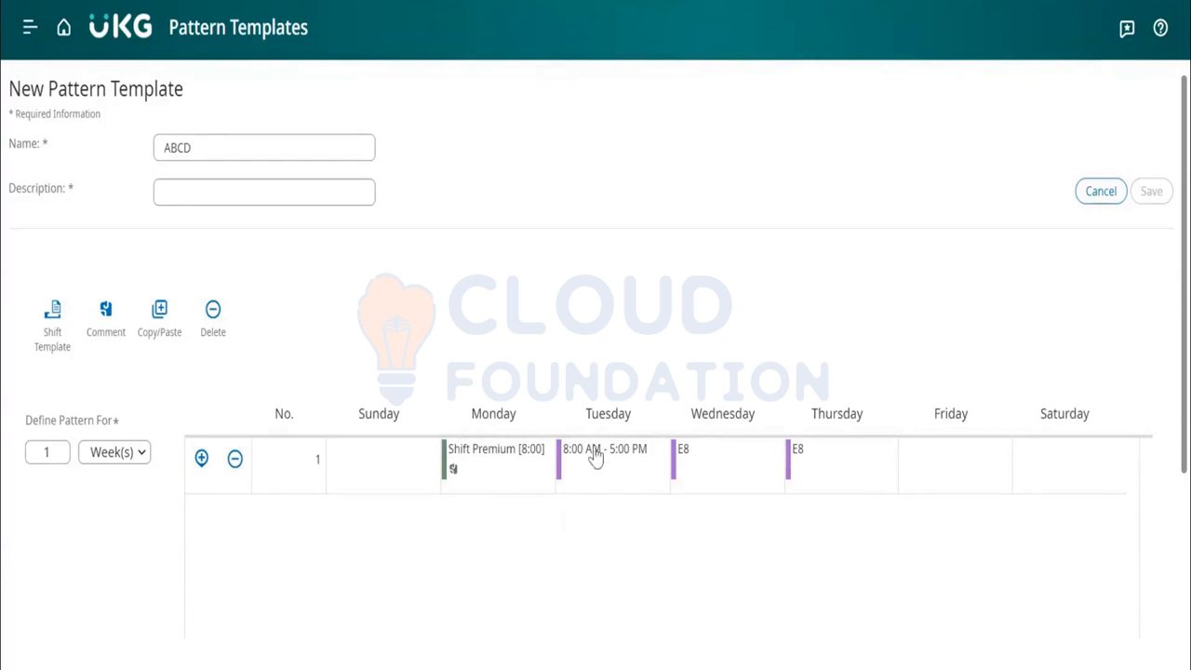
mouse_move(625, 470)
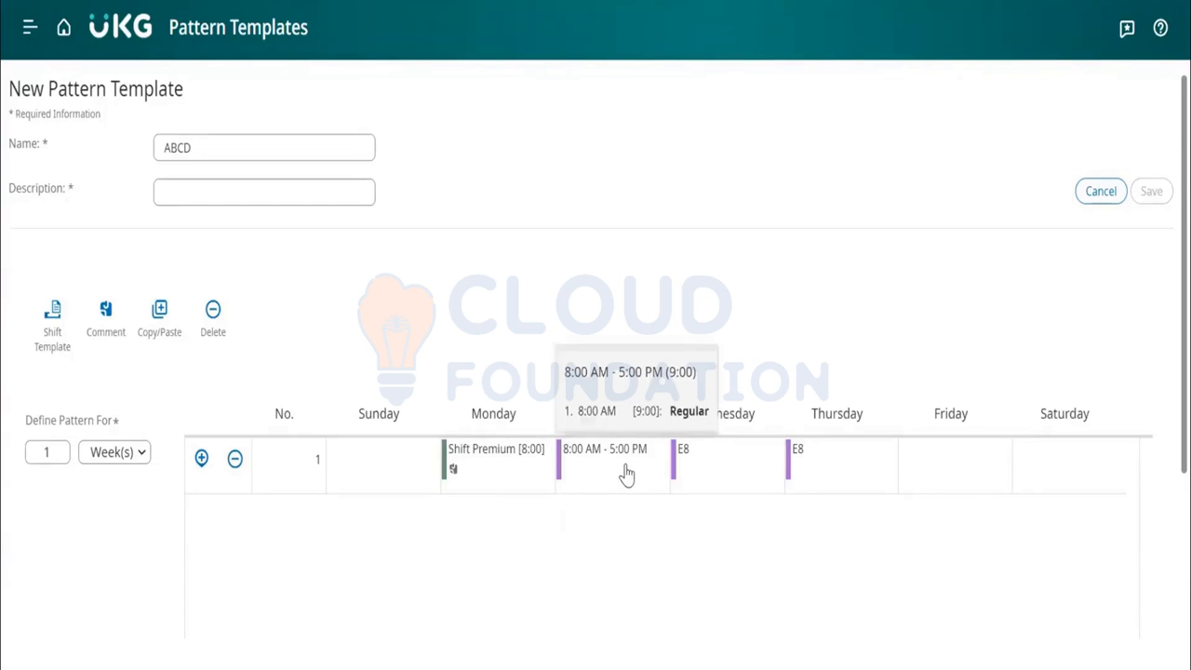
mouse_move(465, 462)
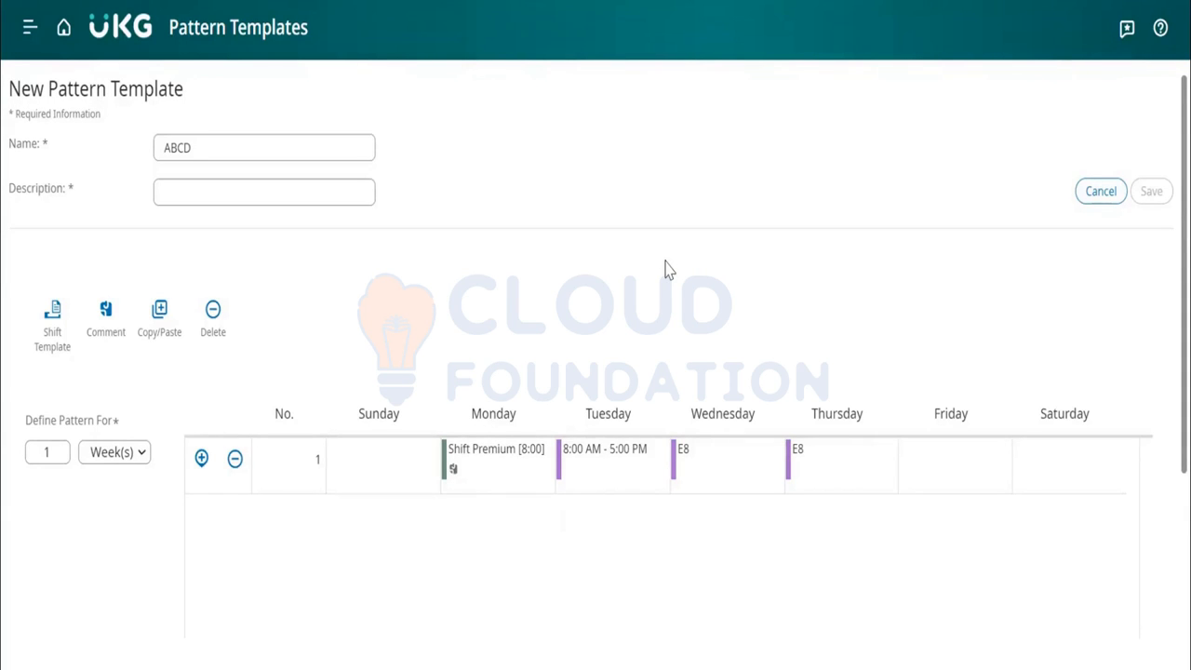
Add a 5:00 AM - 1:00 PM shift on Friday in row 1 of the pattern
mouse_move(603, 486)
mouse_move(714, 475)
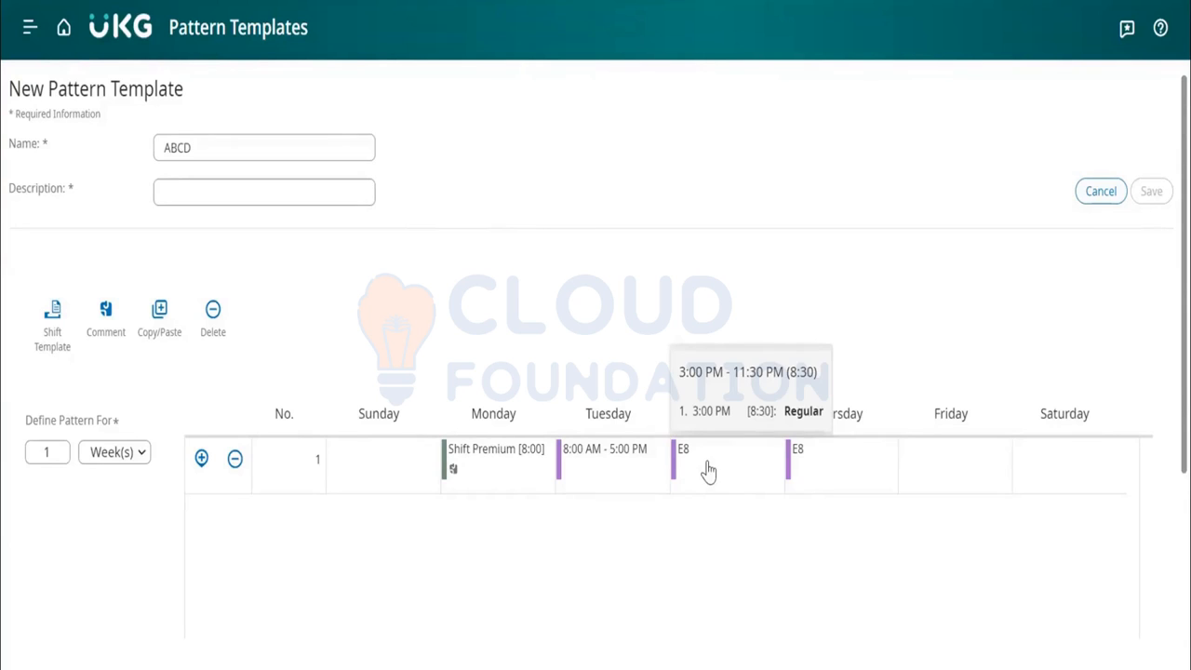
mouse_move(836, 477)
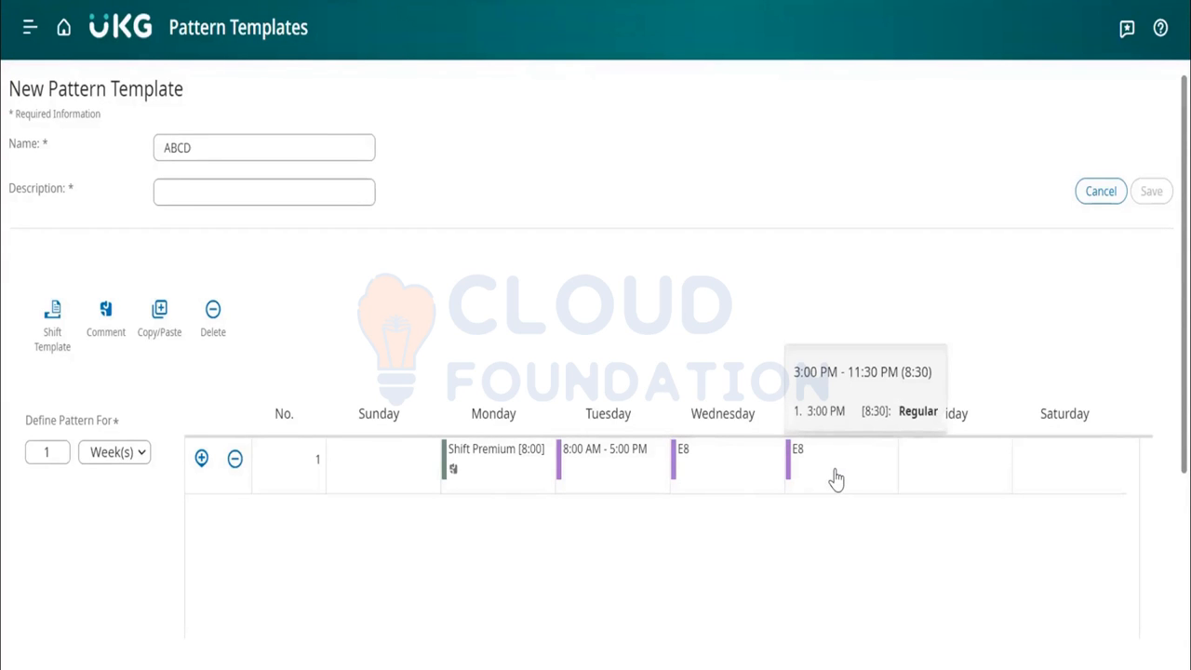
left_click(957, 465)
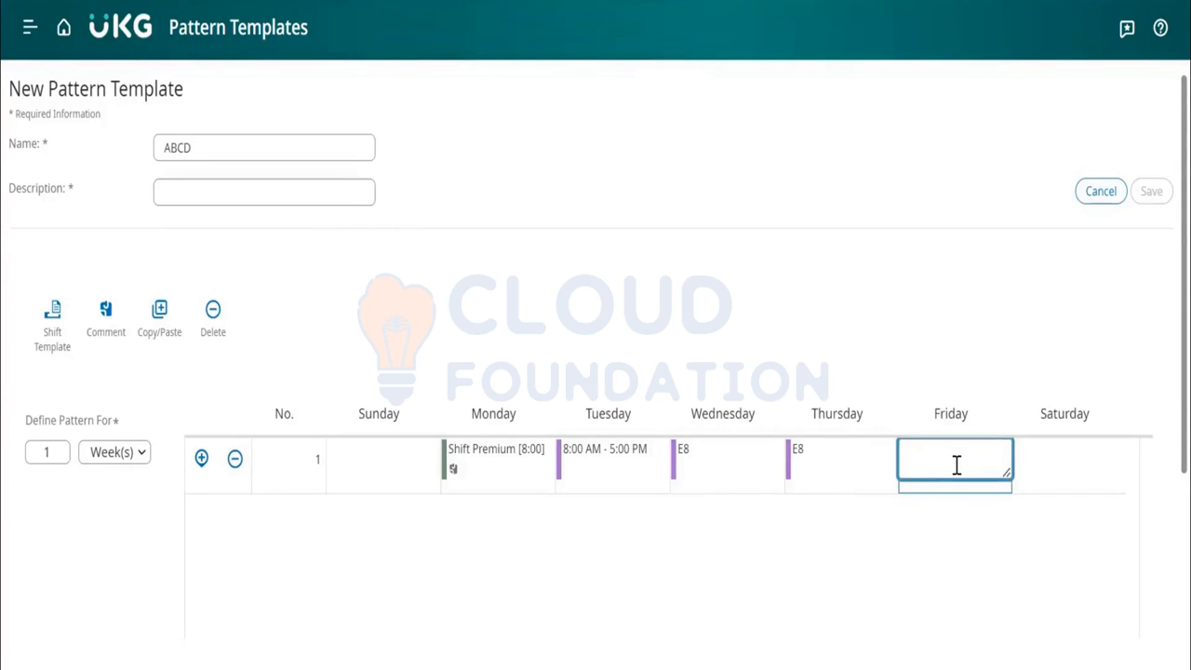
type("5-13")
key("Tab")
left_click(937, 555)
mouse_move(946, 476)
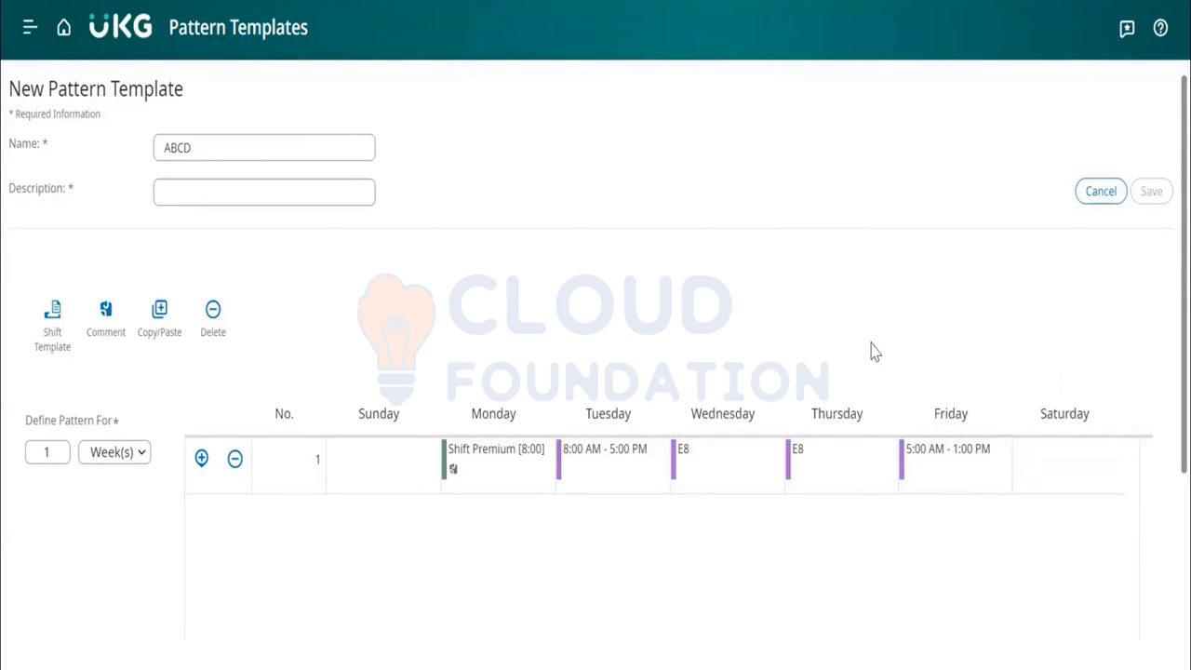
Change the pattern template's name to ABCD PT
left_click(213, 138)
type("pat")
key("BackSpace")
key("BackSpace")
key("BackSpace")
key("BackSpace")
type("PT")
Start adding a Shift Premium paycode to Friday with a start time of 5:00 AM
left_click(930, 482)
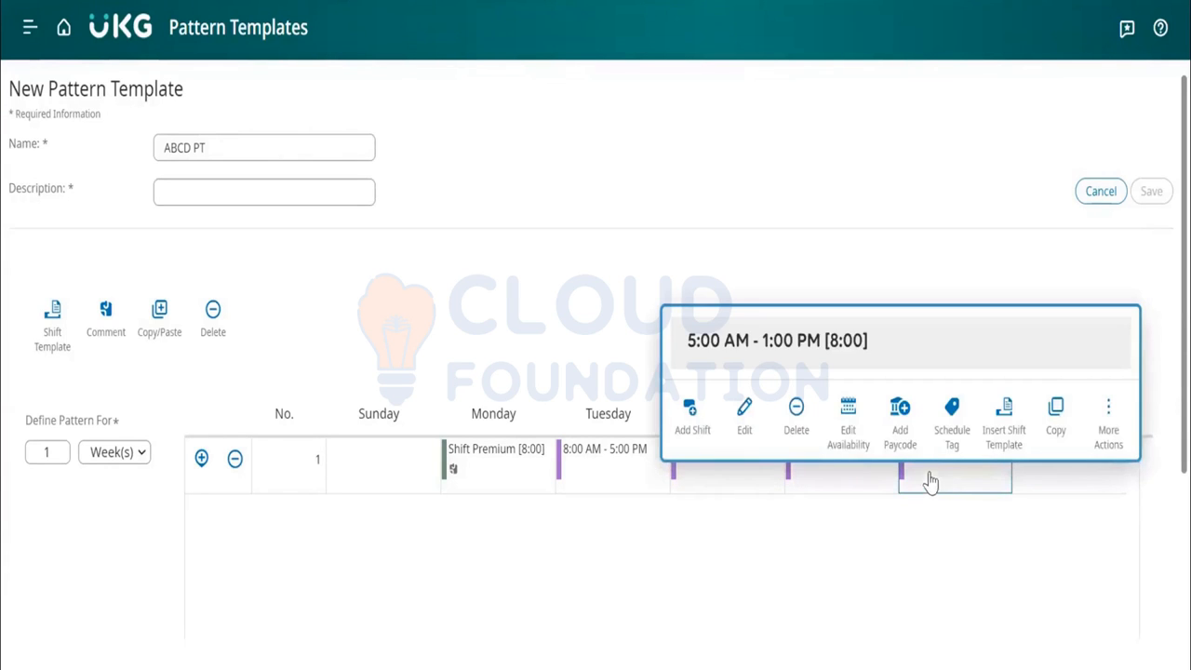
left_click(898, 430)
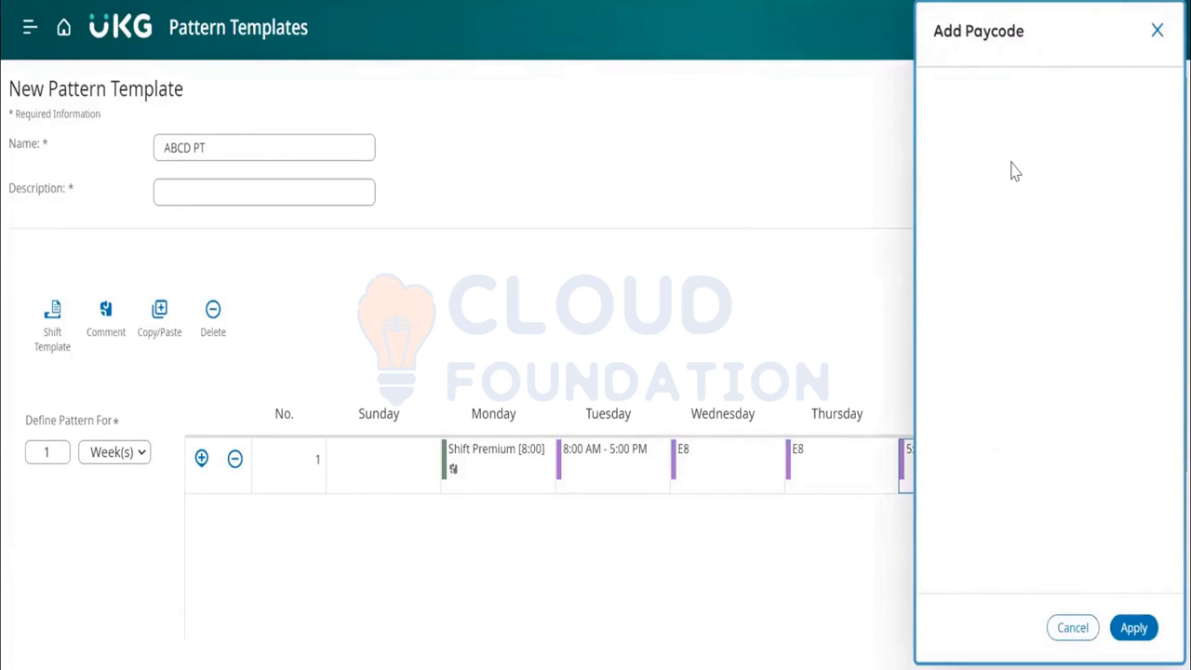
left_click(1013, 138)
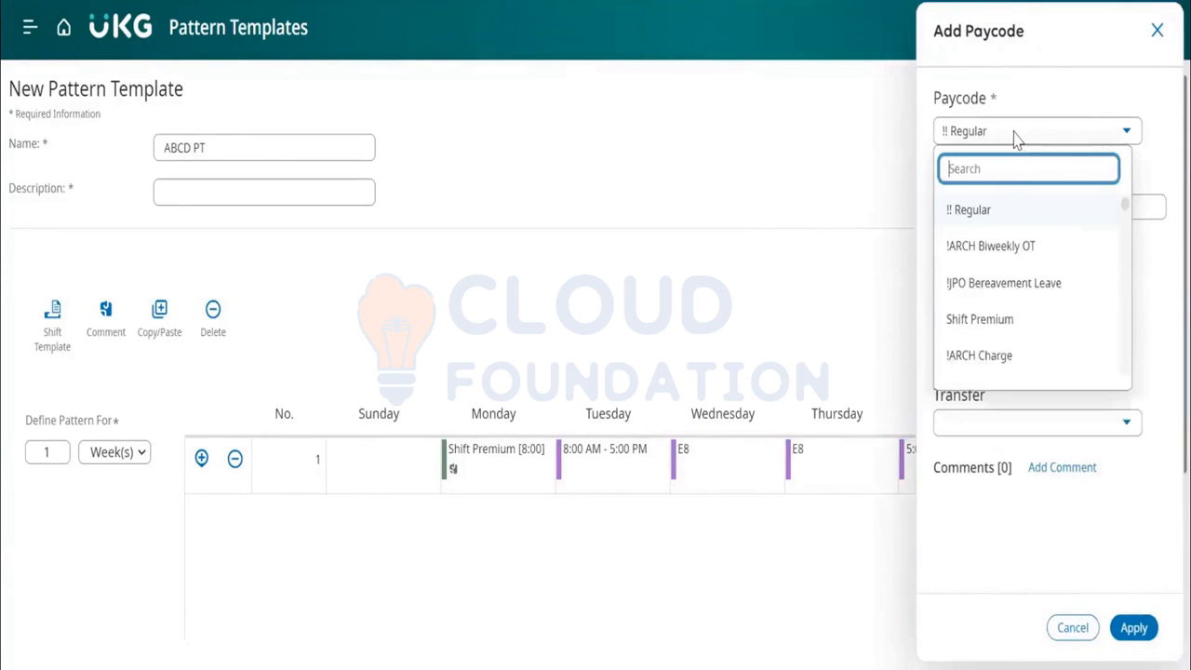
left_click(1005, 317)
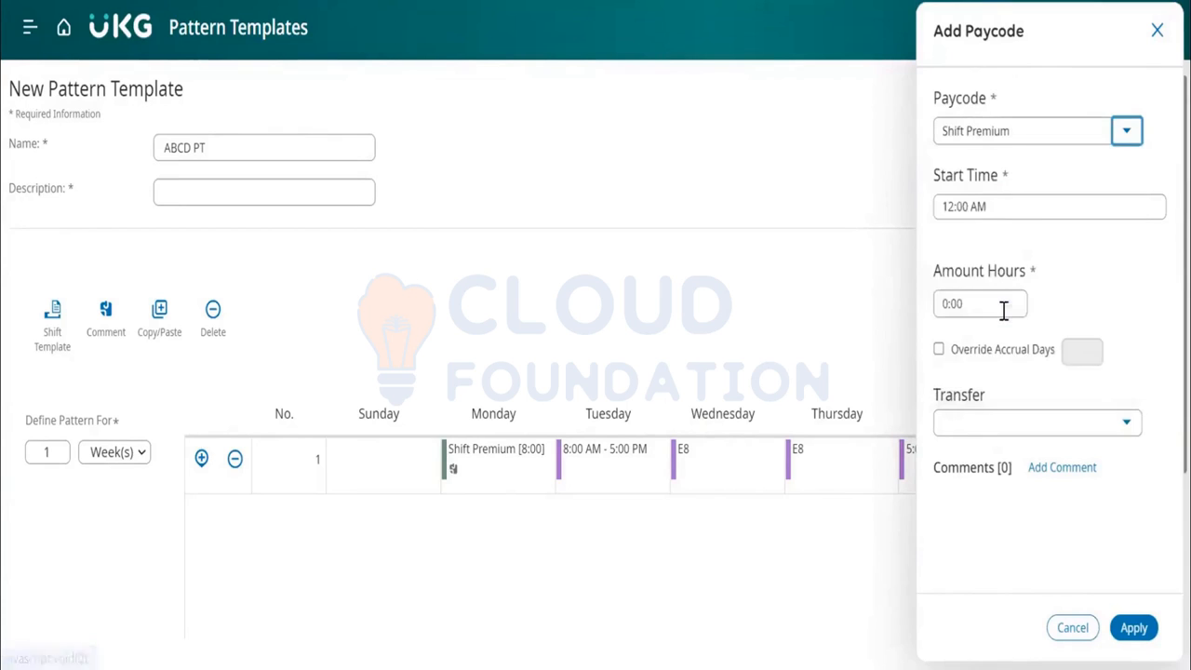
left_click(955, 206)
key("BackSpace")
key("BackSpace")
type("5")
left_click(1082, 270)
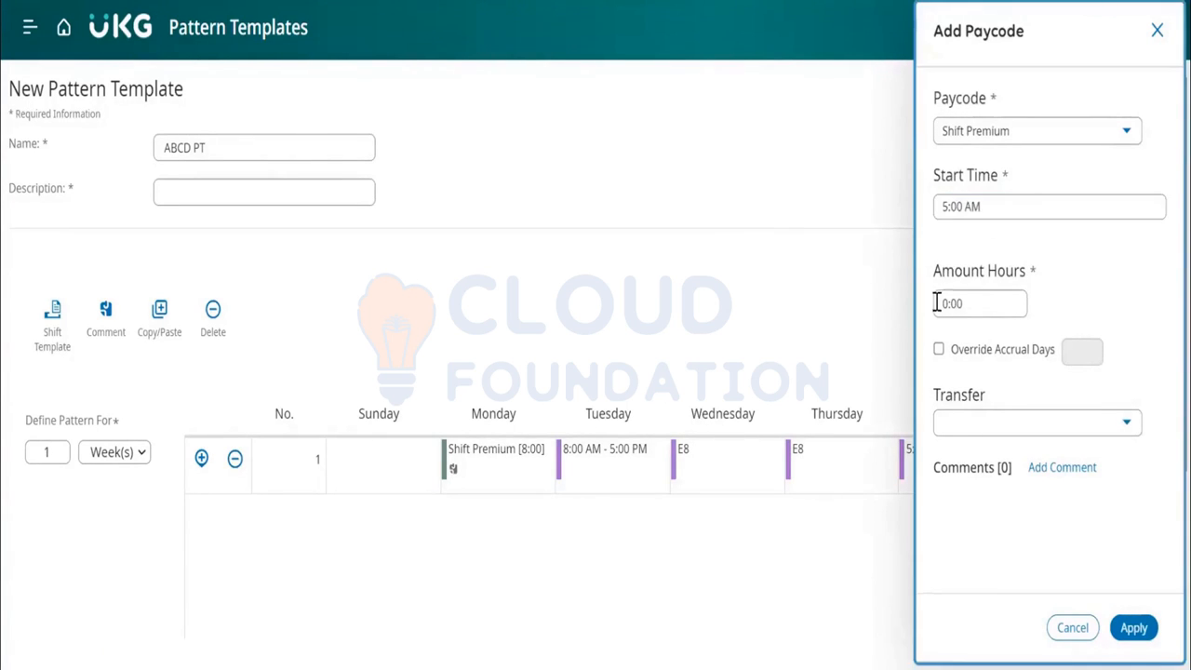
Set the Friday paycode's amount to 5 hours and apply it
left_click(950, 303)
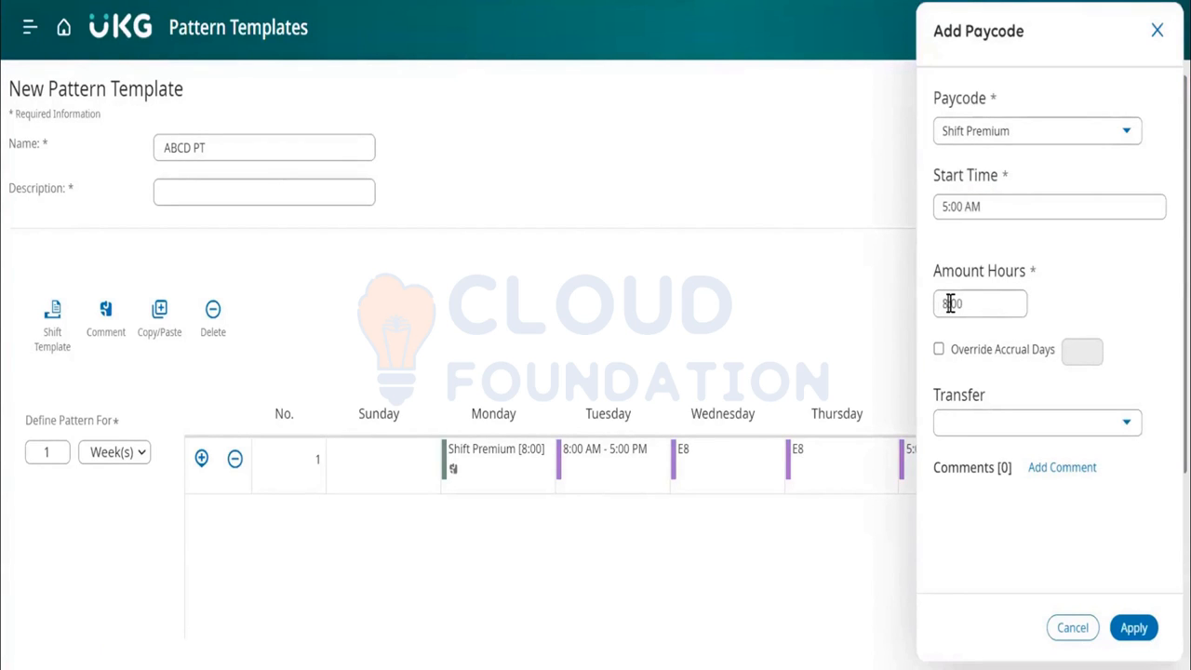
key("BackSpace")
type("5")
left_click(1126, 629)
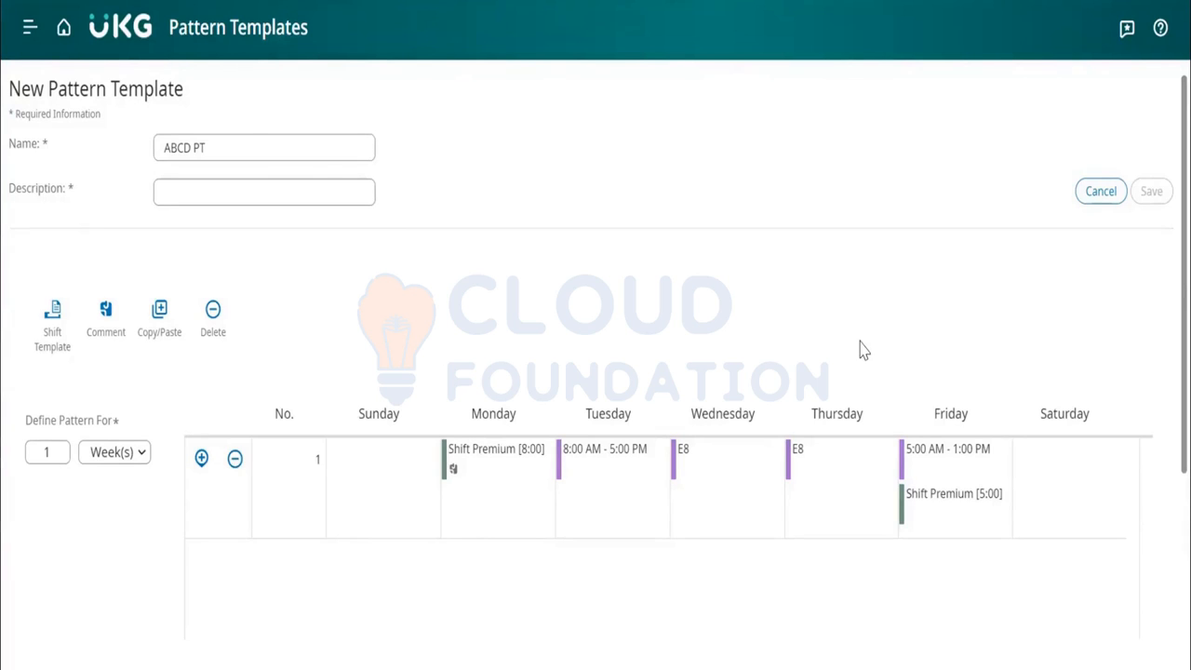
Enter ewsdrtfyu as the pattern template's description and save the template
left_click(282, 197)
type("ewsdrtfyu")
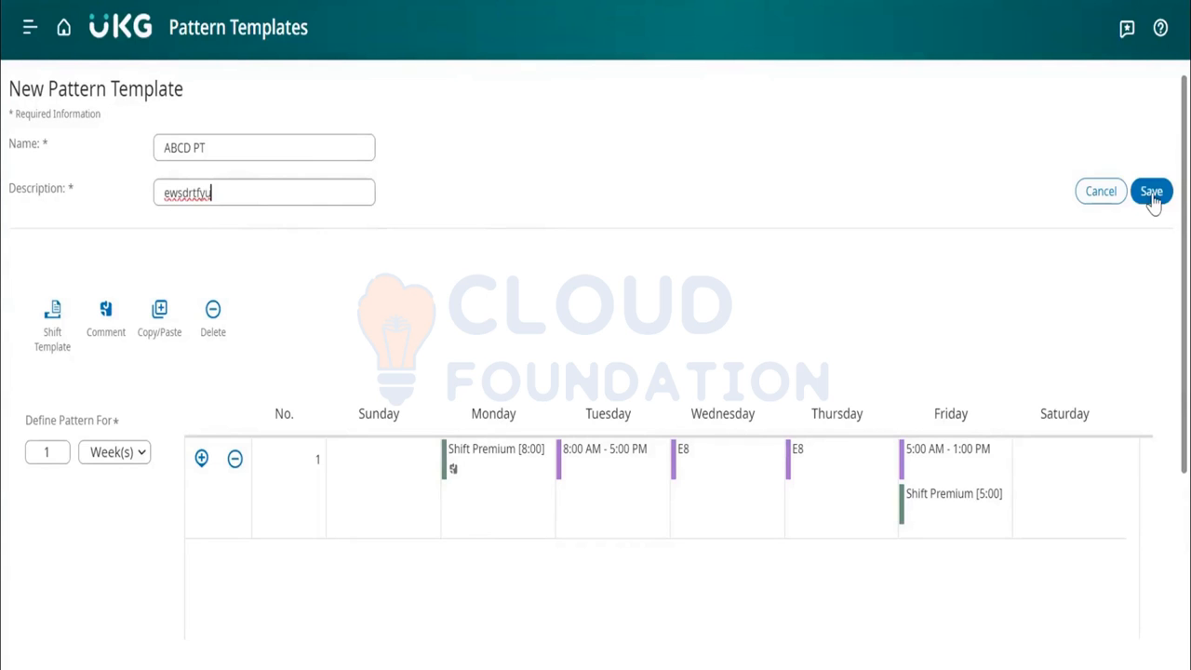
left_click(1152, 197)
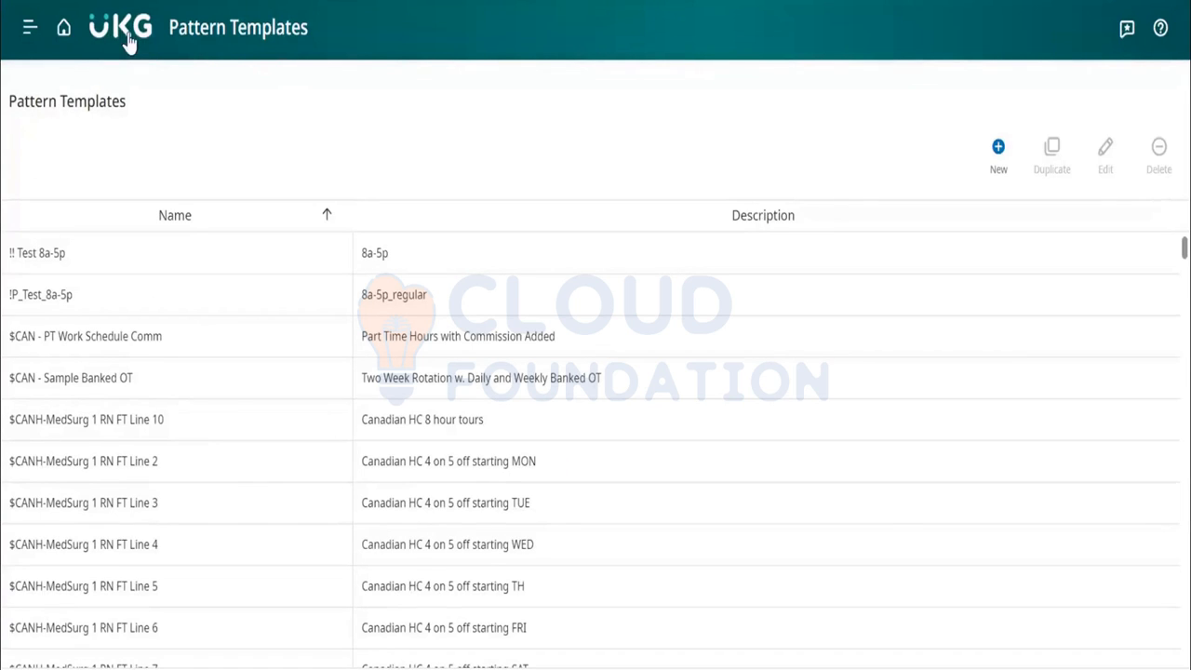
Go to the application setup and open the schedule Groups configuration under Scheduler Setup
left_click(65, 30)
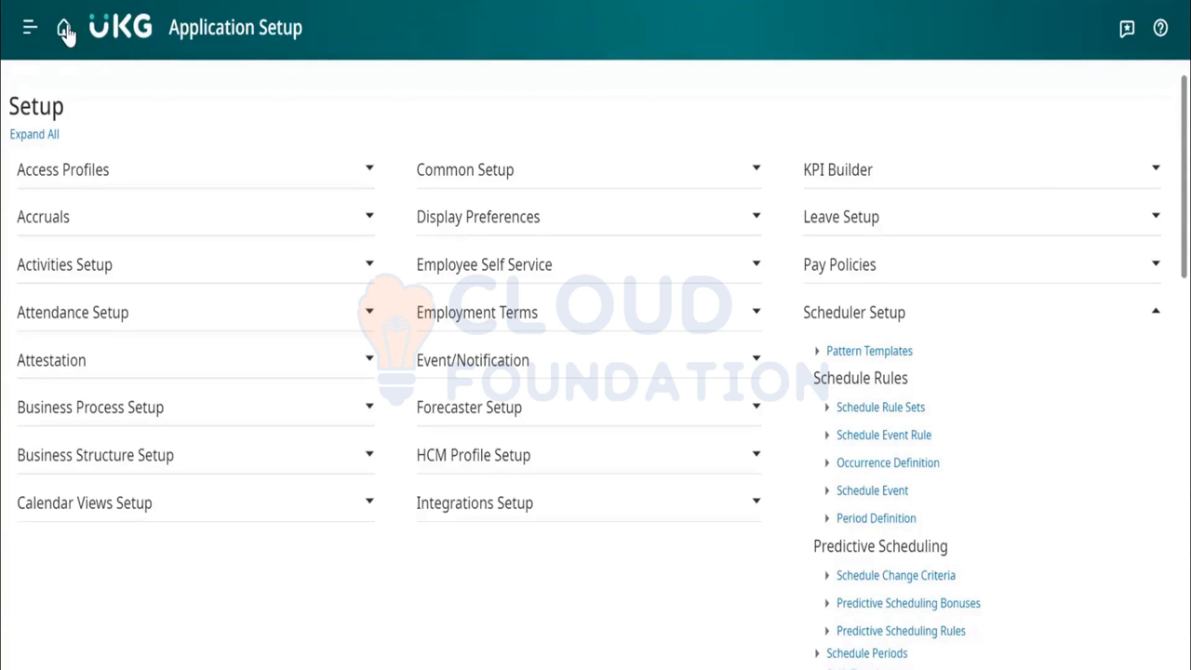
scroll(1116, 460, "down", 5)
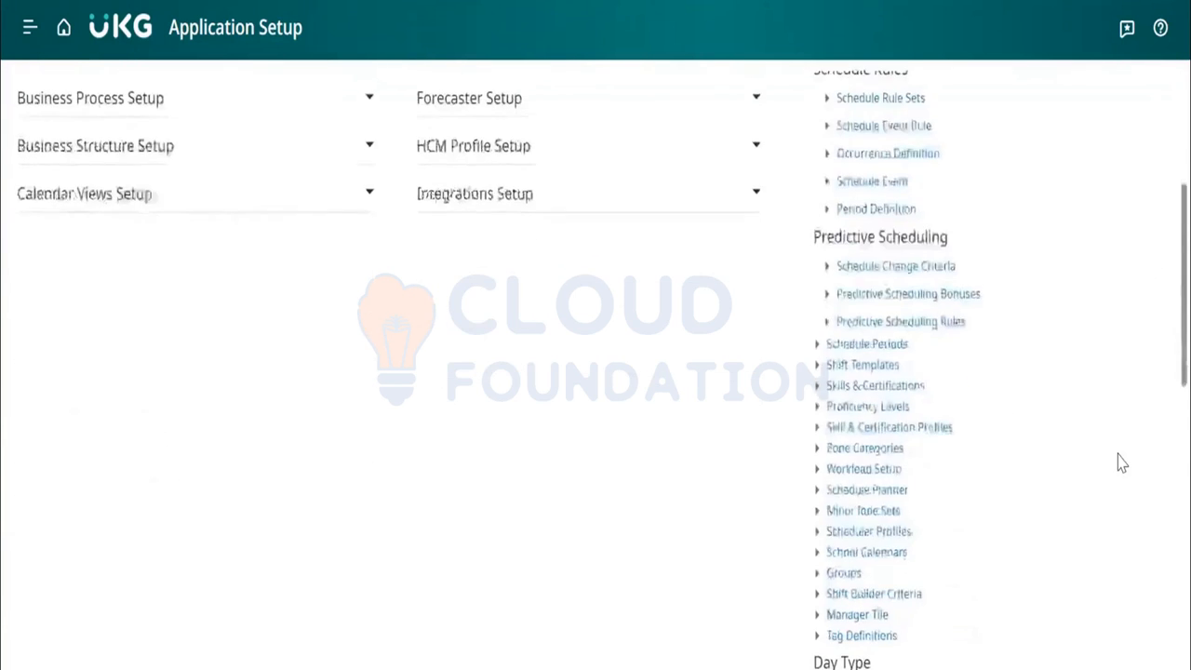
left_click(843, 395)
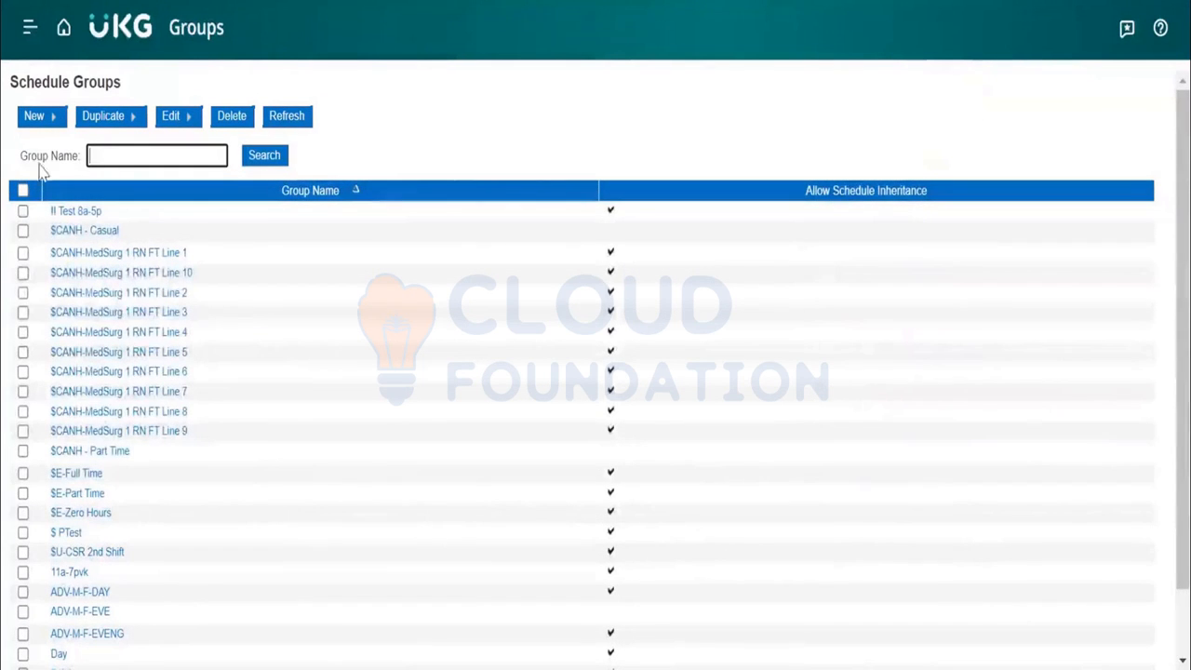
Create a schedule group named ABCD SG with schedule inheritance allowed, then save it and return to the list
left_click(30, 121)
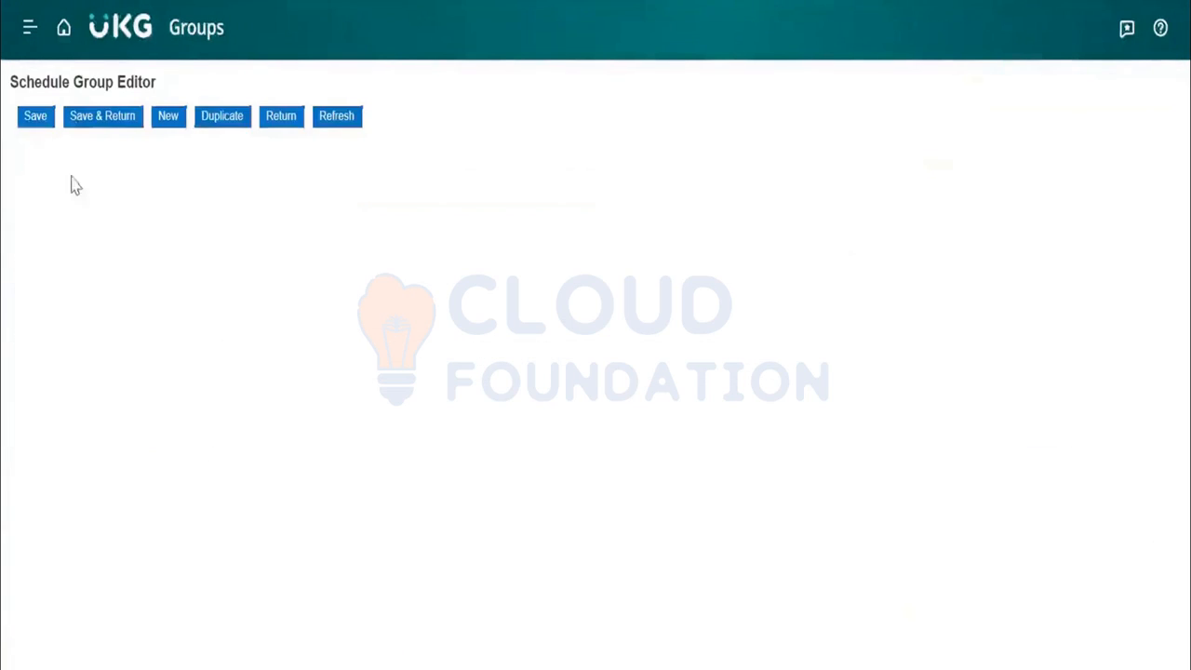
type("ABCD SG")
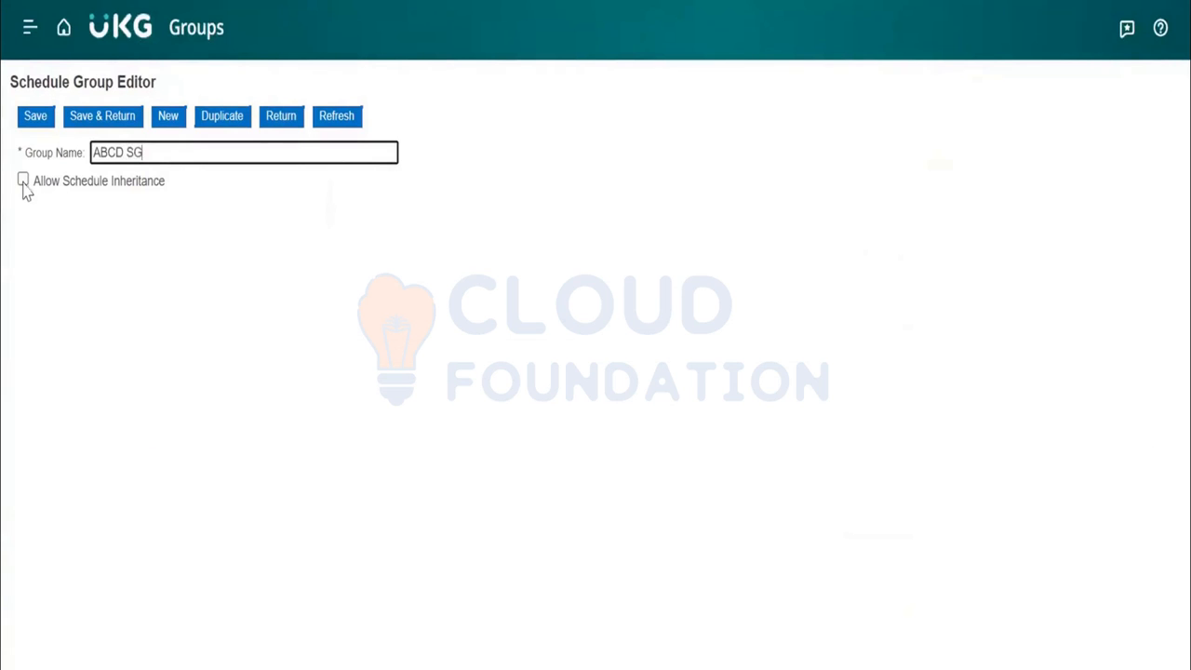
left_click(24, 183)
left_click_drag(35, 179, 179, 202)
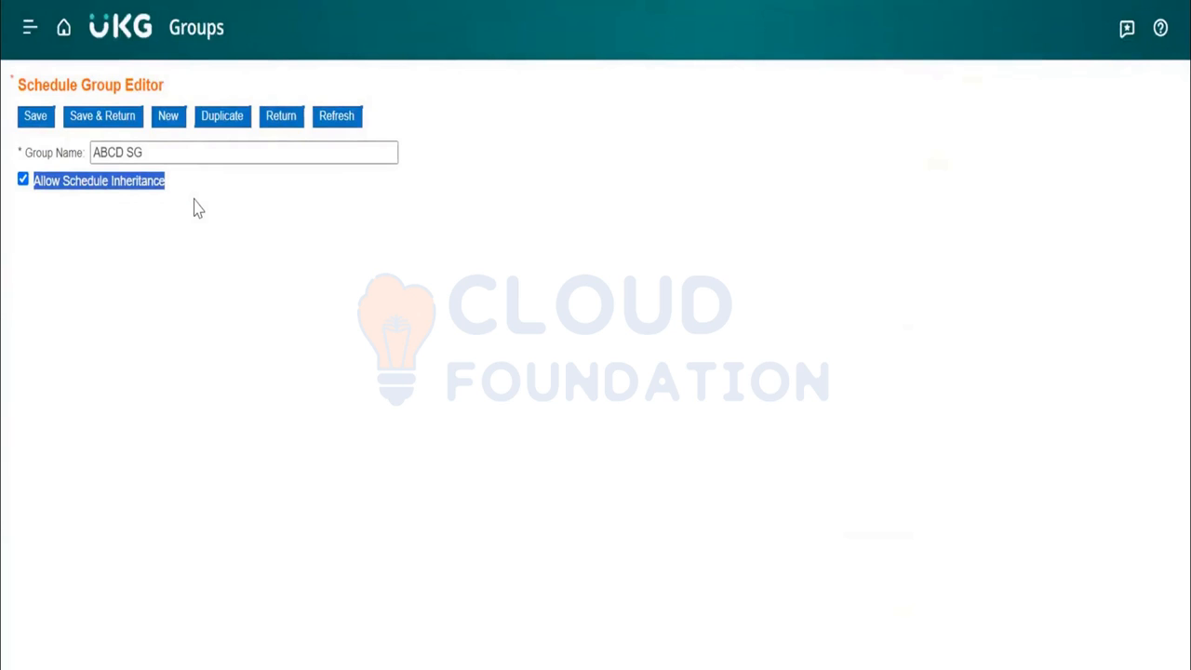
left_click(199, 209)
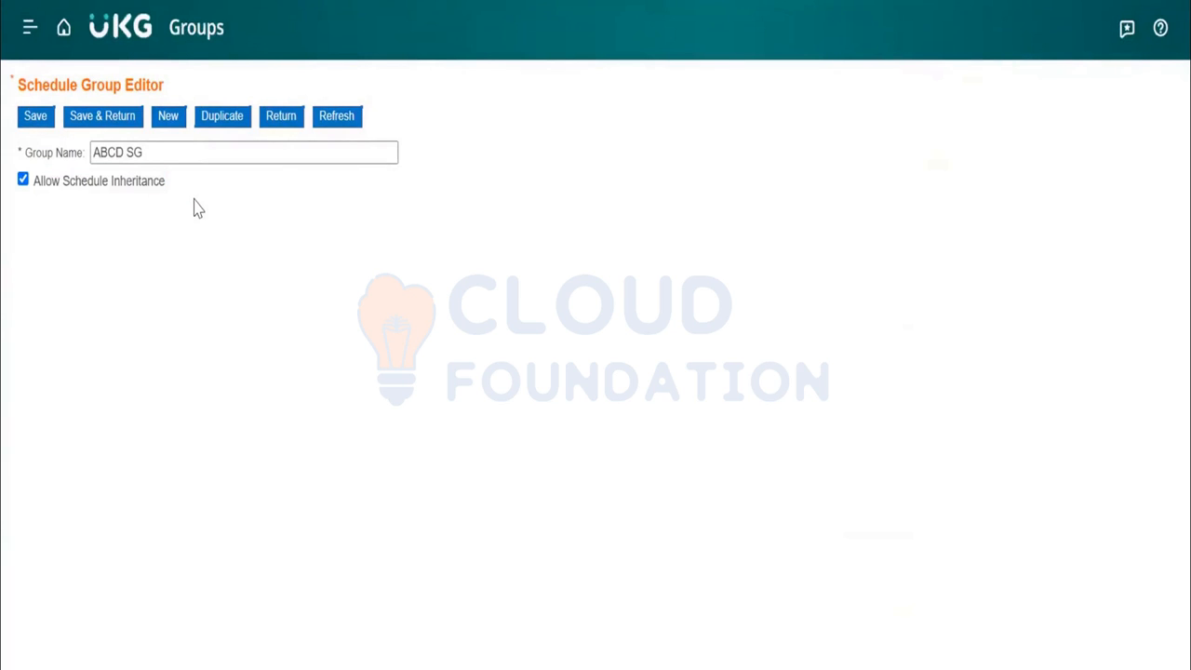
left_click(80, 130)
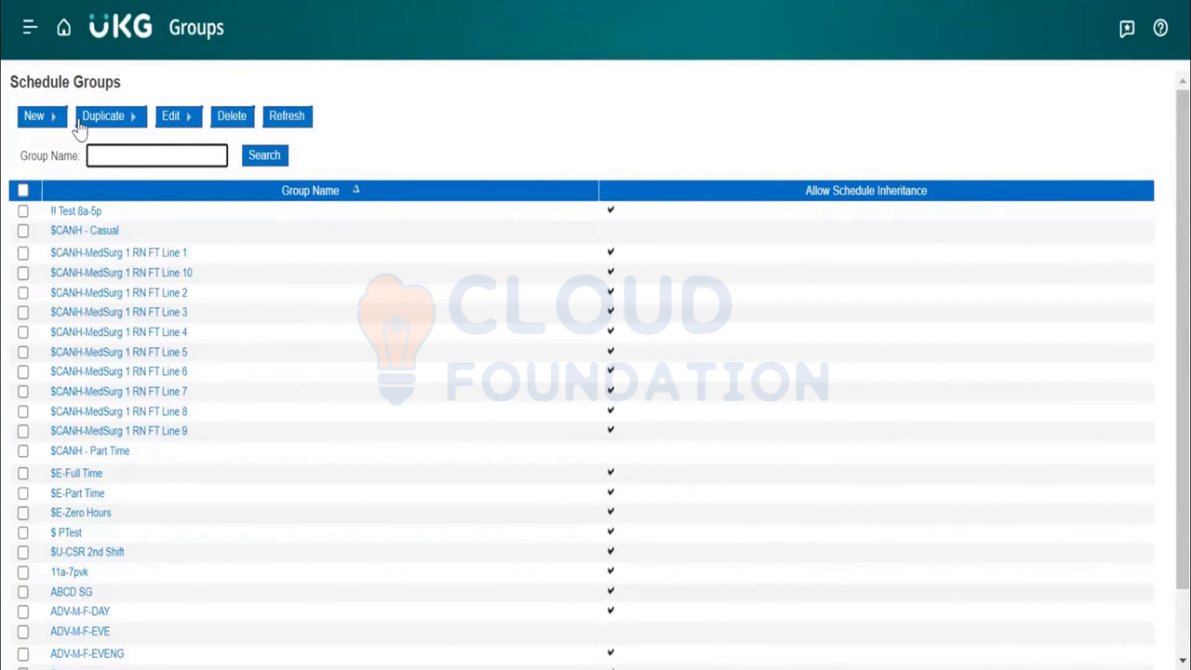
scroll(353, 484, "down", 1)
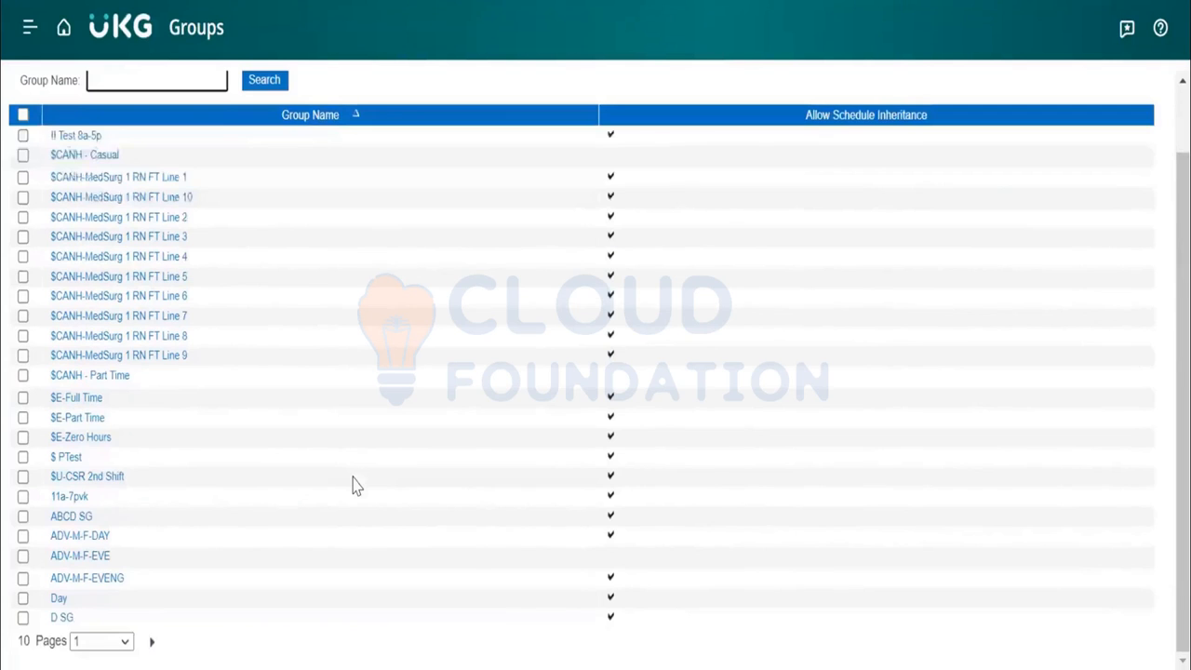
scroll(354, 484, "up", 1)
left_click(444, 158)
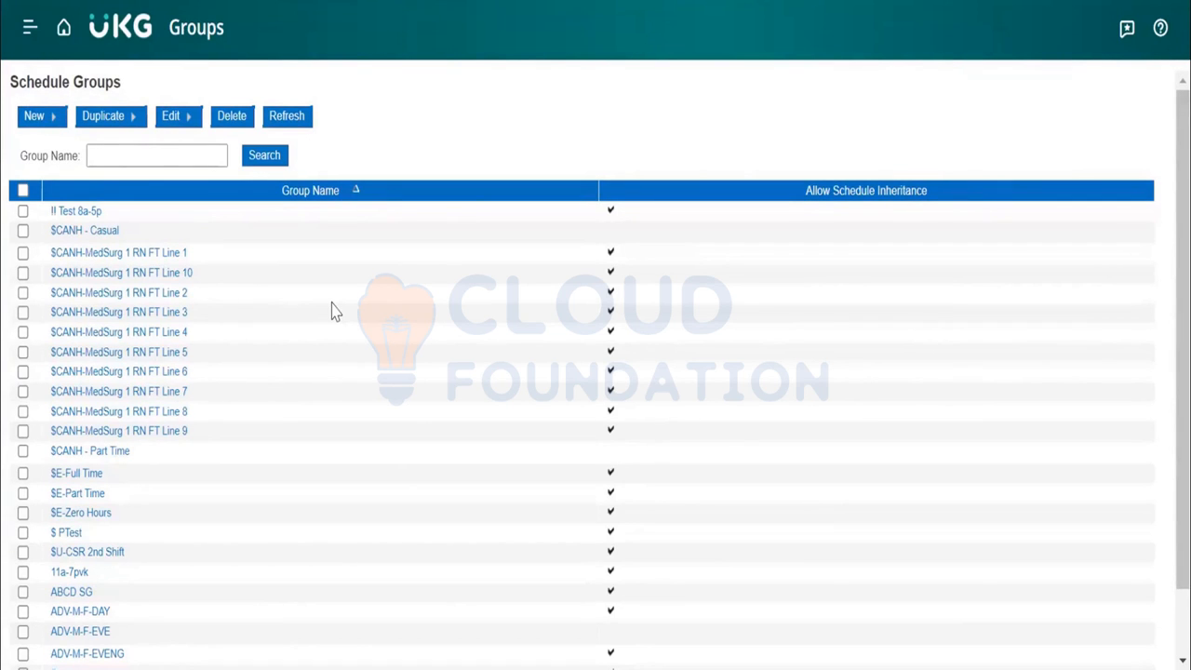
From the home page, search for employees by last name, select the first result and go to that employee's schedule
left_click(64, 28)
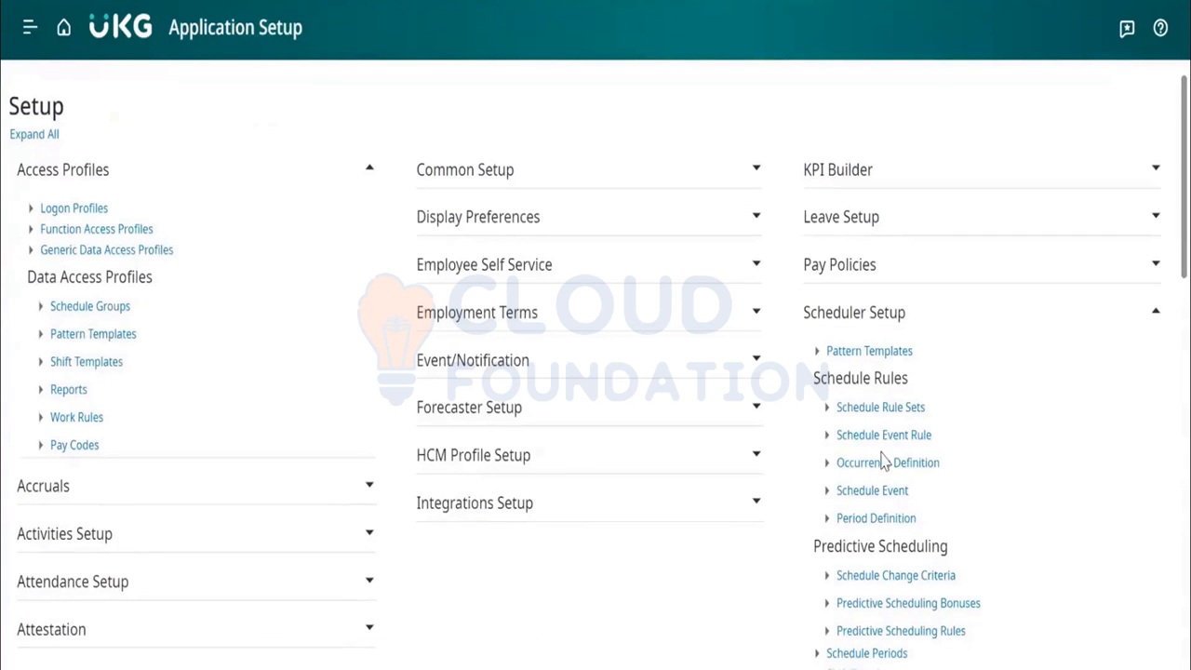
scroll(792, 462, "down", 1)
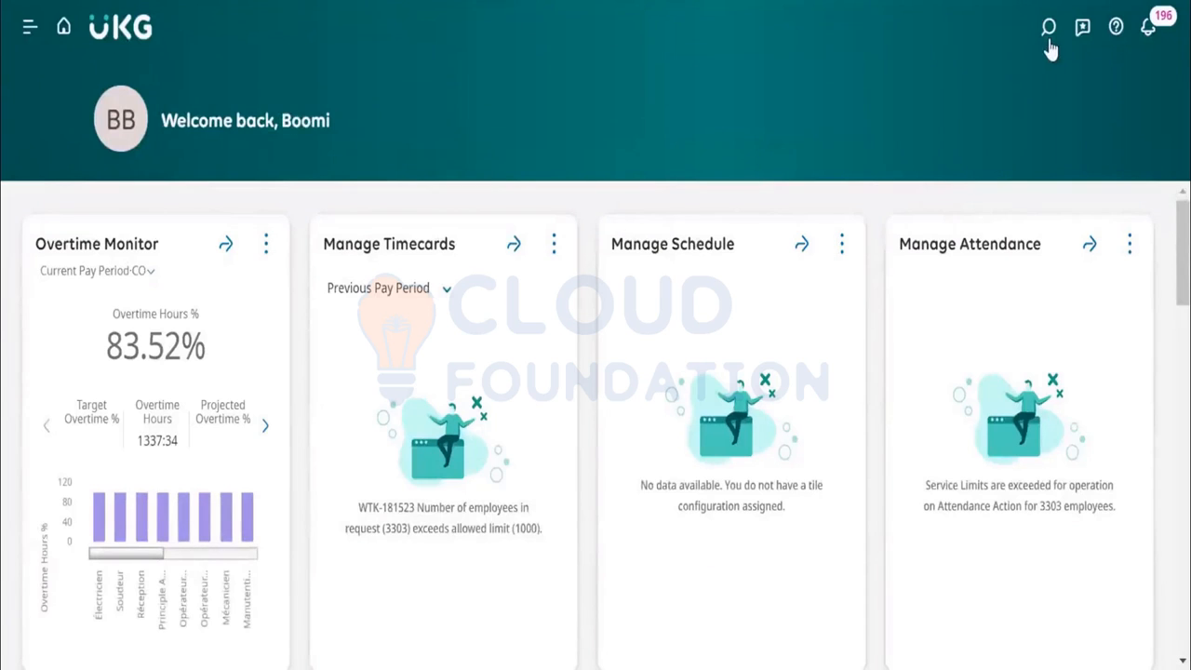
left_click(1048, 36)
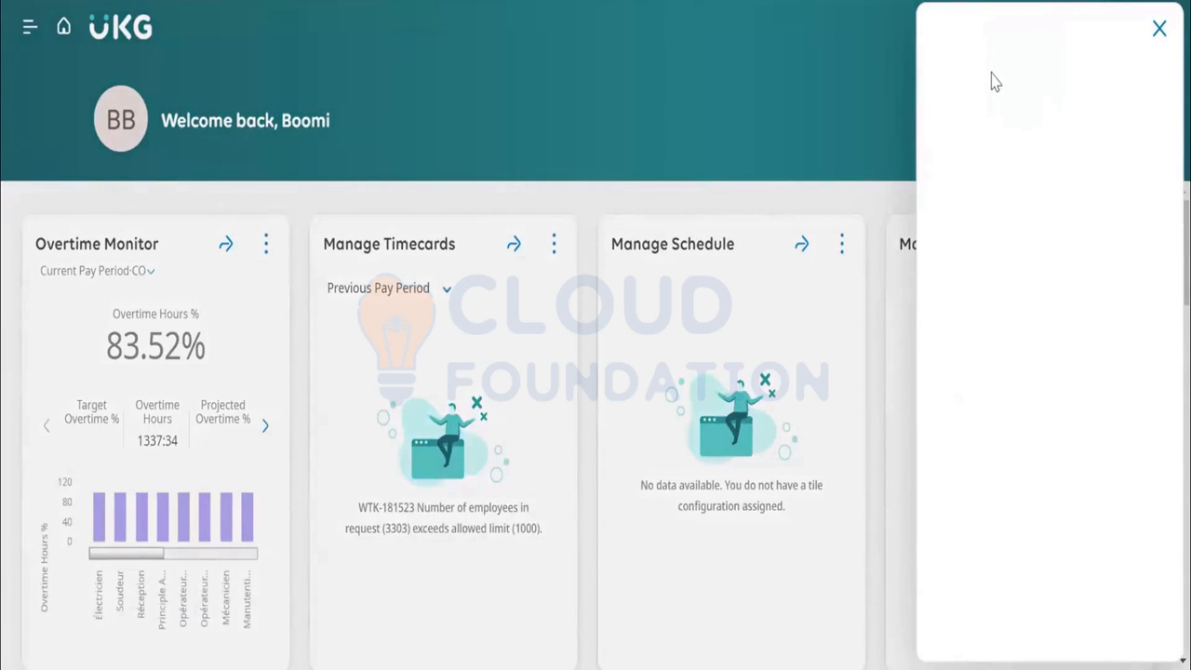
left_click(986, 138)
left_click(1077, 188)
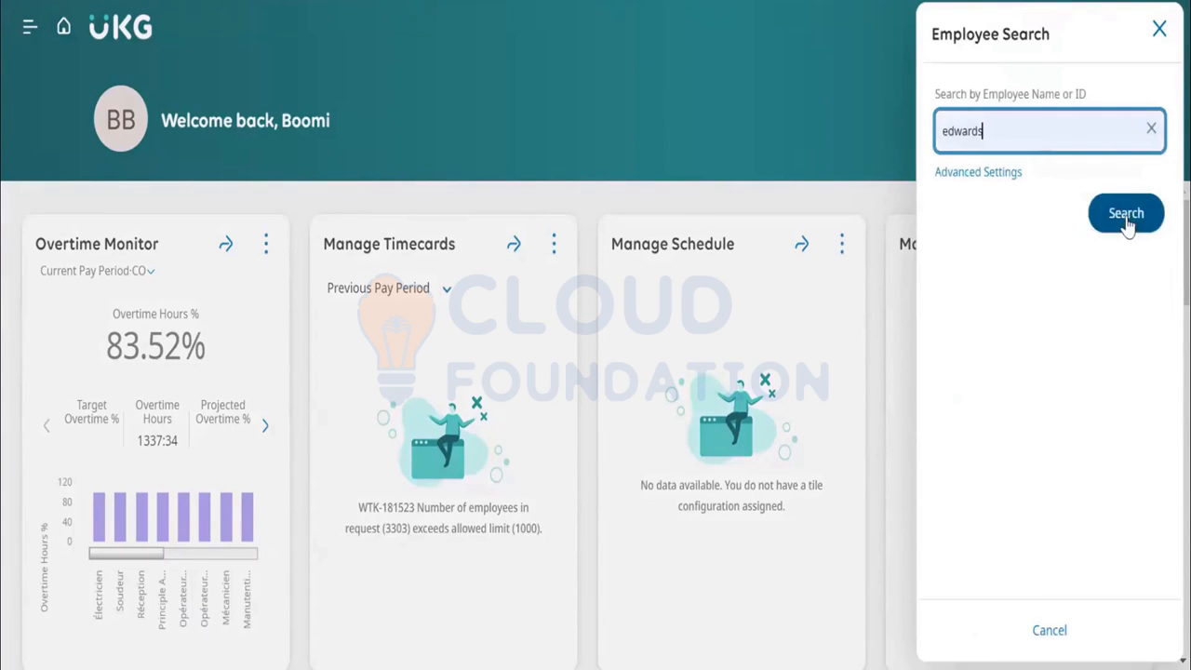
left_click(1126, 221)
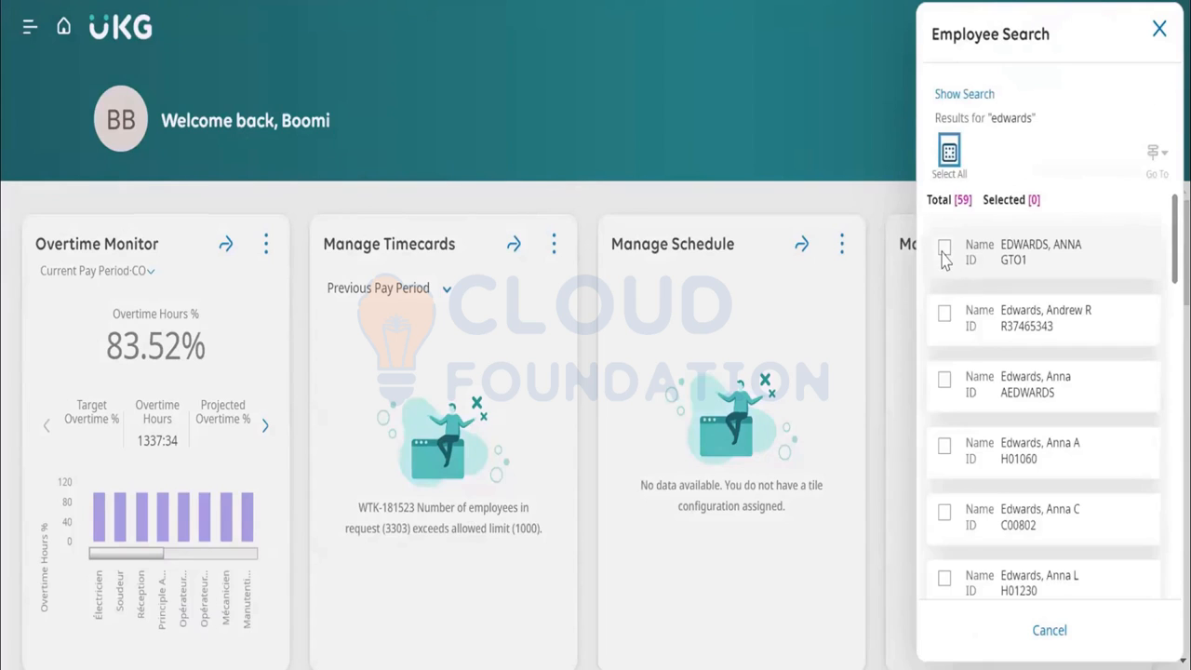
left_click(945, 247)
left_click(1153, 153)
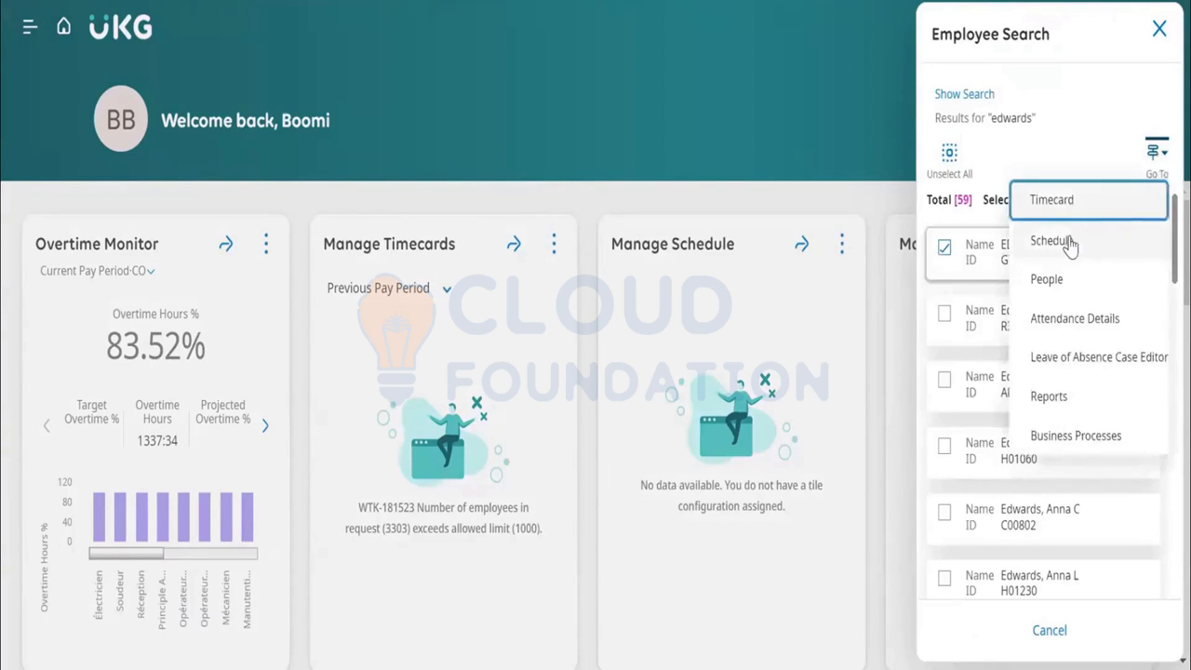
left_click(1072, 244)
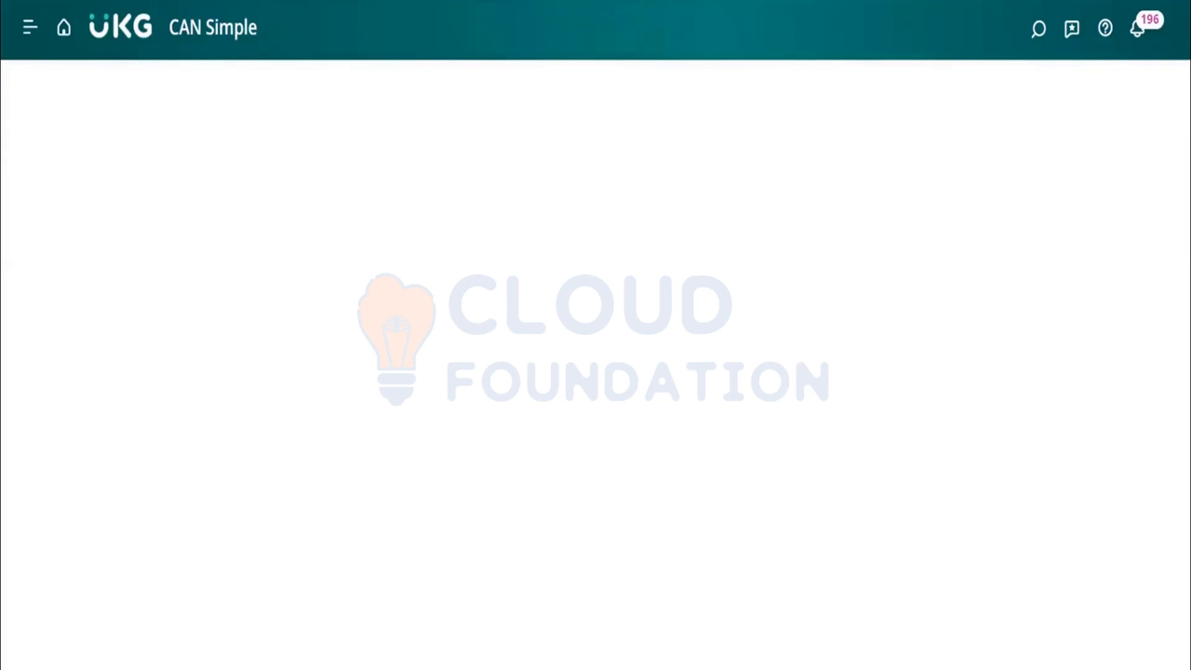
Open the Schedule Periods configuration under Scheduler Setup and start a new schedule period with an interval of 2 weeks
scroll(1077, 434, "down", 1)
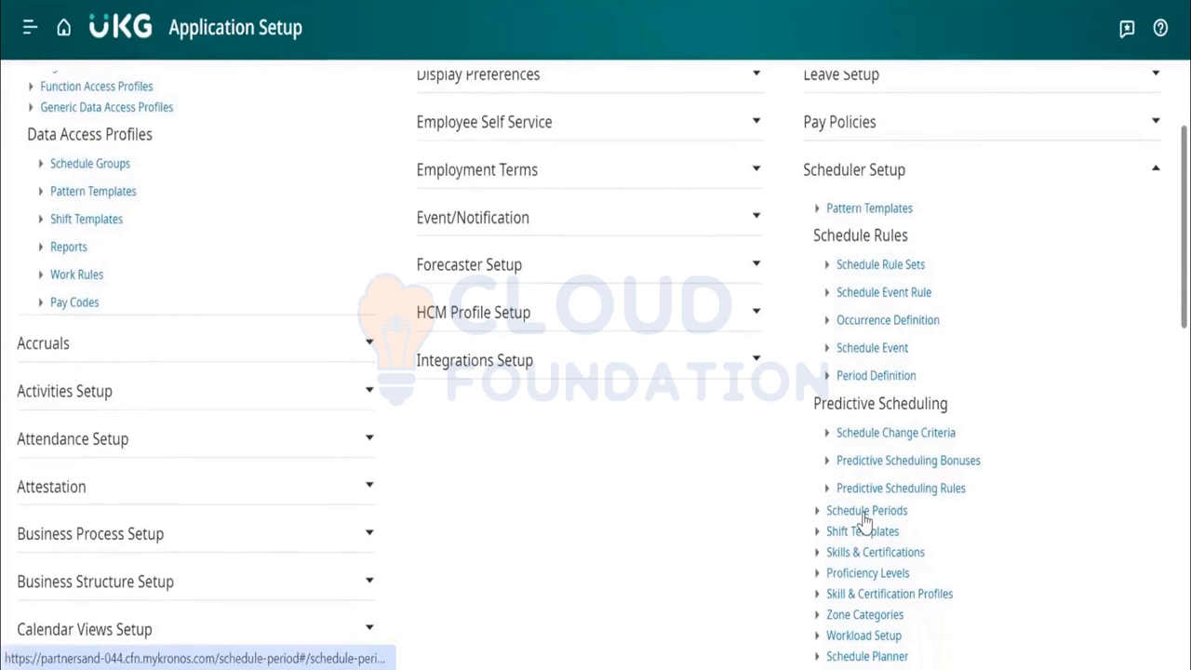
left_click(863, 515)
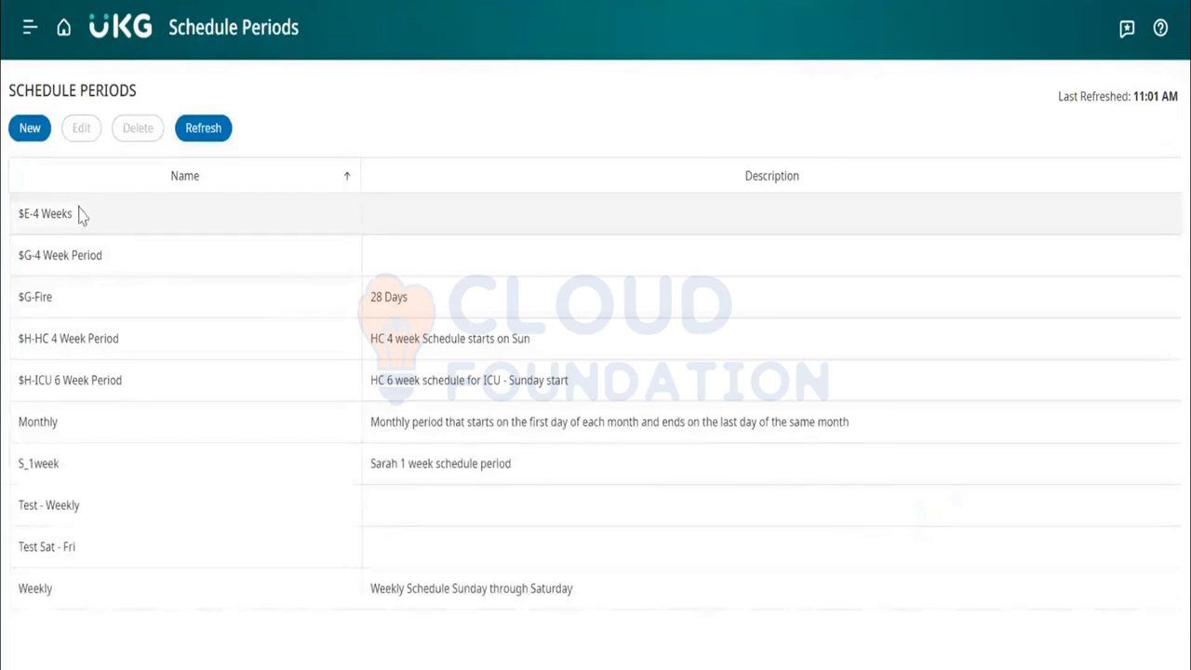
left_click(28, 136)
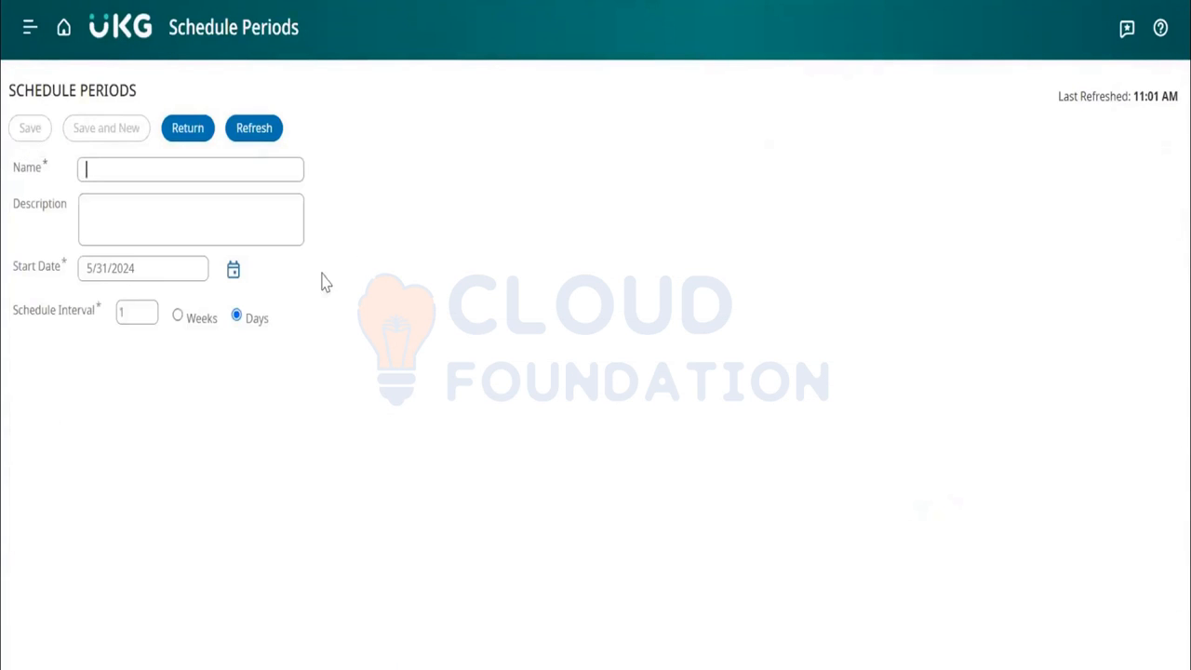
left_click(179, 319)
left_click(133, 312)
key("BackSpace")
type("2")
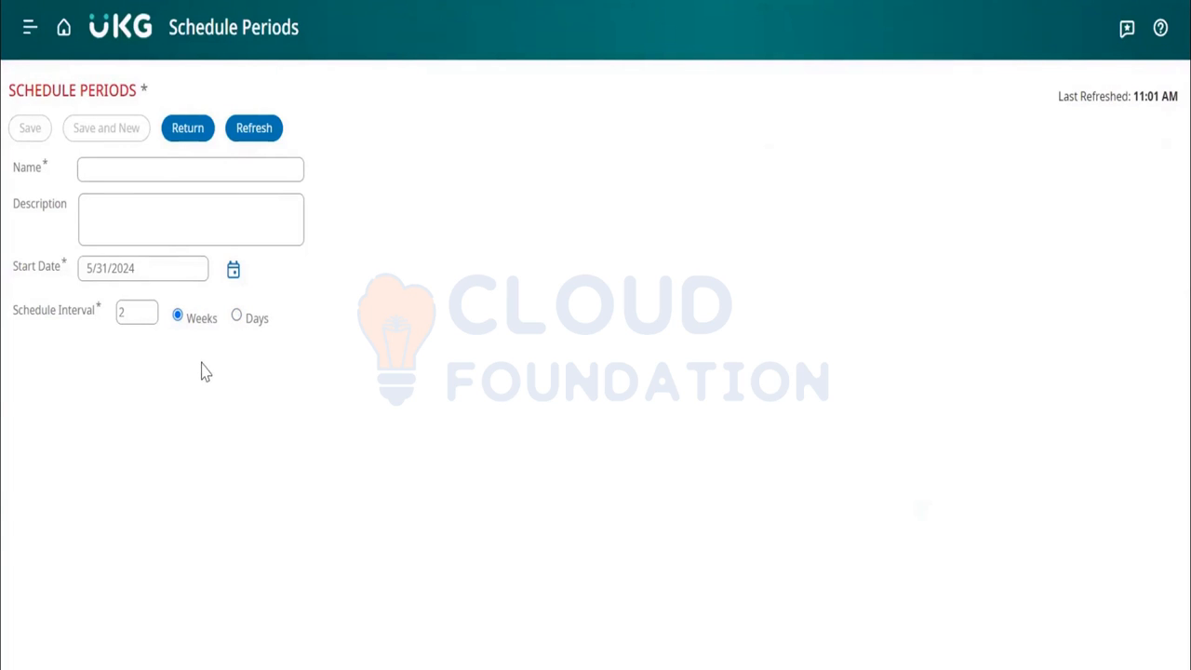
Name the schedule period ABCD SP and set its start date to 6/03/2024
left_click(139, 170)
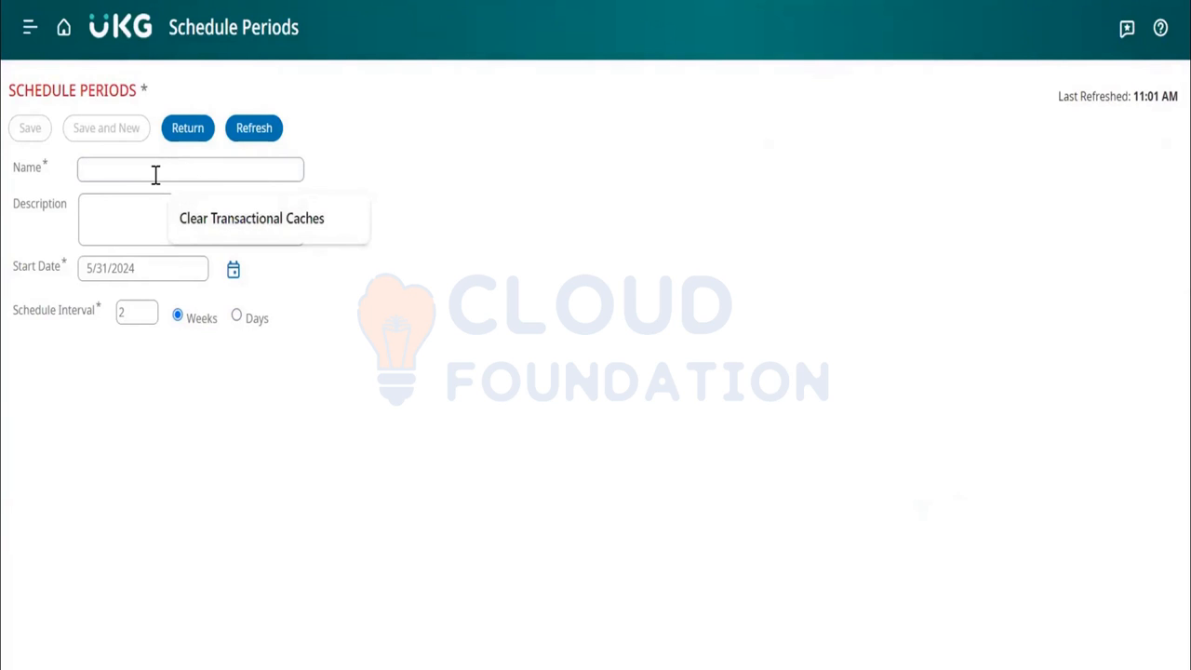
type("ABCD")
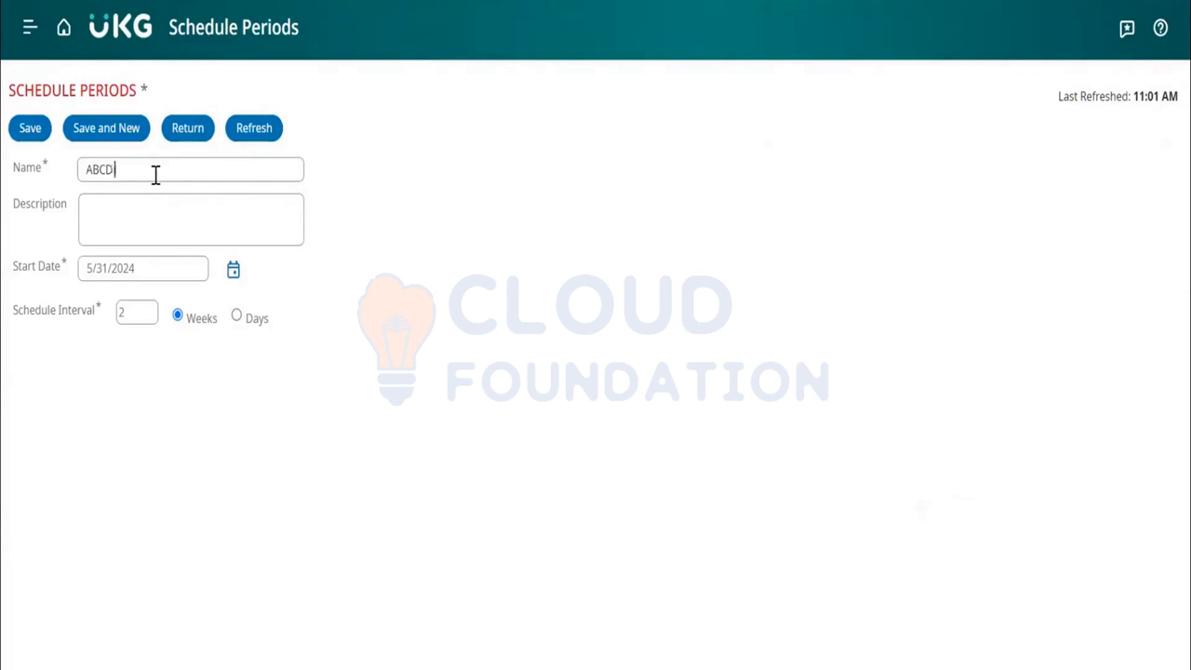
type(" SP")
left_click(234, 269)
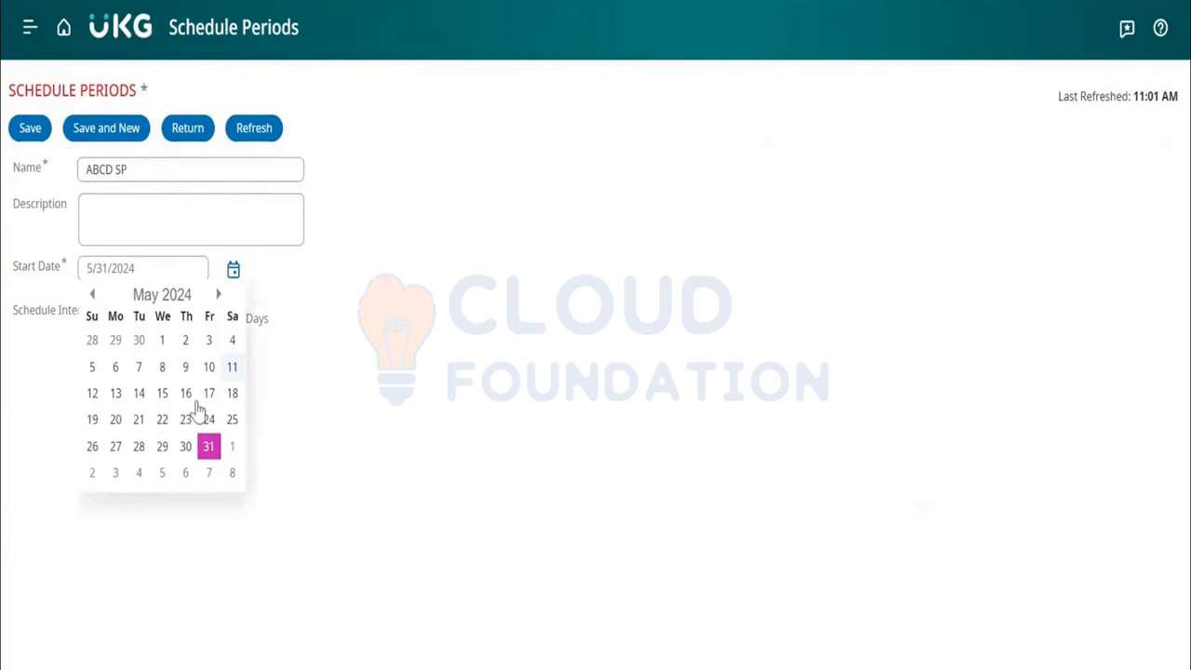
left_click(219, 296)
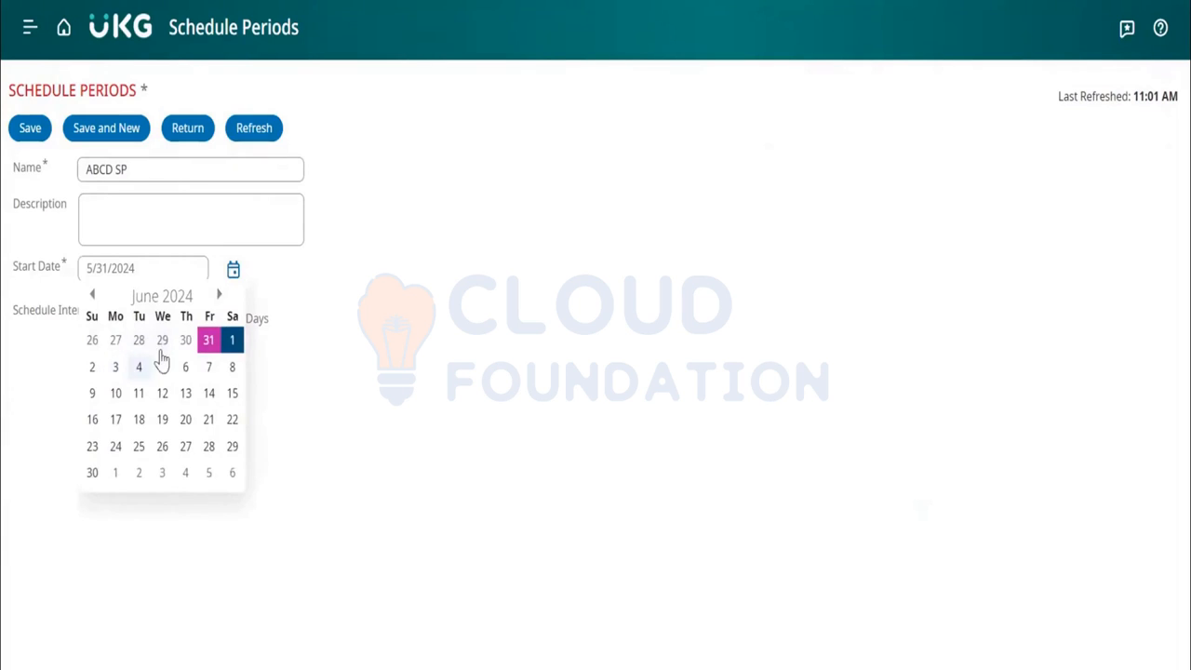
left_click(119, 366)
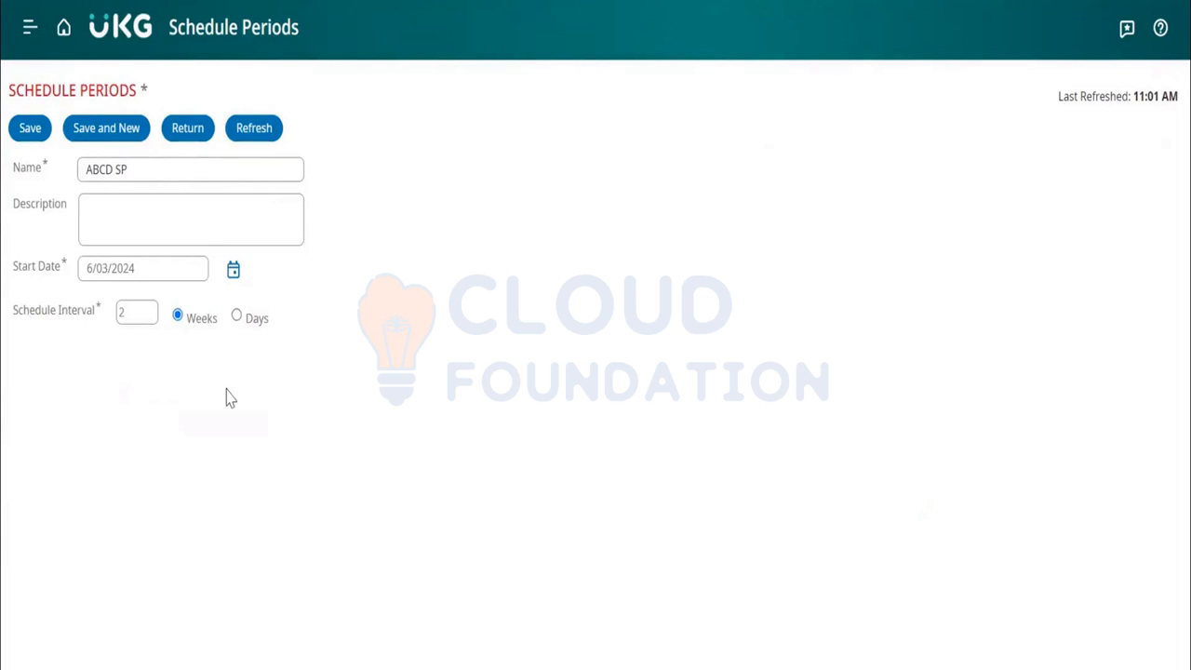
left_click(233, 270)
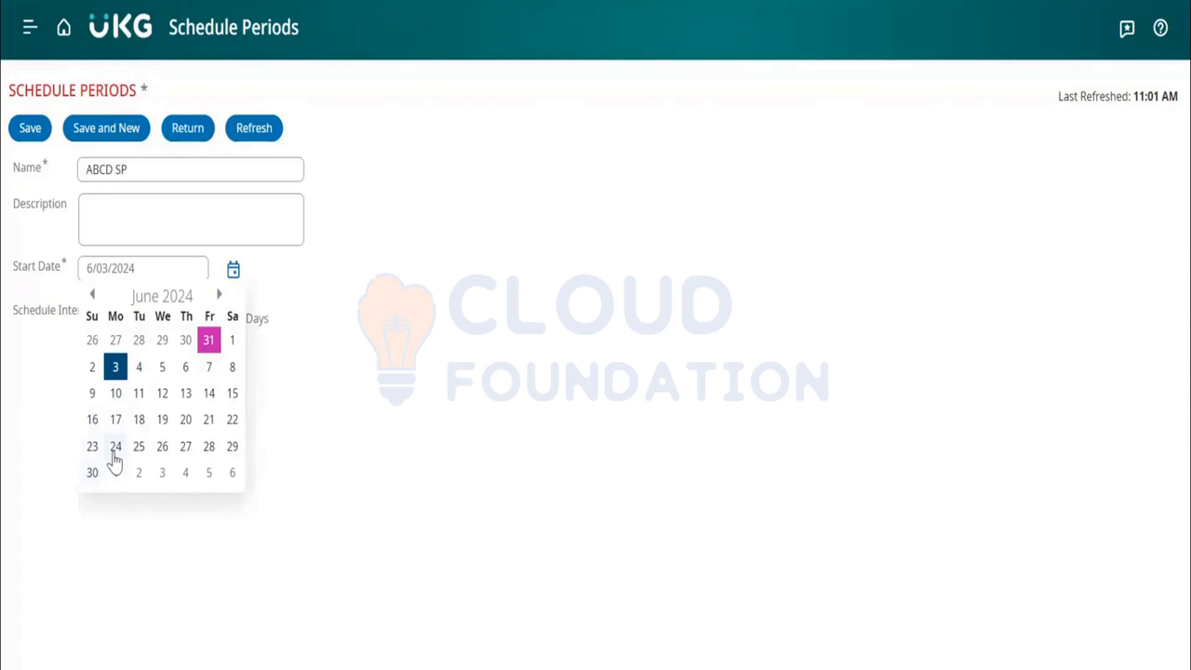
left_click(349, 421)
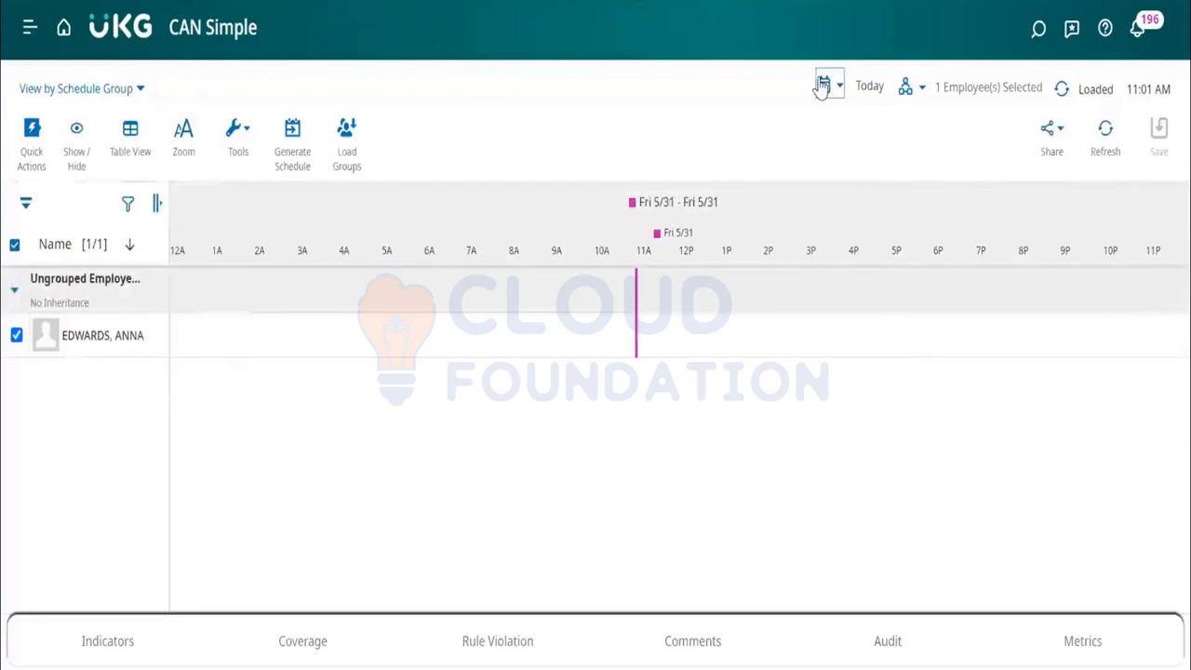
Switch to the employee's schedule and choose Current Schedule Period as its timeframe
left_click(824, 85)
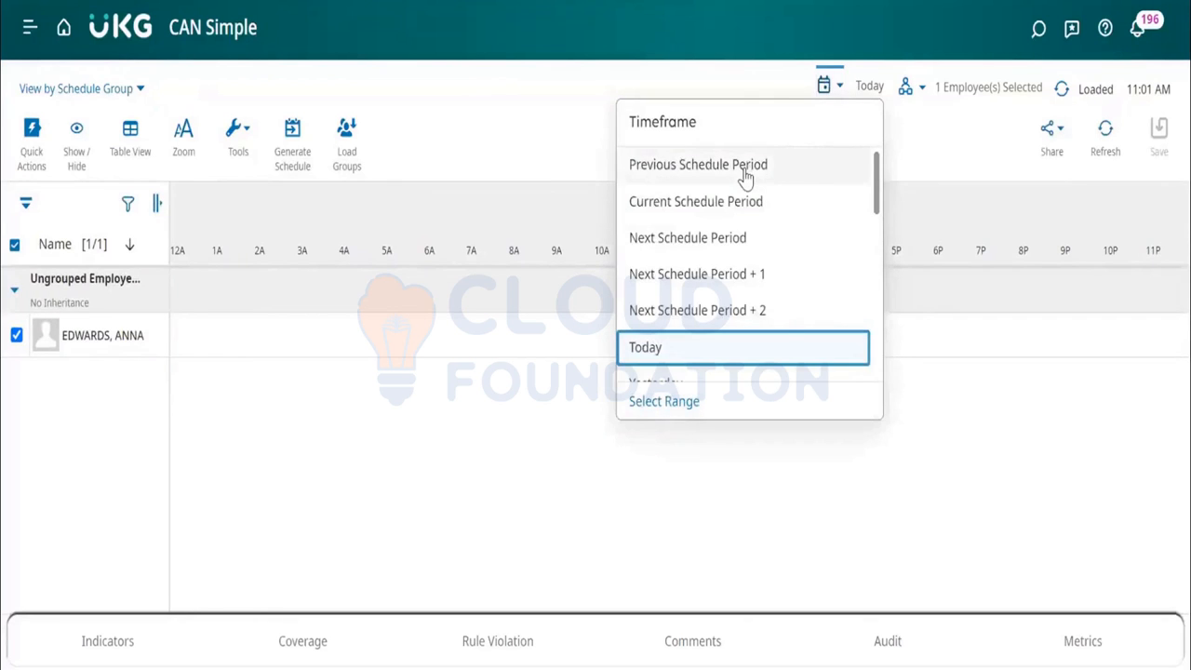
left_click(682, 206)
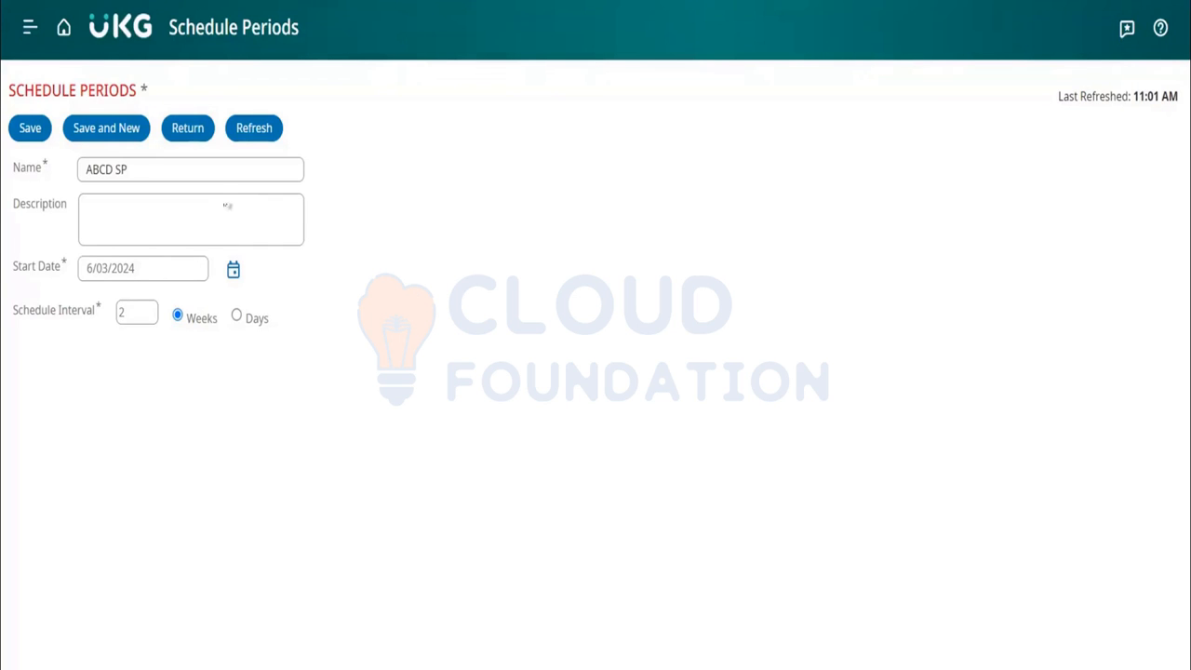
Leave the schedule period form without saving and open the Pattern Templates data access profiles from the application setup
left_click(65, 30)
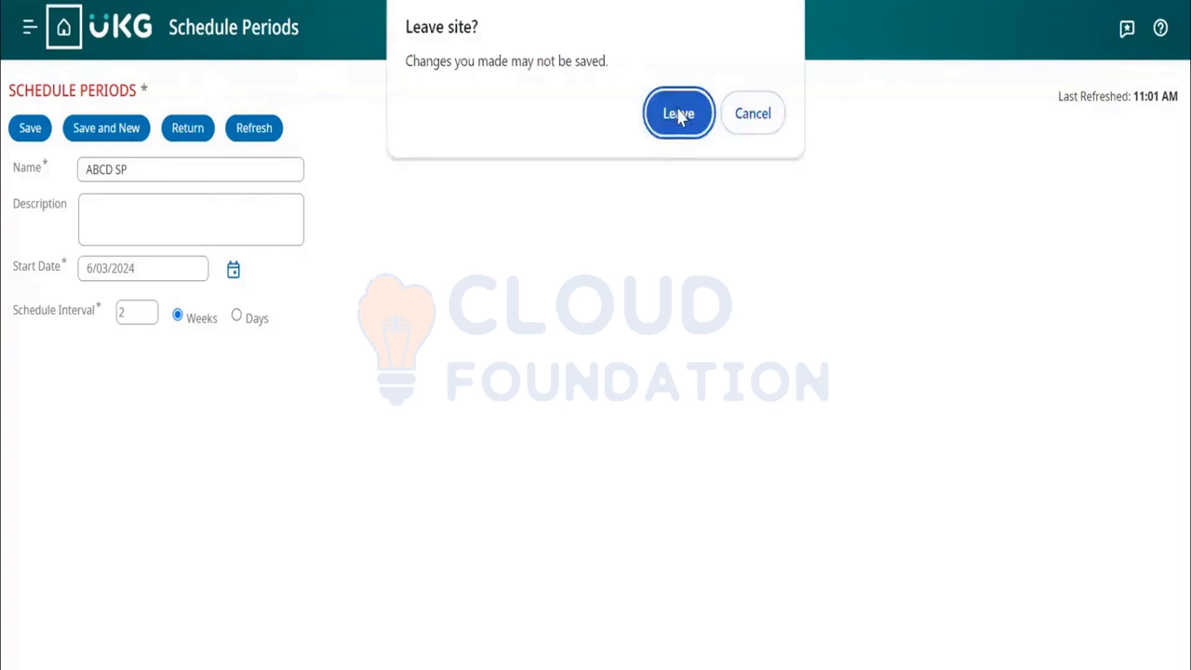
left_click(678, 113)
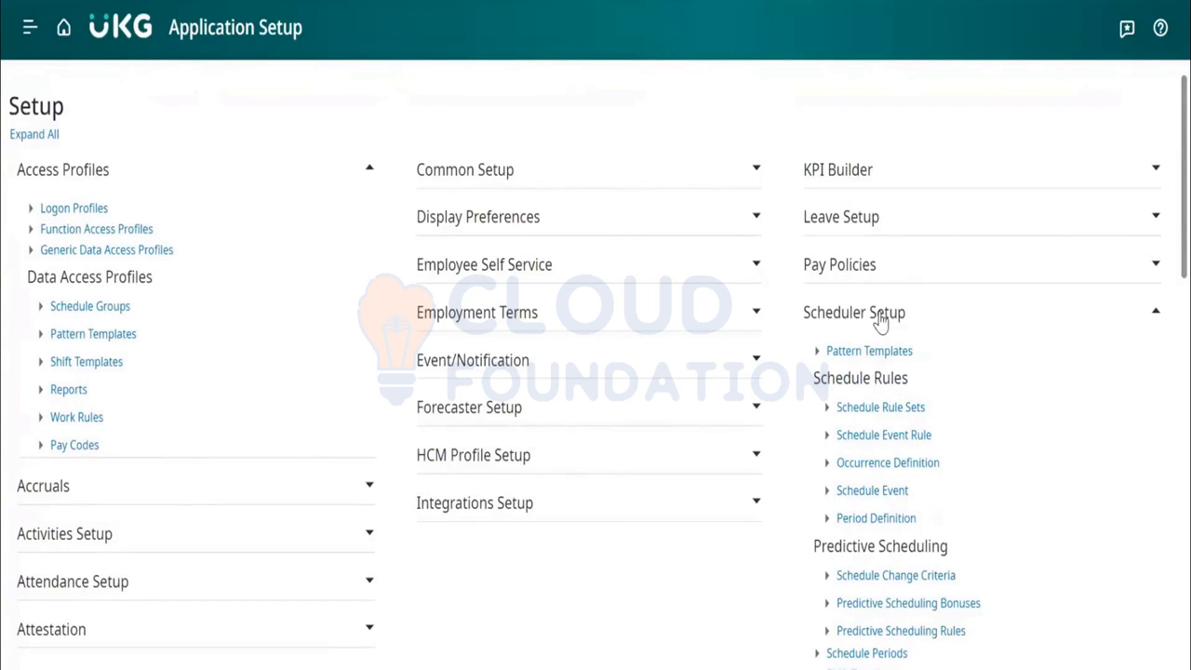
left_click_drag(120, 175, 19, 186)
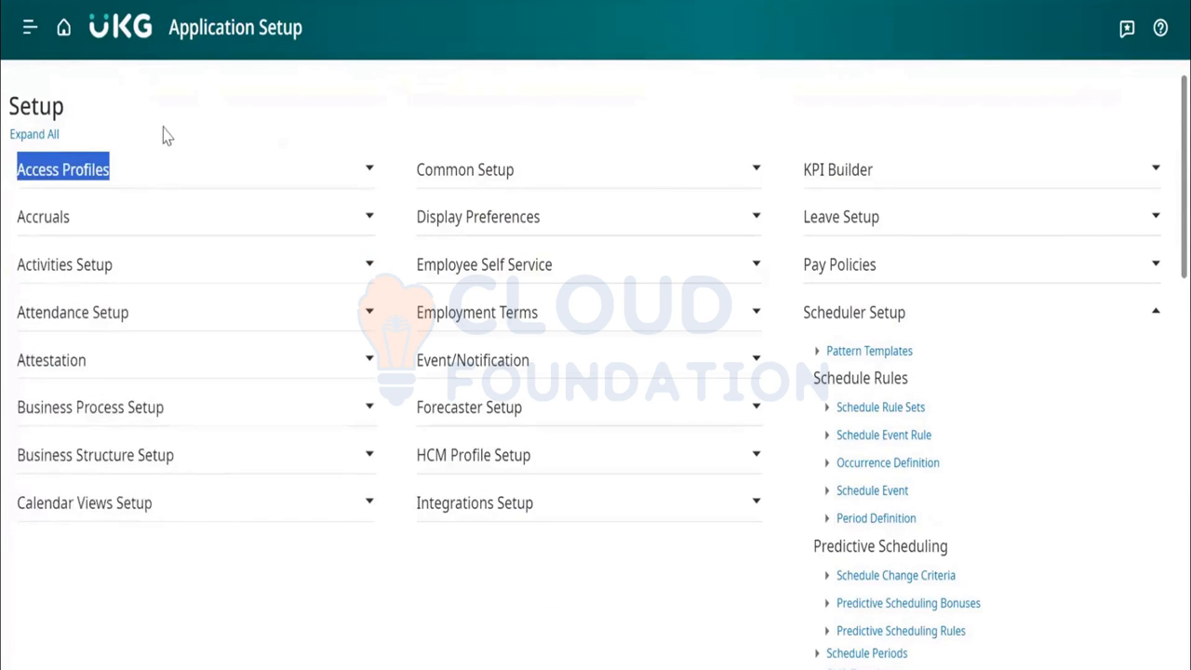
left_click(127, 173)
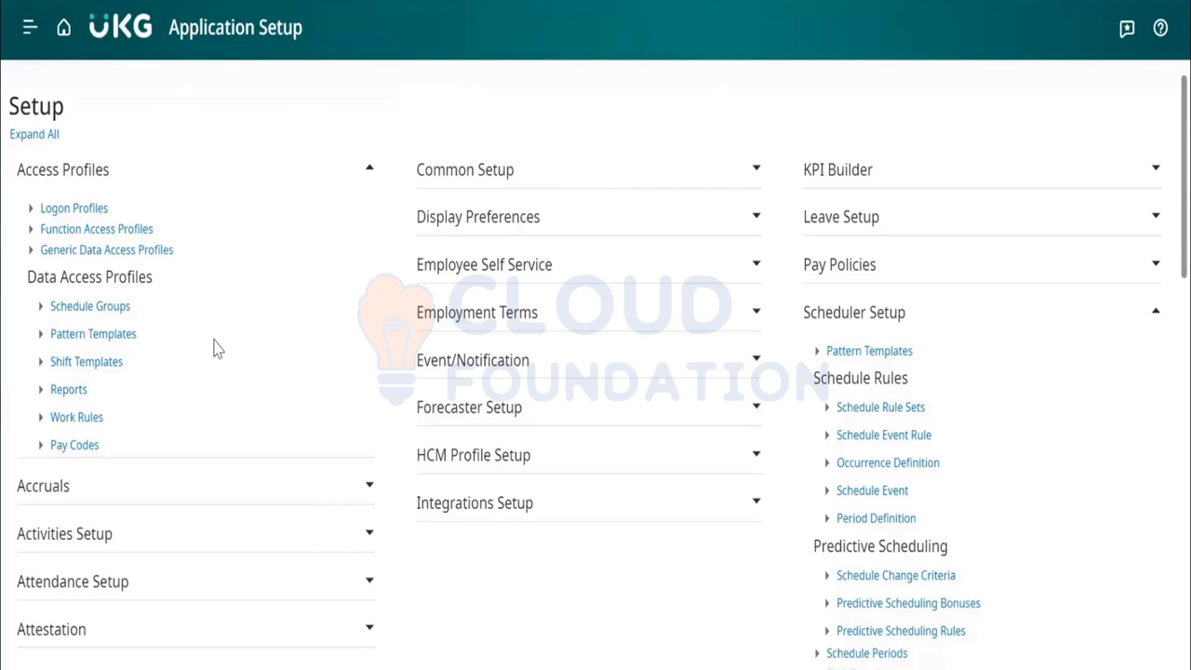
left_click(65, 335)
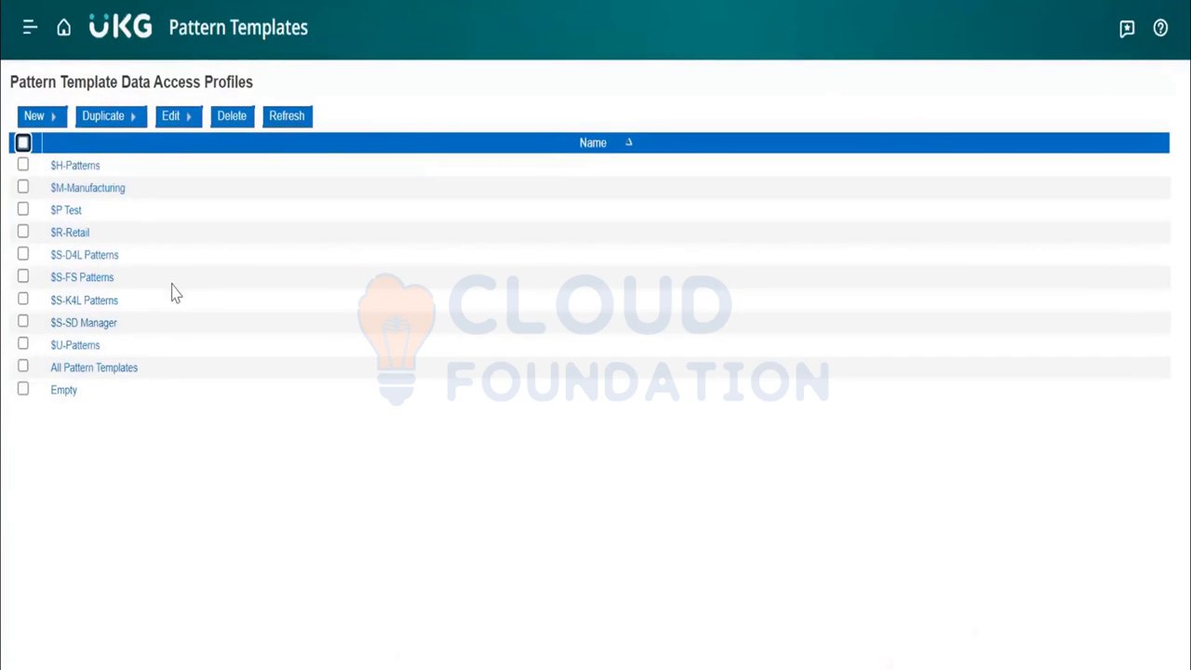
Add the ABCD PT pattern template to the selected templates of the $U-Patterns data access profile and save it
left_click(76, 348)
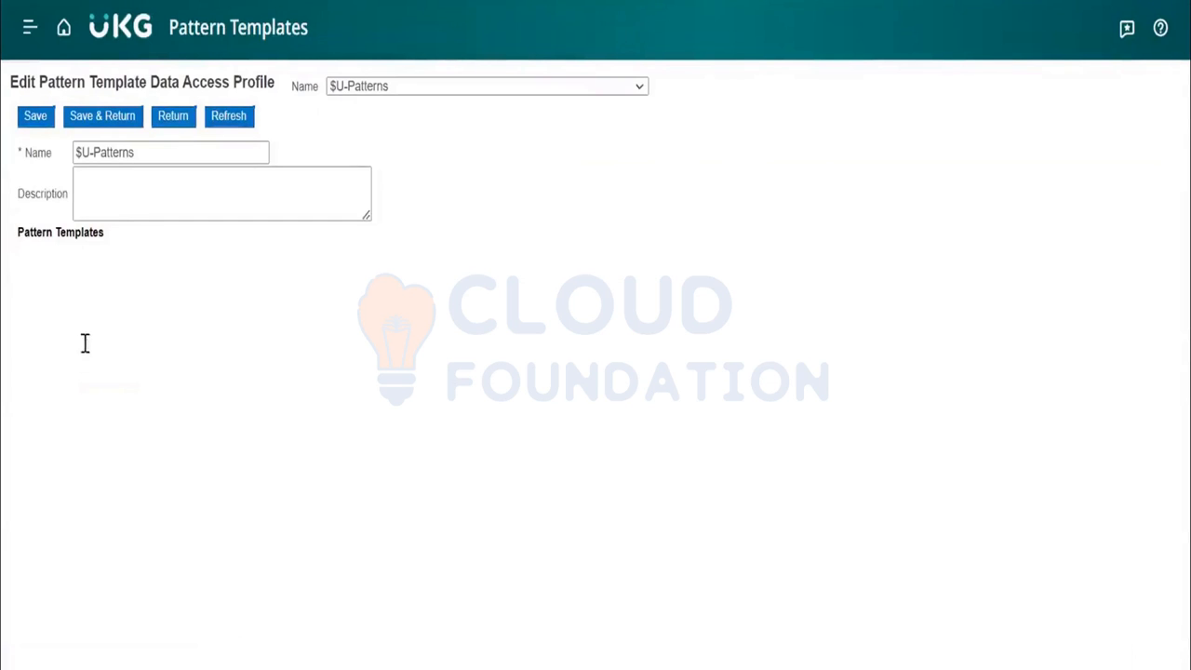
left_click_drag(210, 312, 210, 333)
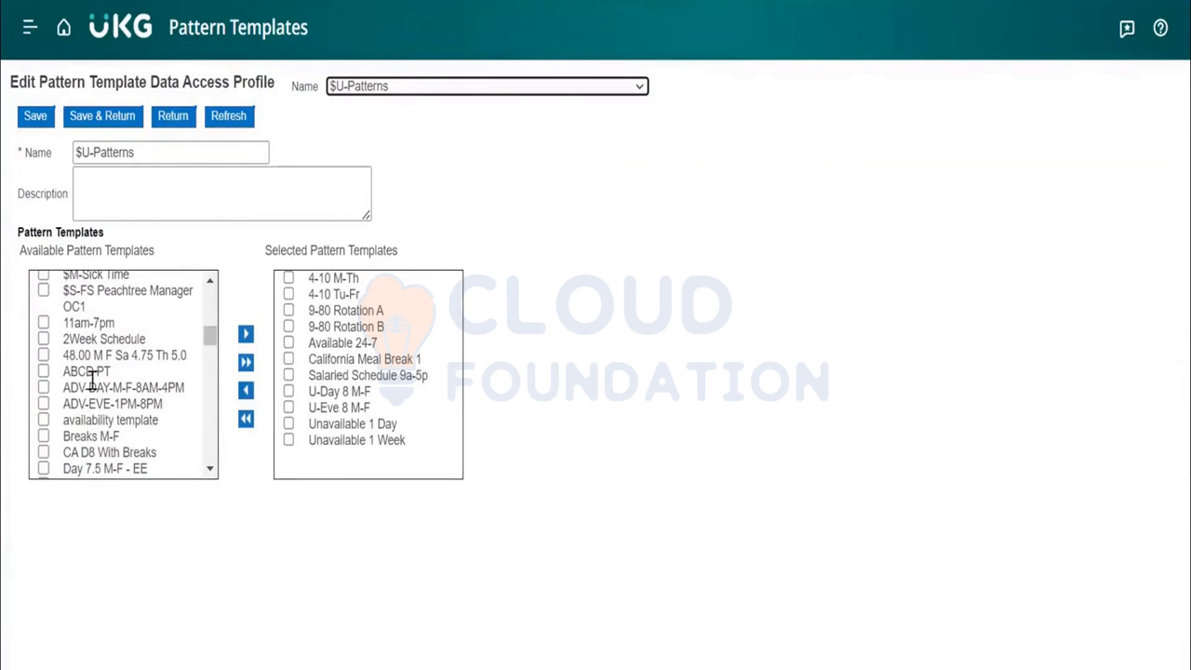
left_click(43, 371)
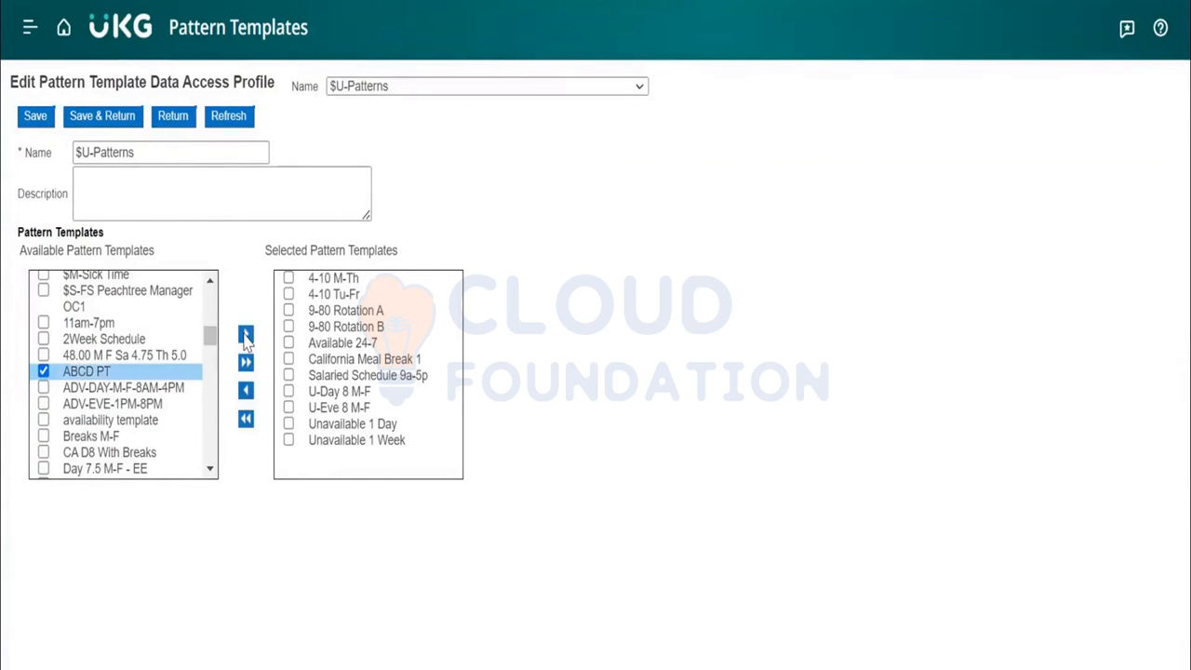
left_click(246, 337)
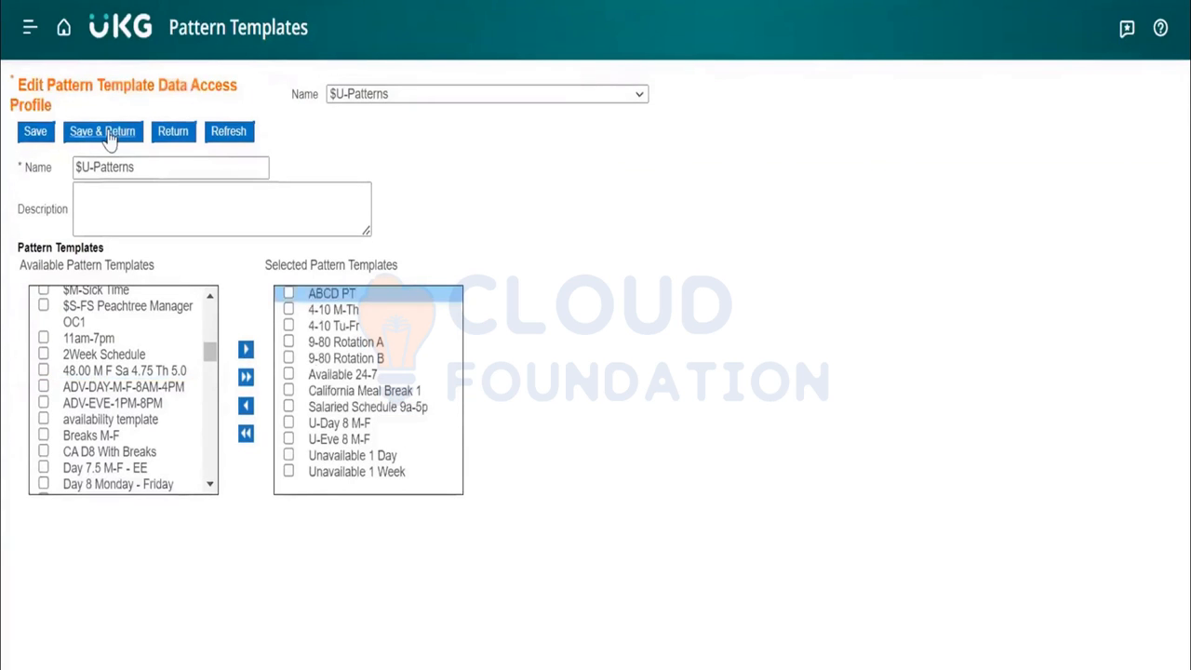
left_click(35, 134)
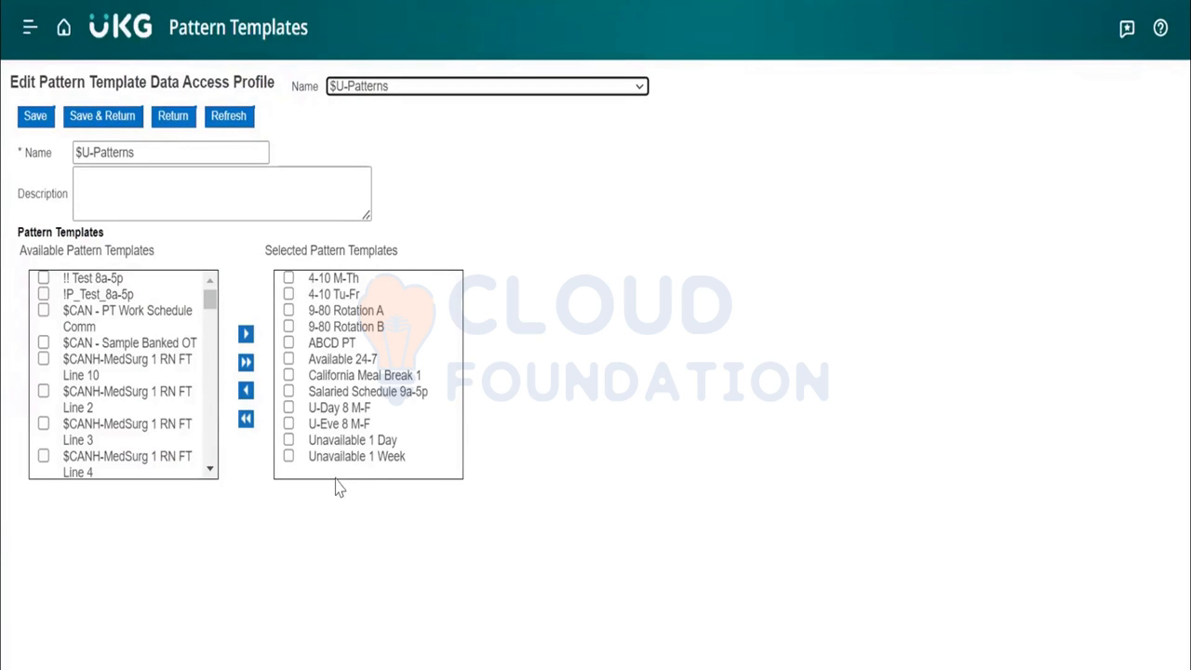
left_click_drag(372, 344, 308, 344)
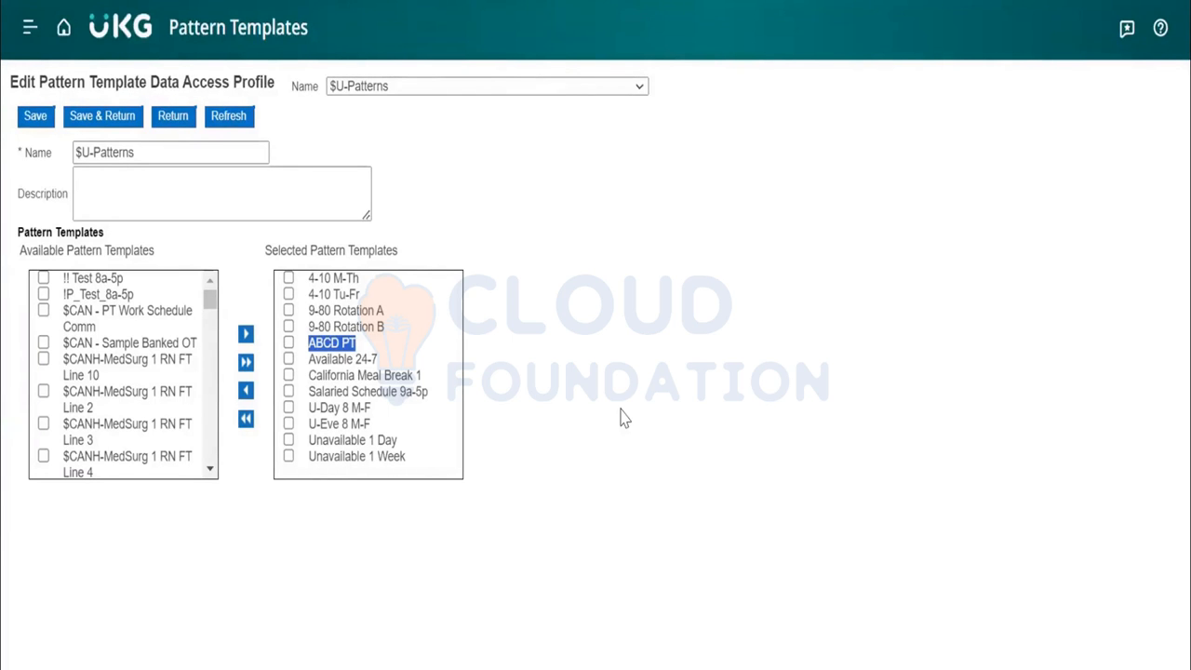
Return to the application setup and examine the configuration items under Accruals and Pay Policies
left_click(63, 28)
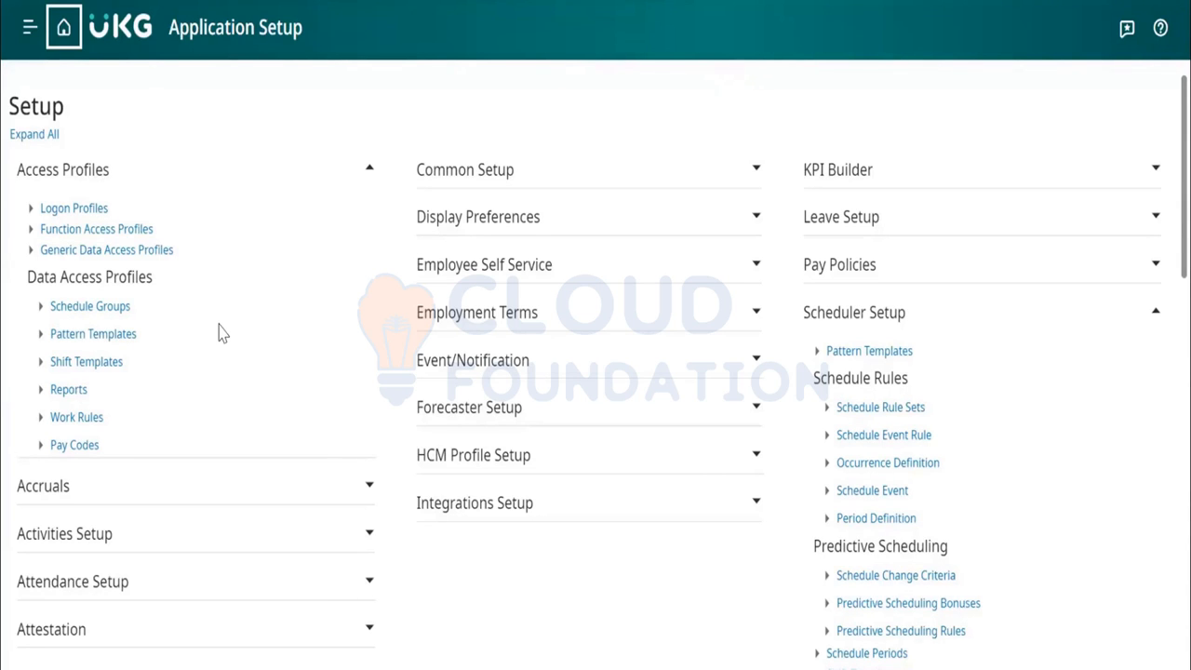
left_click(90, 492)
scroll(91, 490, "down", 2)
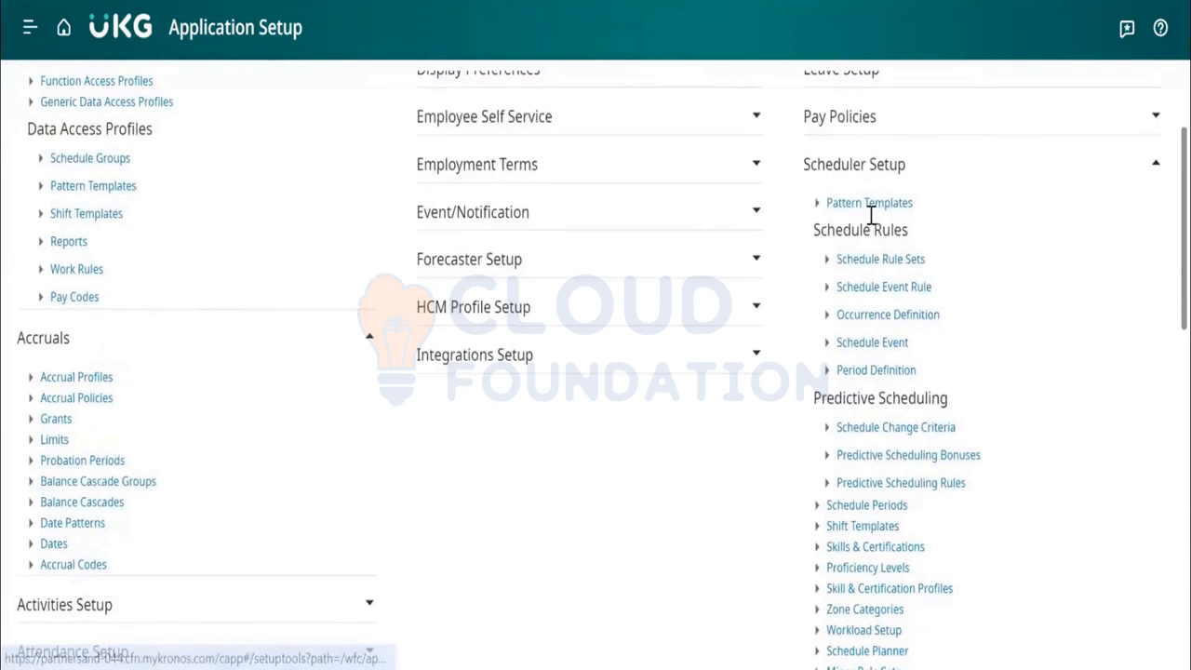
left_click(857, 166)
left_click(857, 135)
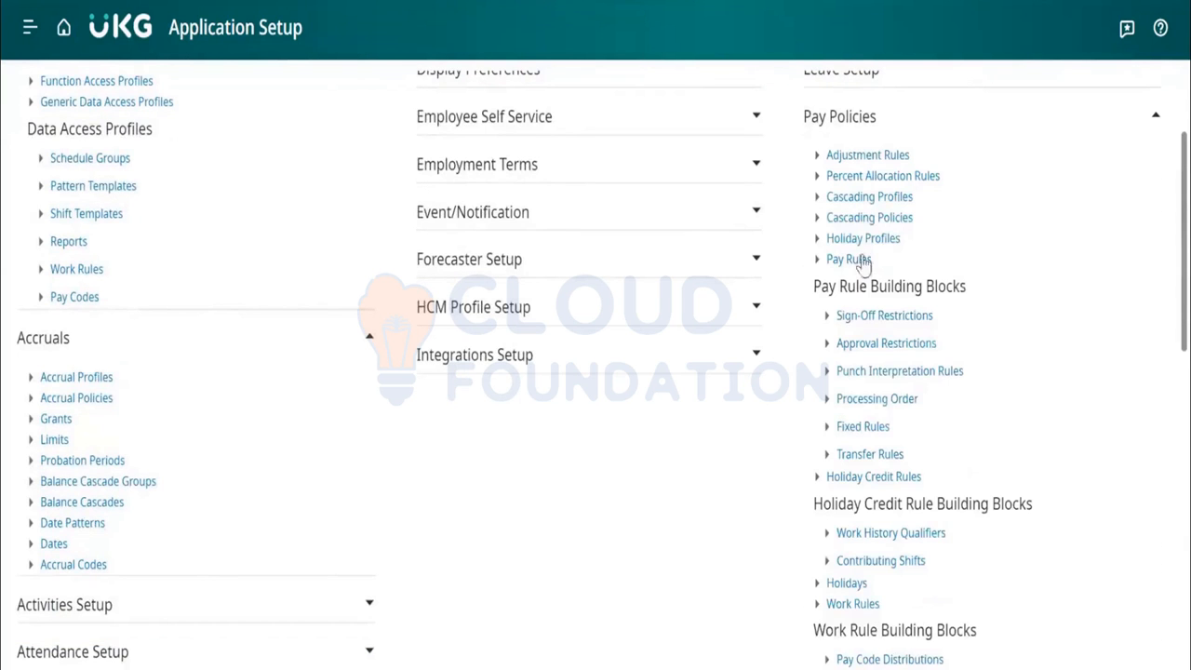
scroll(893, 474, "down", 1)
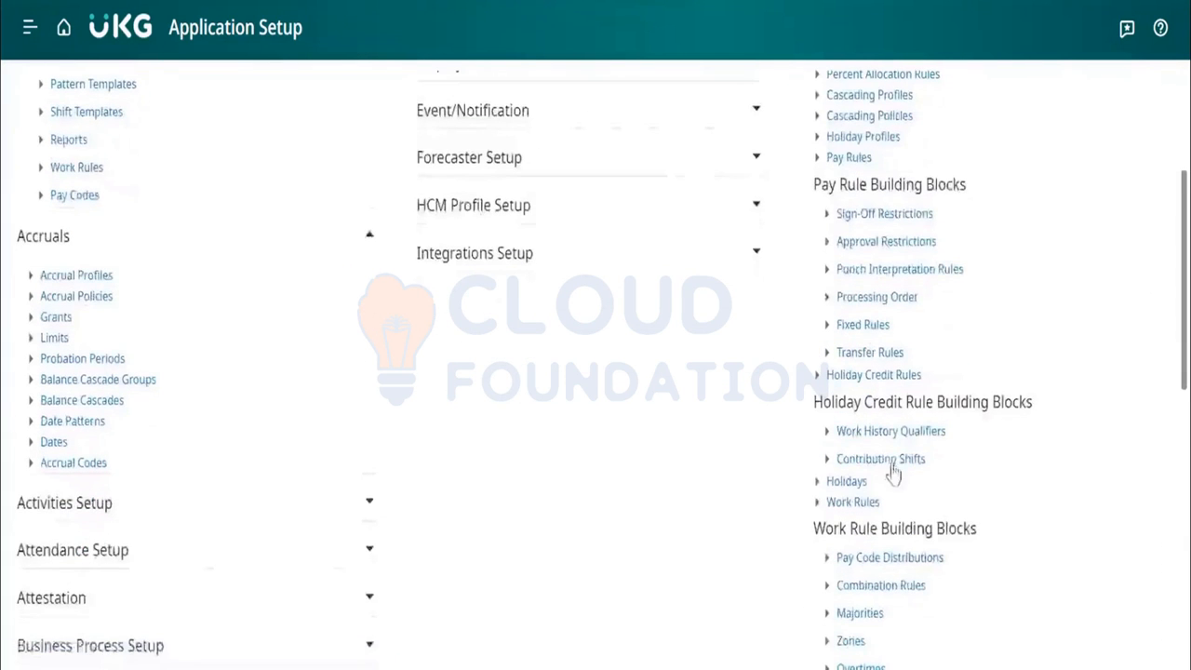
scroll(875, 513, "down", 1)
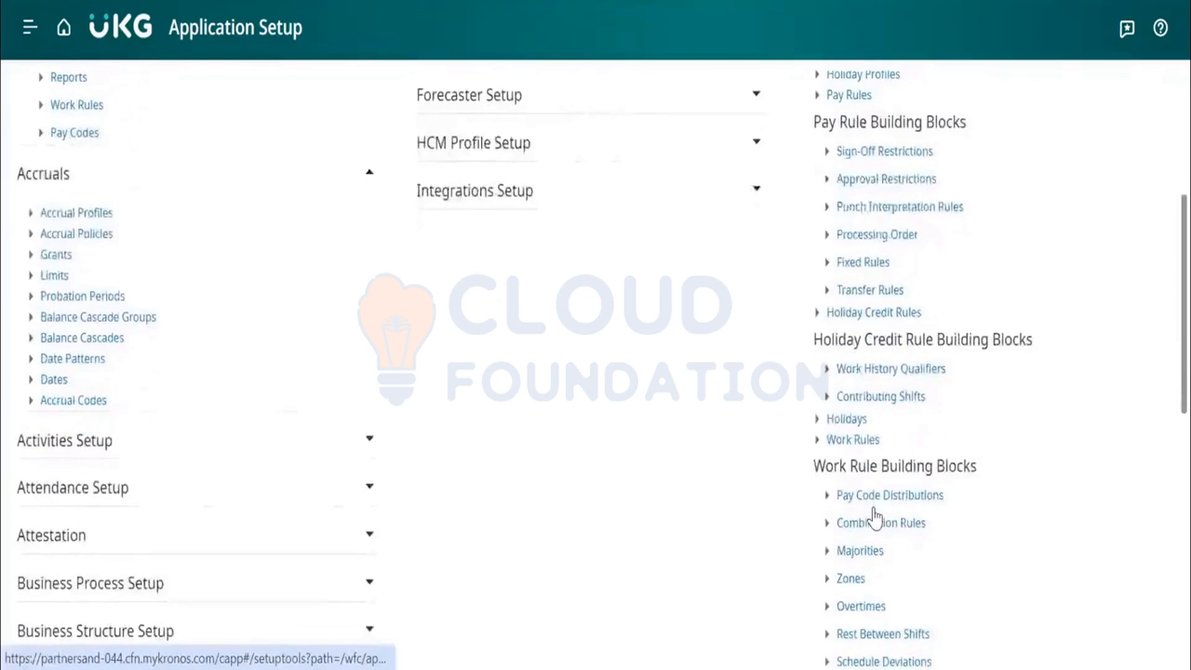
scroll(874, 514, "down", 1)
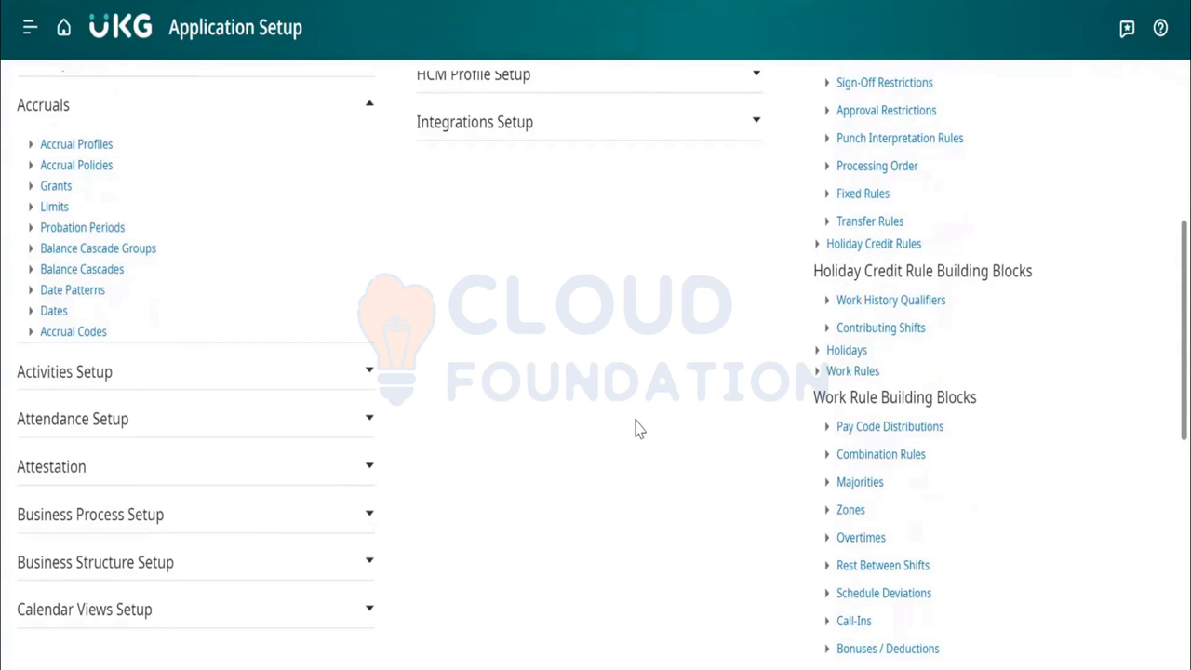
scroll(635, 428, "up", 4)
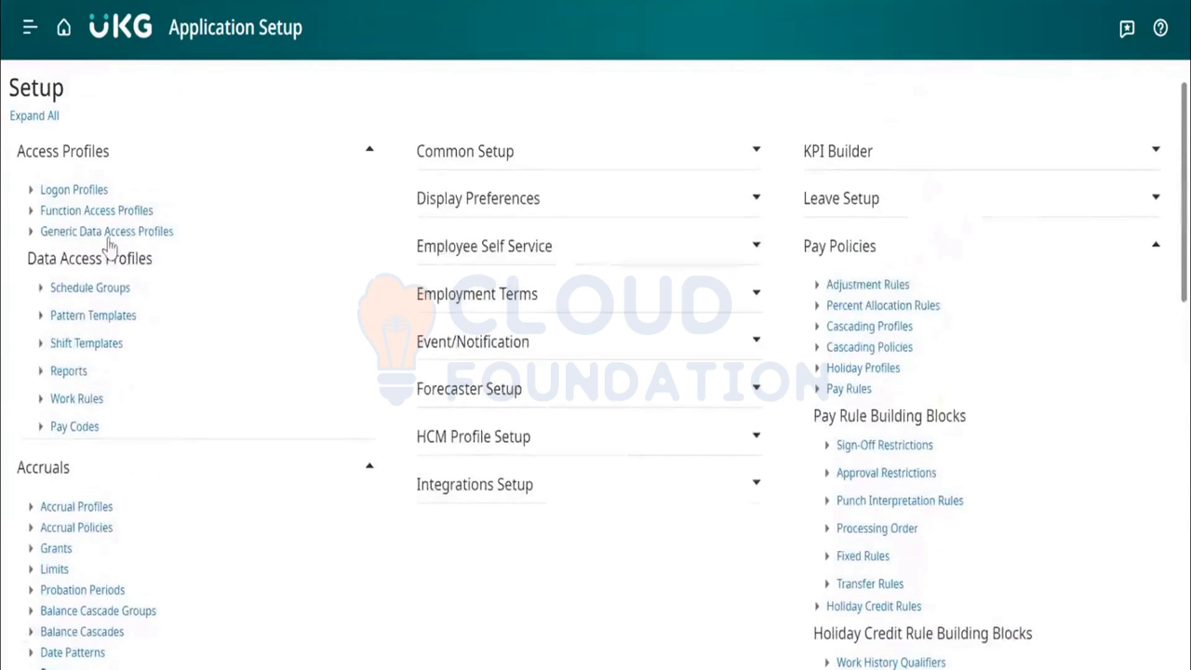
Open the Generic Data Access Profiles configuration under Access Profiles and start a new profile
left_click_drag(186, 237, 38, 238)
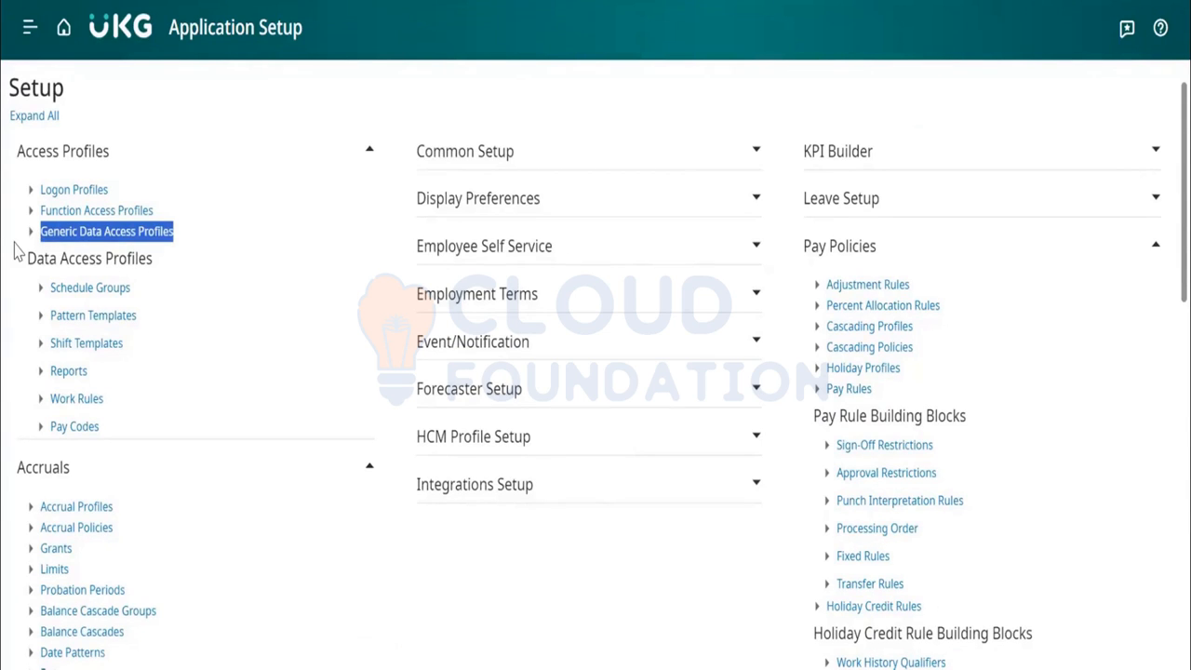
left_click(208, 243)
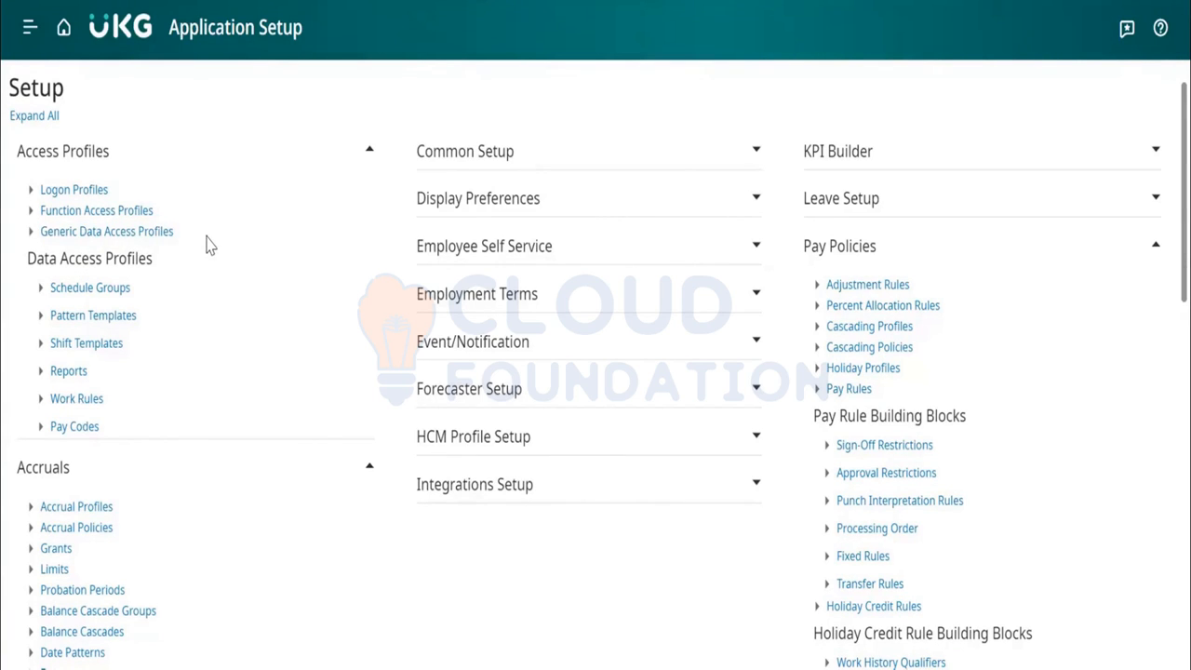
left_click(93, 233)
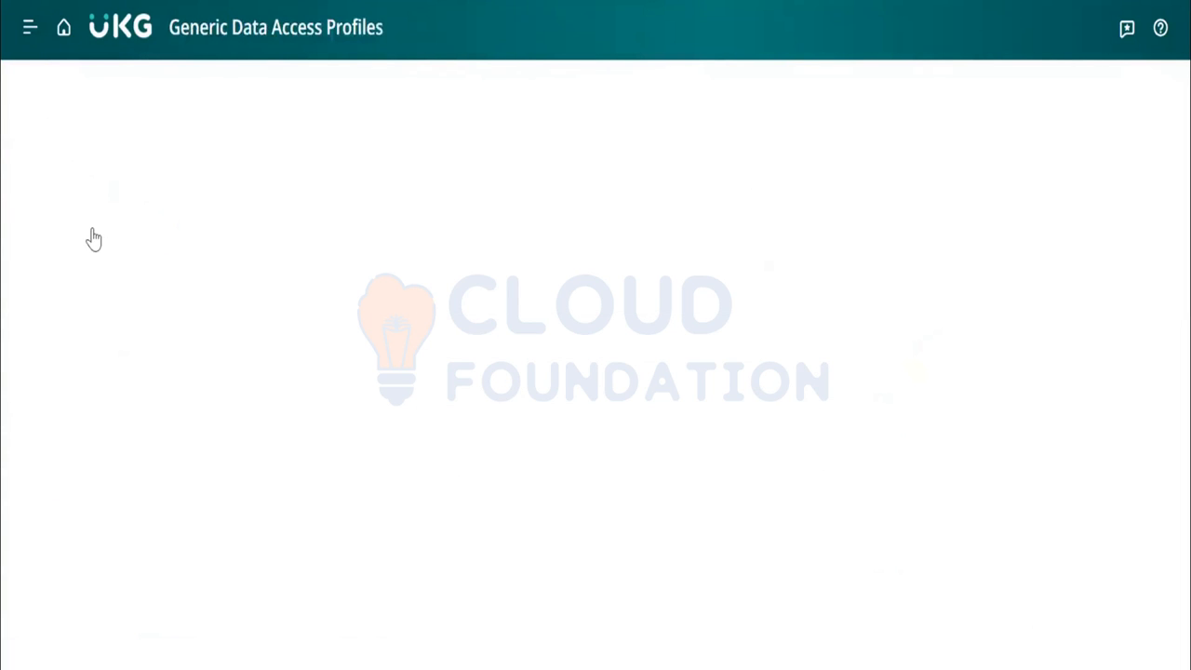
left_click(38, 117)
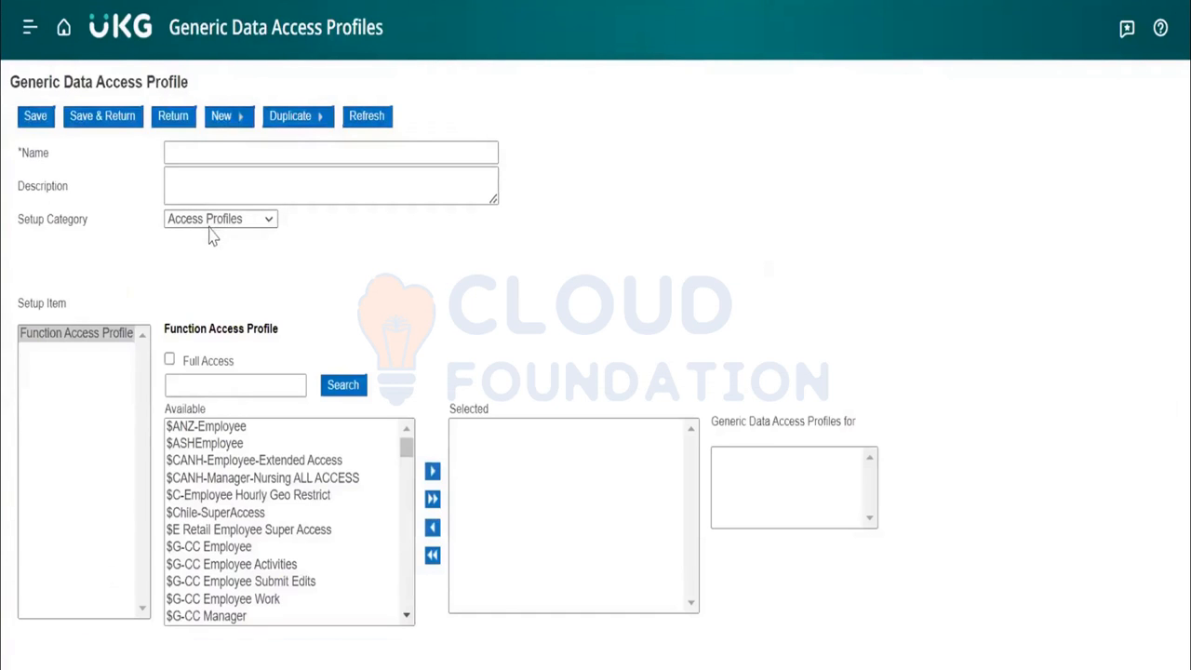
Under the Accruals category's Dates, add !AA Dec 1, !ACA CA PTO July 1 and !ACA January 1 to the selected items
left_click(236, 225)
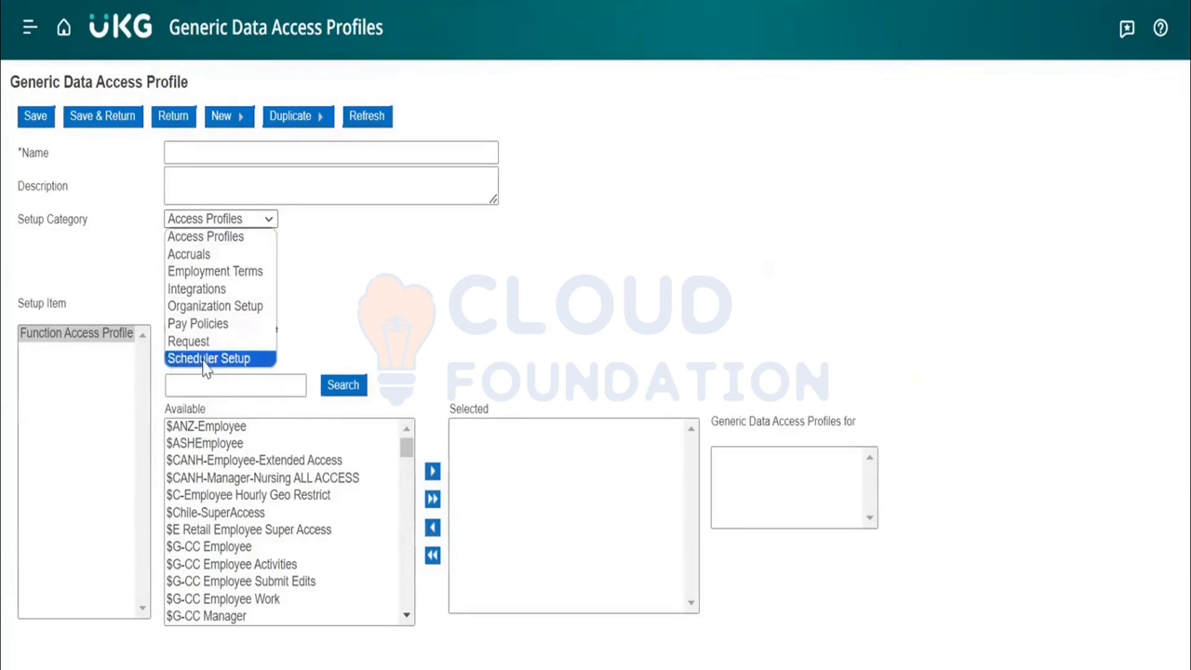
left_click(195, 256)
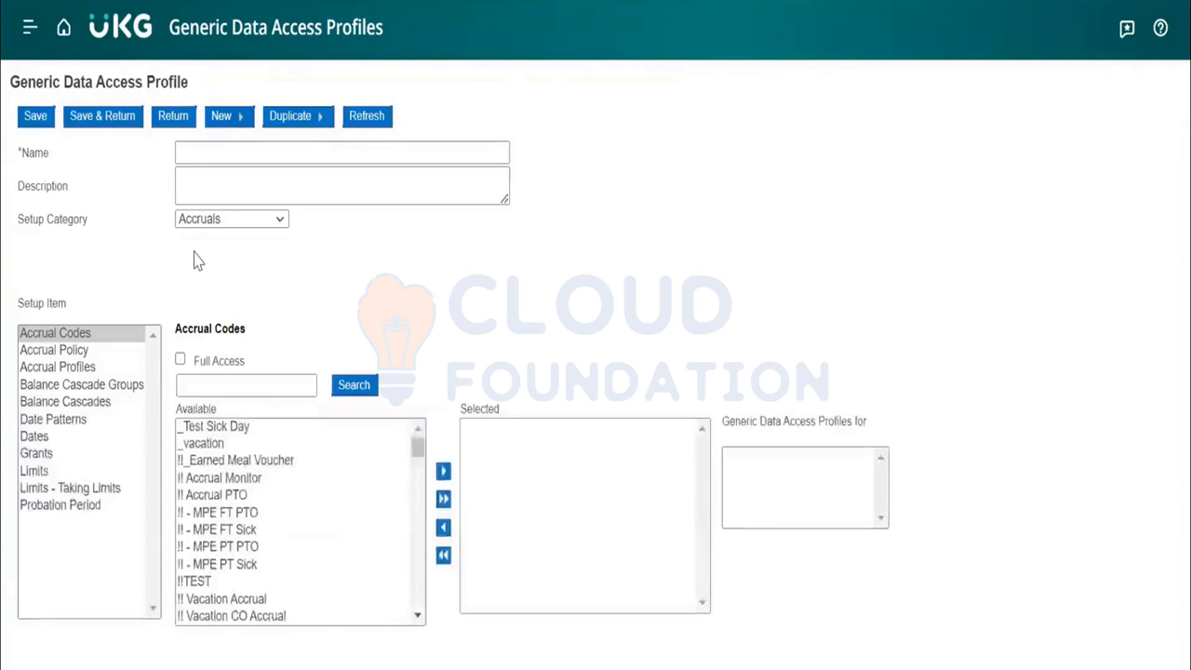
left_click(48, 436)
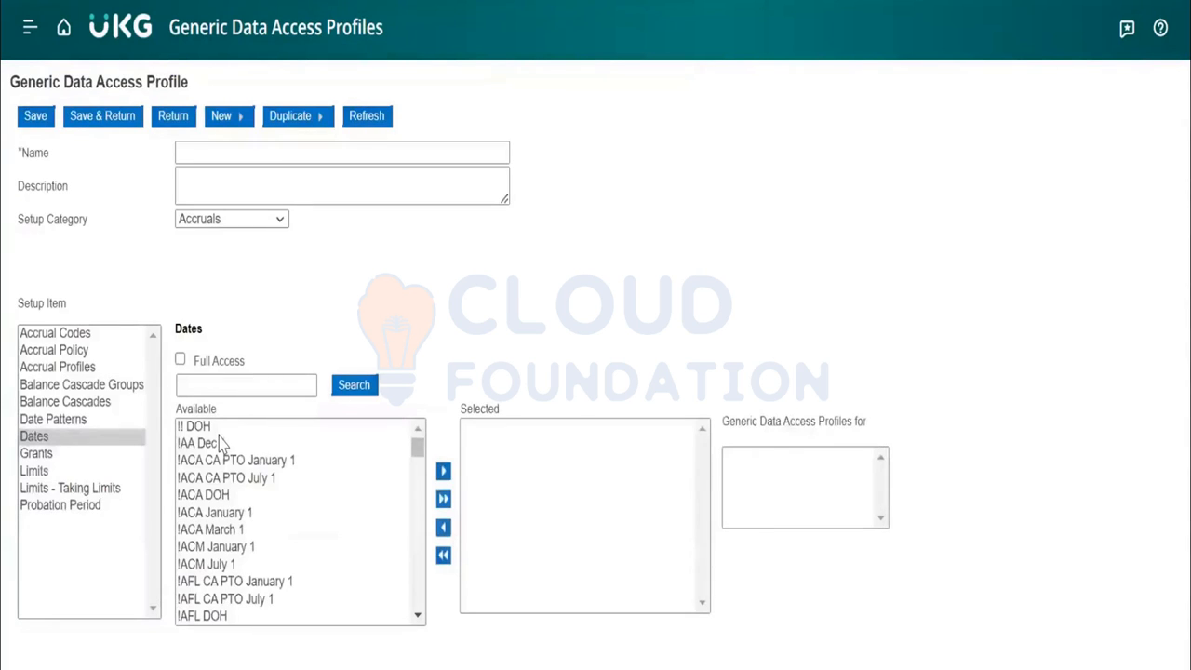
left_click(237, 444)
left_click(250, 478, "ctrl")
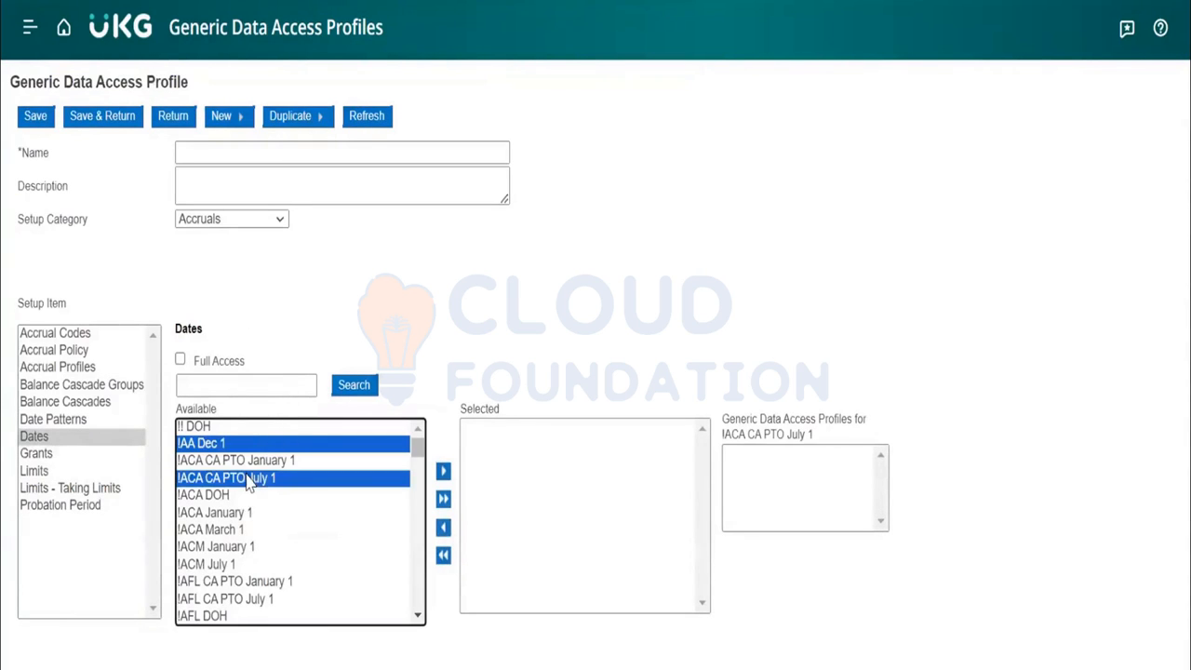
left_click(246, 513, "ctrl")
left_click(442, 471)
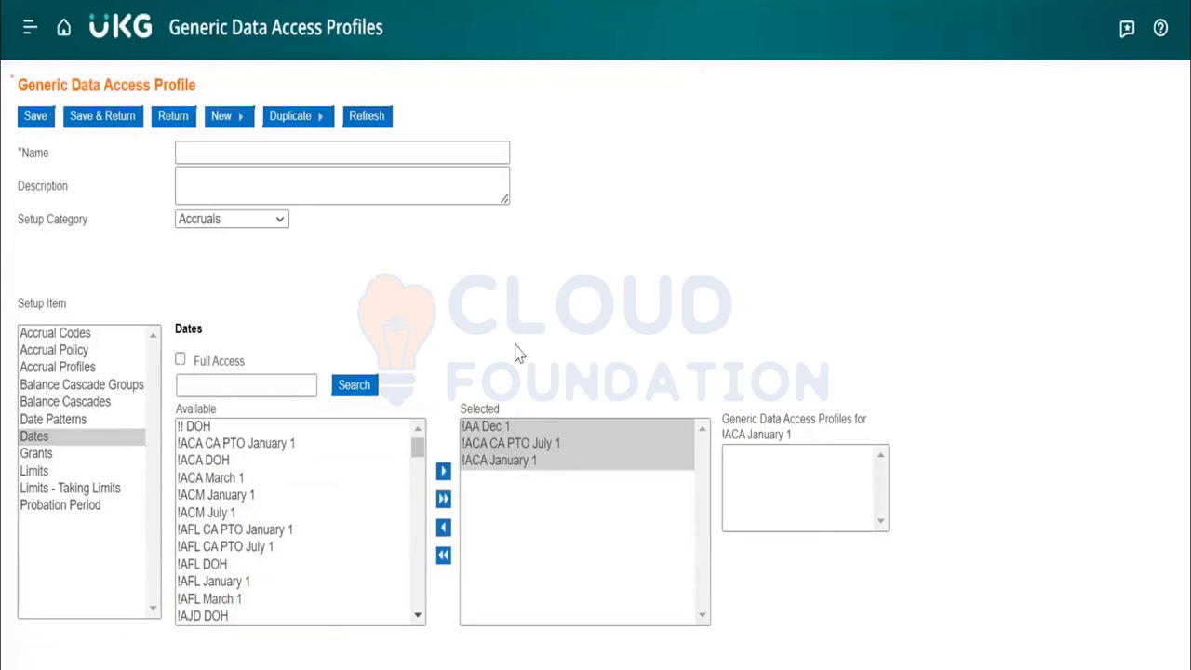
For the Limits setup item, add !!_CO_Earning Balance Limit, !!_Hired_July to December and !!!Jan 1st Carryover to the selected items
left_click(38, 471)
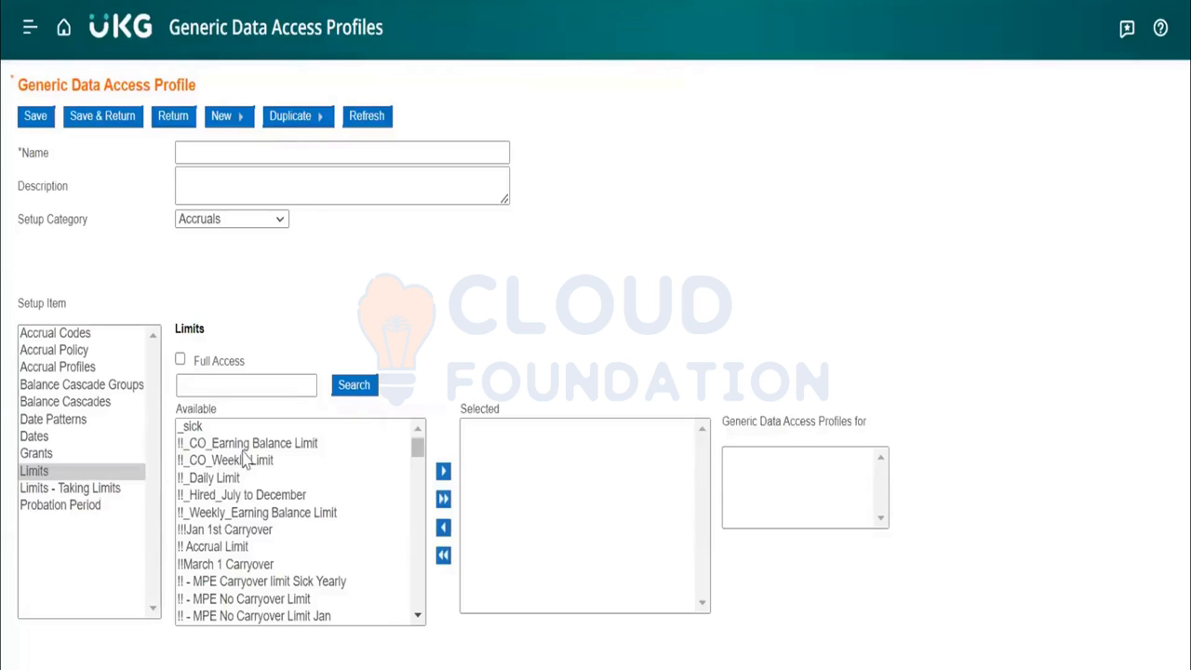
left_click(237, 496, "ctrl")
left_click(242, 530, "ctrl")
left_click(444, 472)
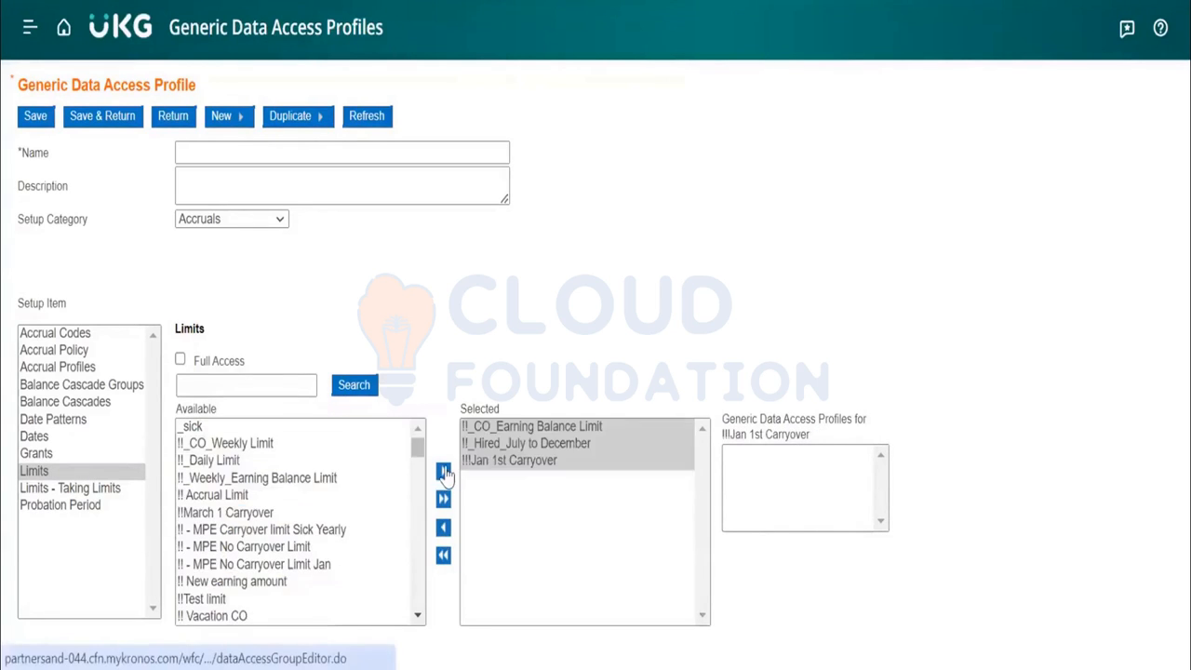
For Probation Period, add !ECG 60 day Probation Period, !JKJ PT PTO and !JPO3 GAH SC 90-Day Probation to the selected items
left_click(75, 505)
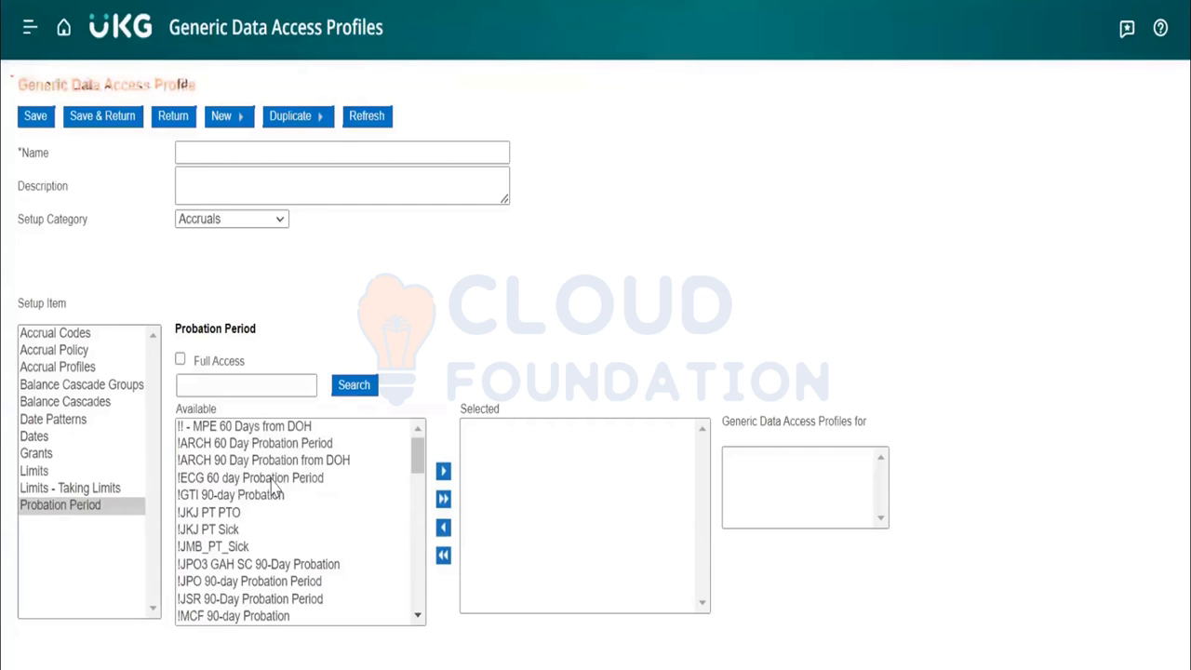
left_click(270, 477)
left_click(261, 512, "ctrl")
left_click(257, 564, "ctrl")
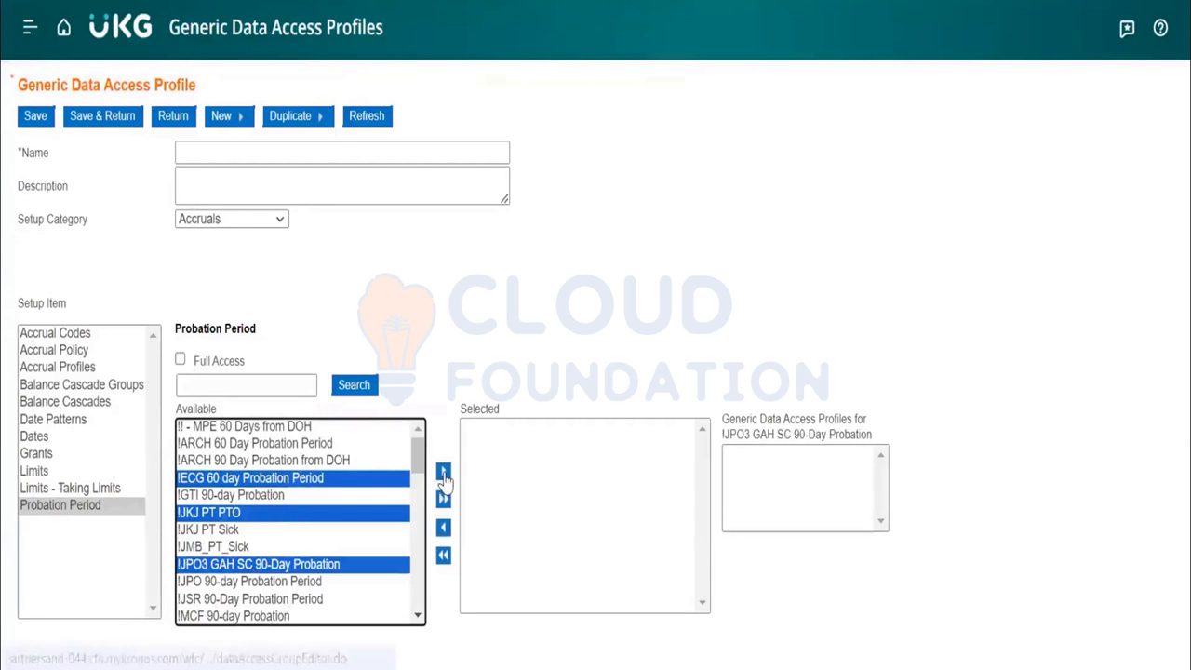
left_click(443, 471)
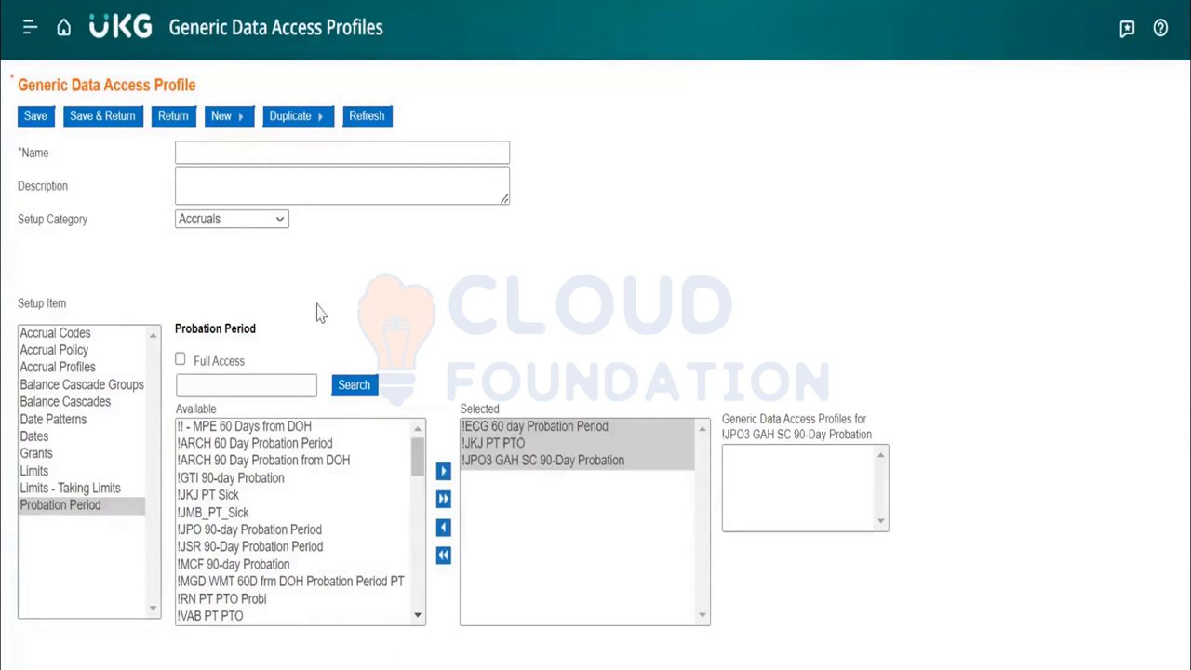
Under Pay Policies, grant the break rules !AAS GAH SC, !ACA GAH SC, !AFL GAH CA and !AJD GAH CA Employee Break
left_click(247, 224)
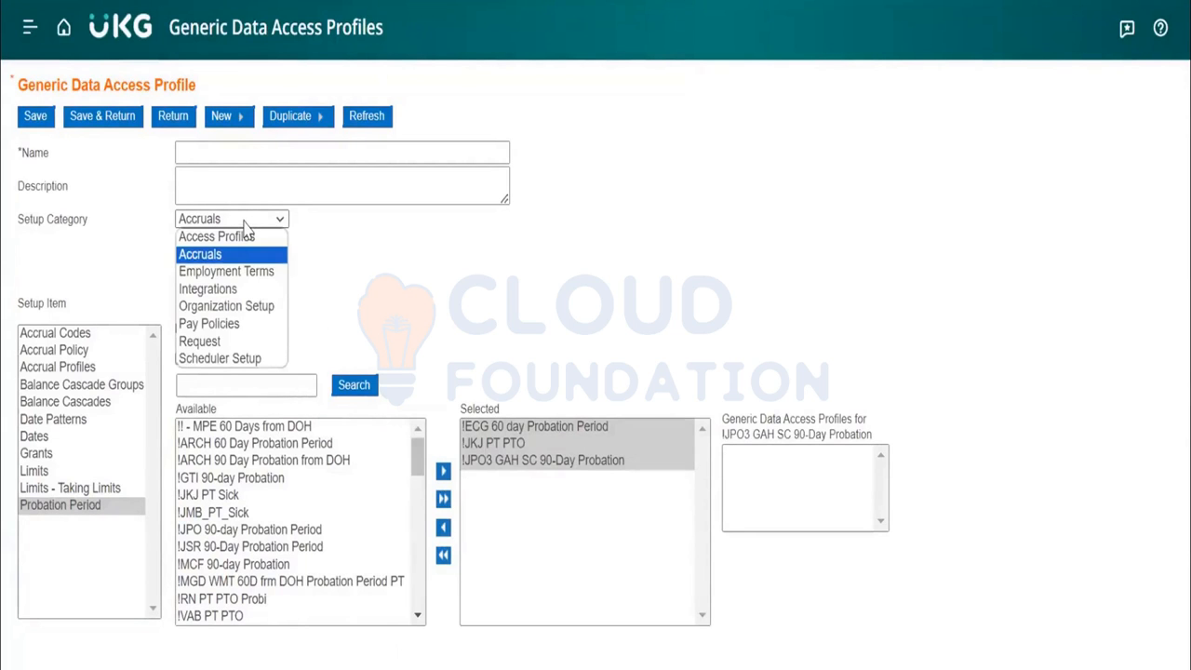
left_click(224, 328)
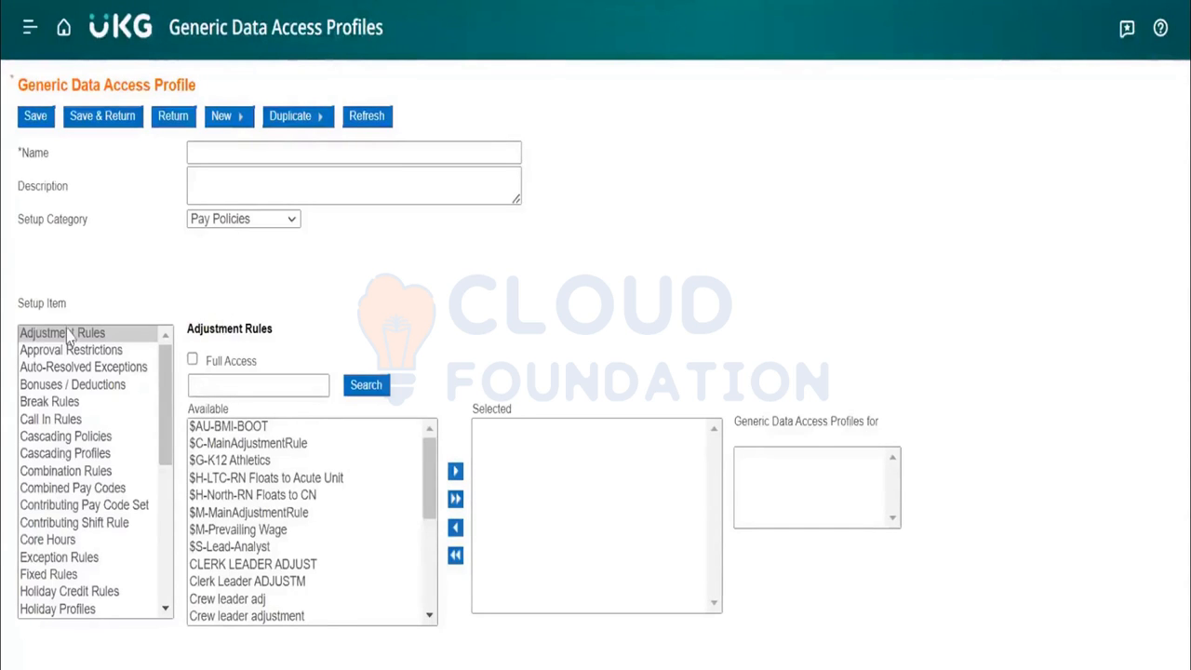
left_click(62, 401)
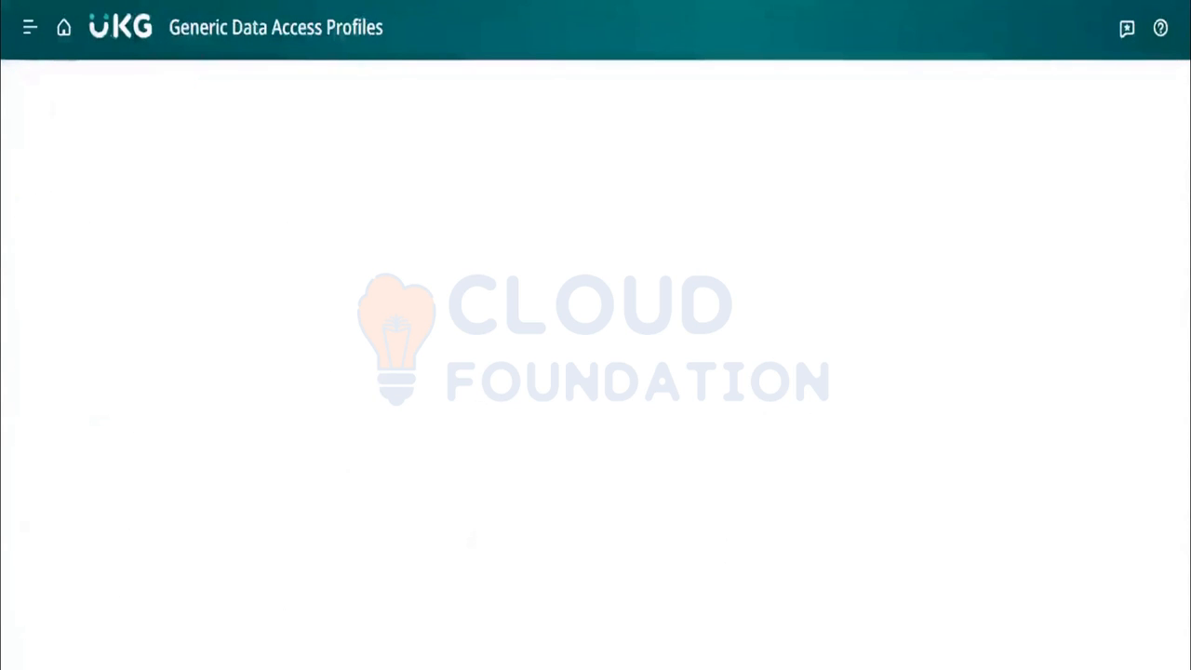
left_click(296, 445)
left_click(296, 460)
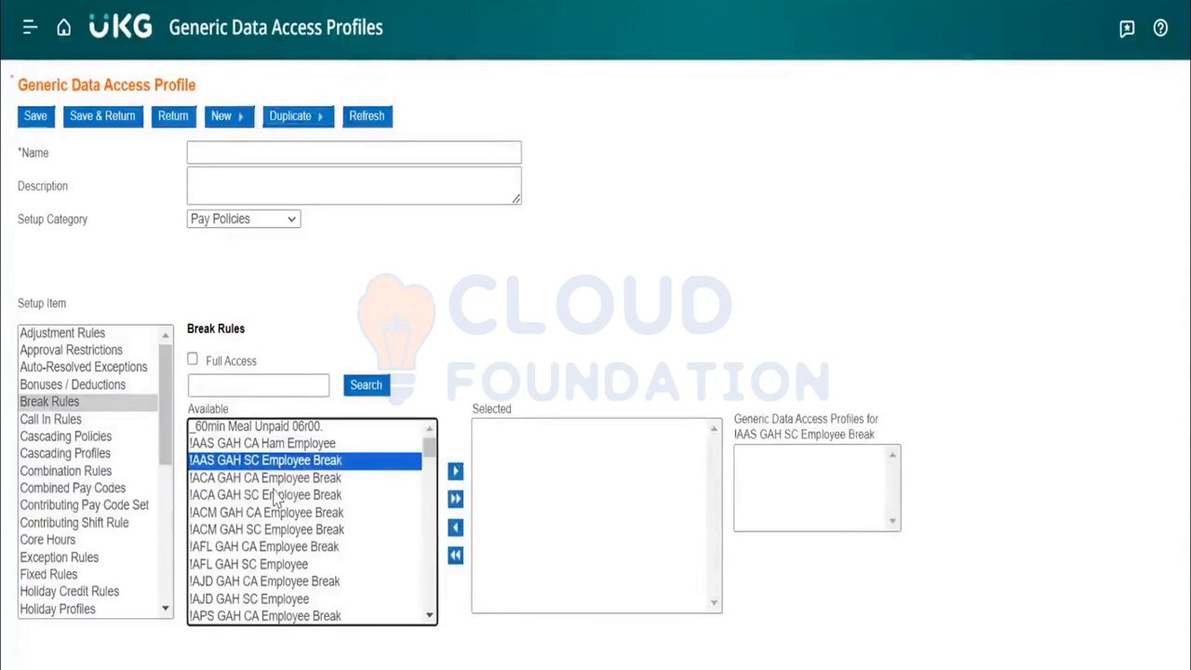
left_click(276, 494, "ctrl")
left_click(273, 547, "ctrl")
left_click(273, 581, "ctrl")
left_click(454, 471)
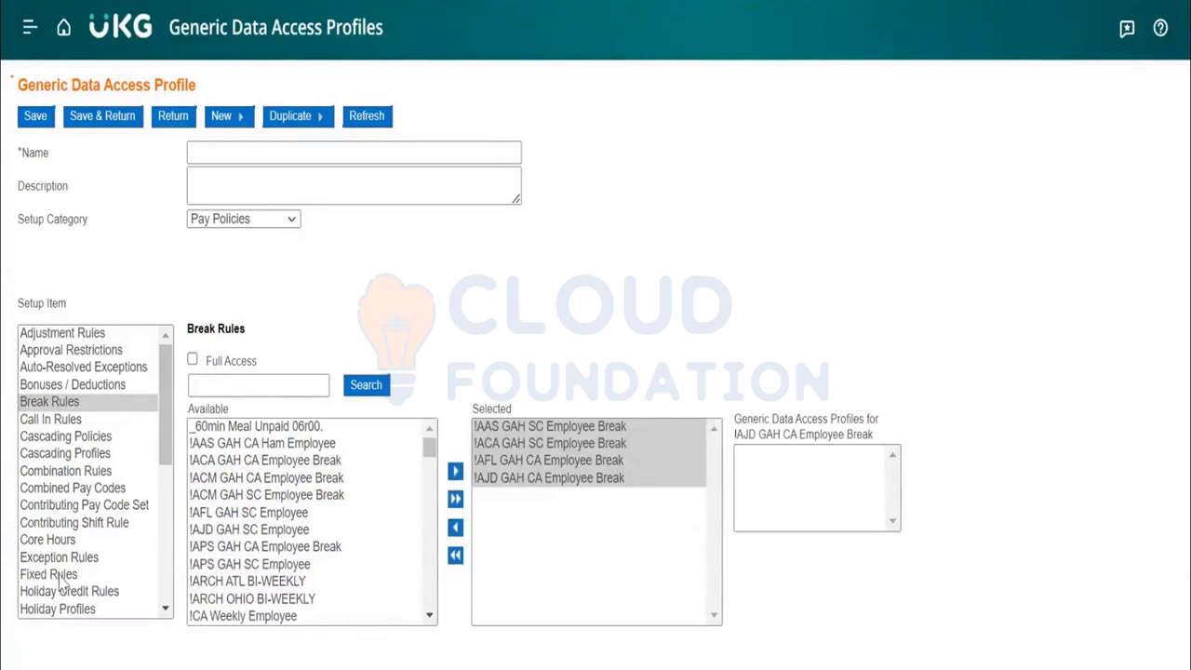
For Holiday Profiles, add !JKJ FT Holiday Profile, !JMB FT Holiday Profile and !MGD Holiday Profiles FT to the selected items
left_click(59, 606)
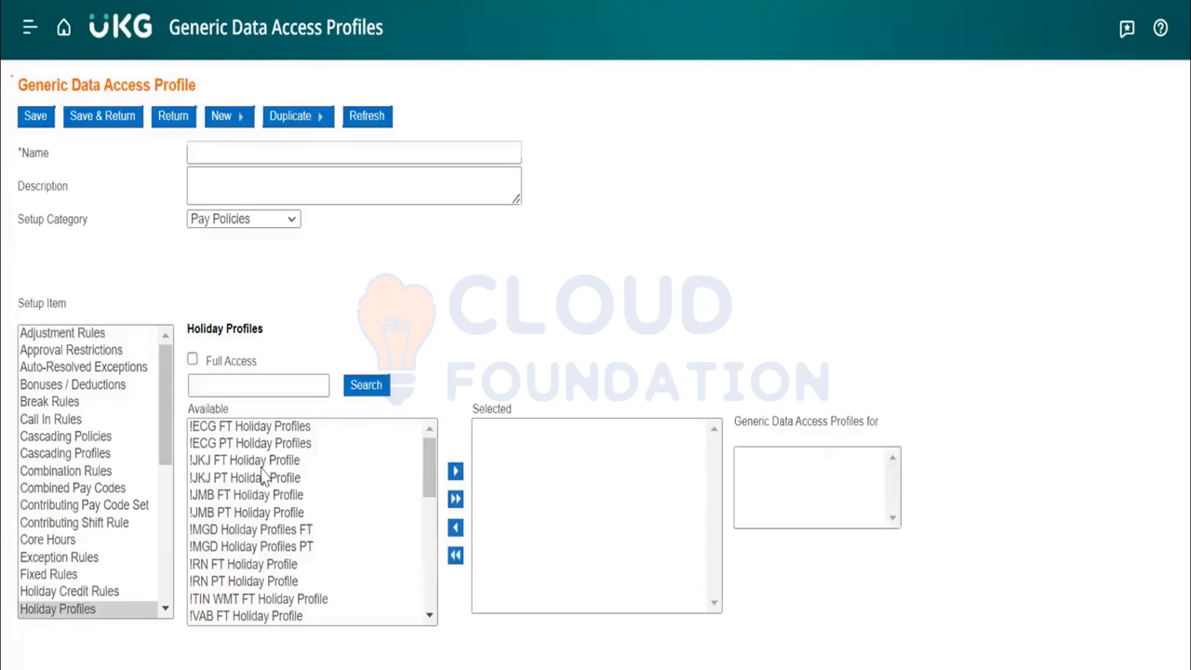
left_click(270, 461)
left_click(265, 494, "ctrl")
left_click(265, 528, "ctrl")
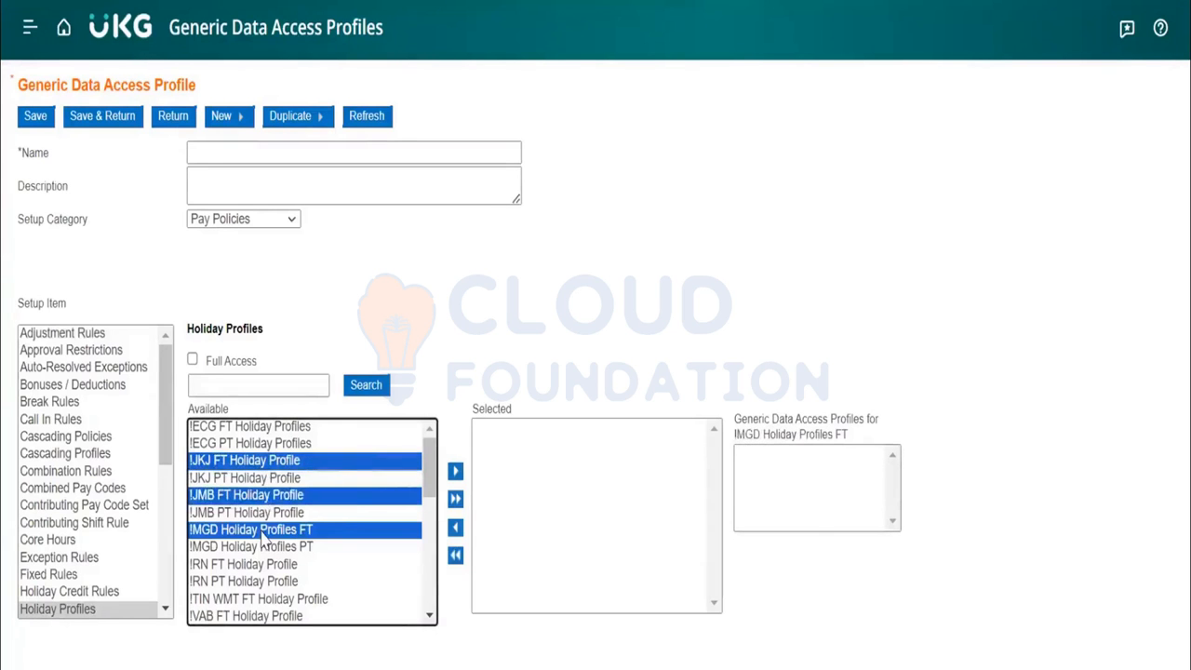
left_click(454, 472)
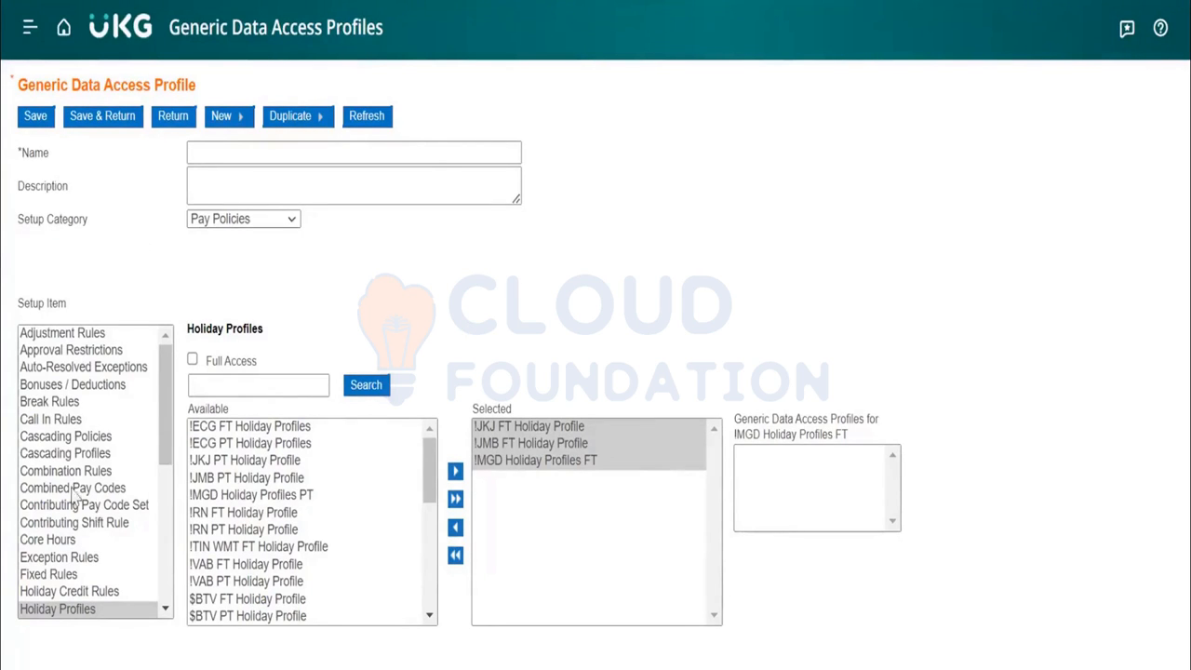
Review the items selected for Break Rules under Pay Policies and for Dates and Limits under Accruals
left_click(58, 405)
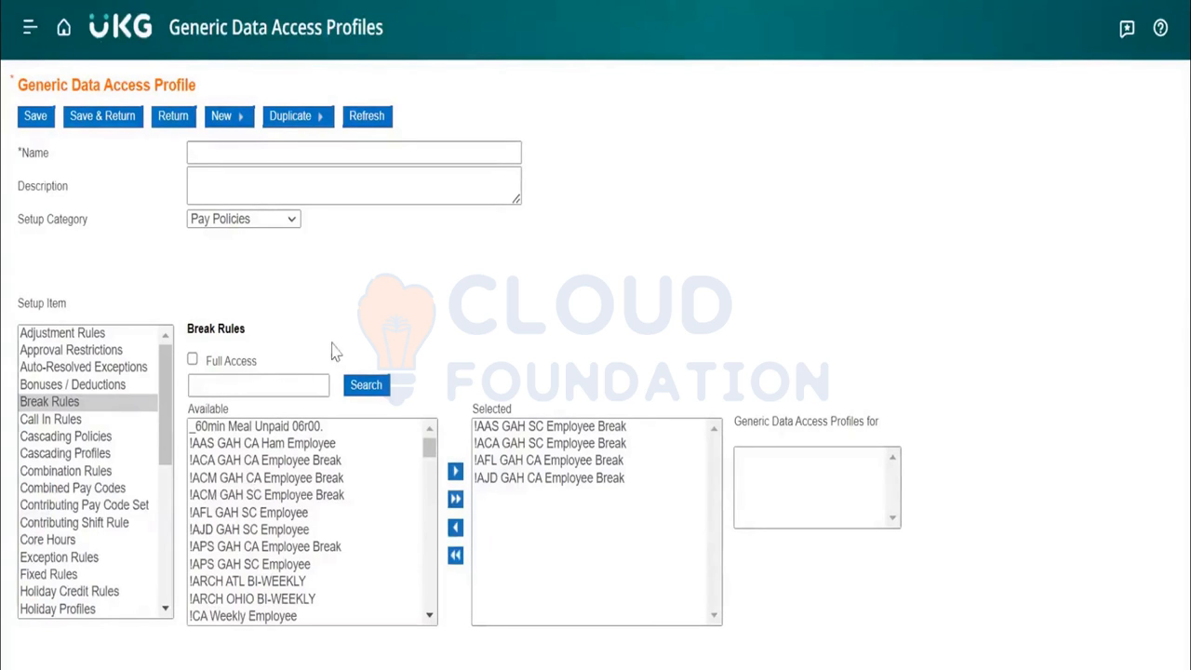
left_click(227, 221)
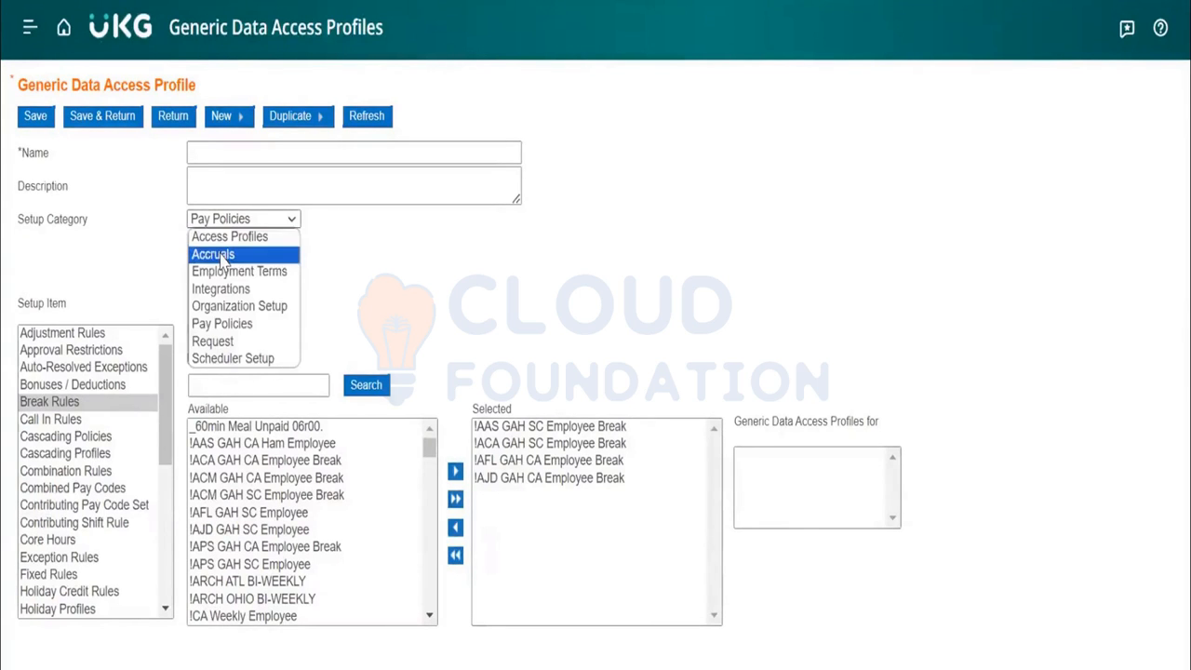
left_click(223, 256)
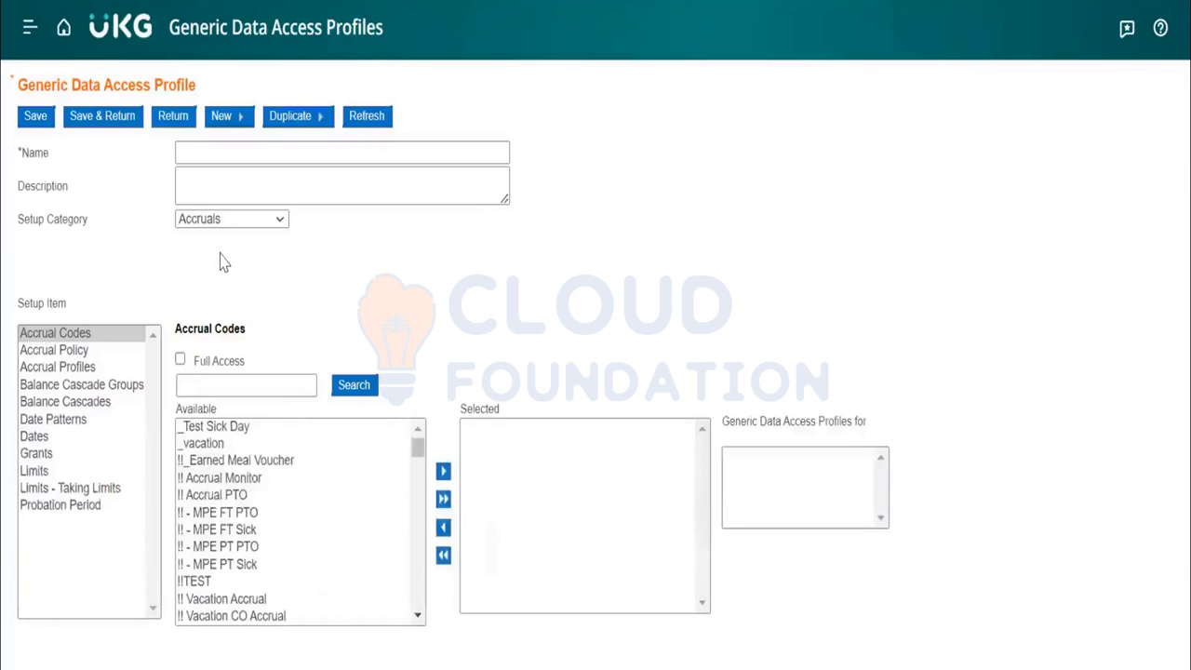
left_click(44, 438)
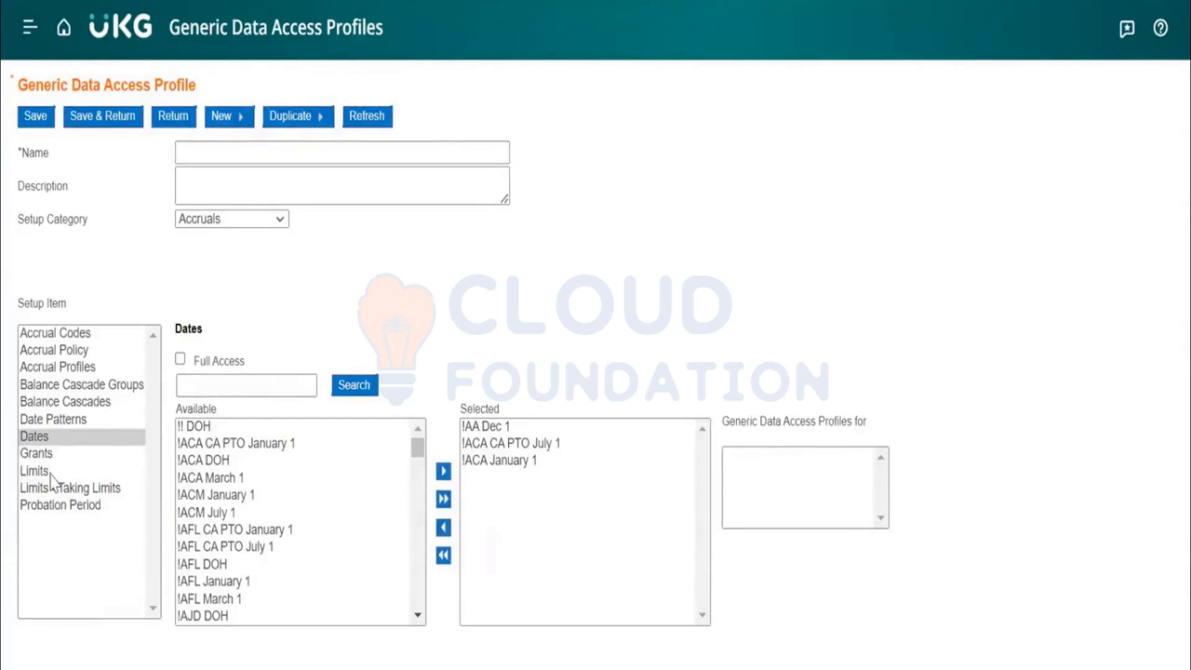
left_click(53, 473)
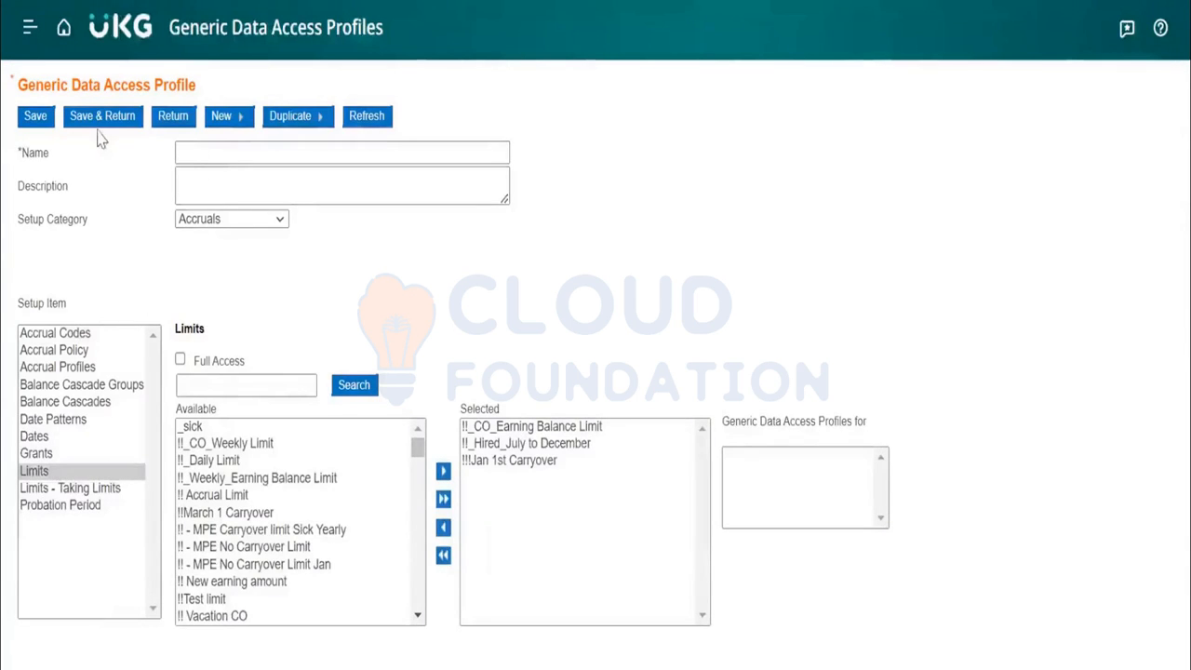
Name the profile ABCD and add !!_Pay Rule Q2 to the selected Pay Rules under the Pay Policies category
left_click(234, 155)
type("ABCD")
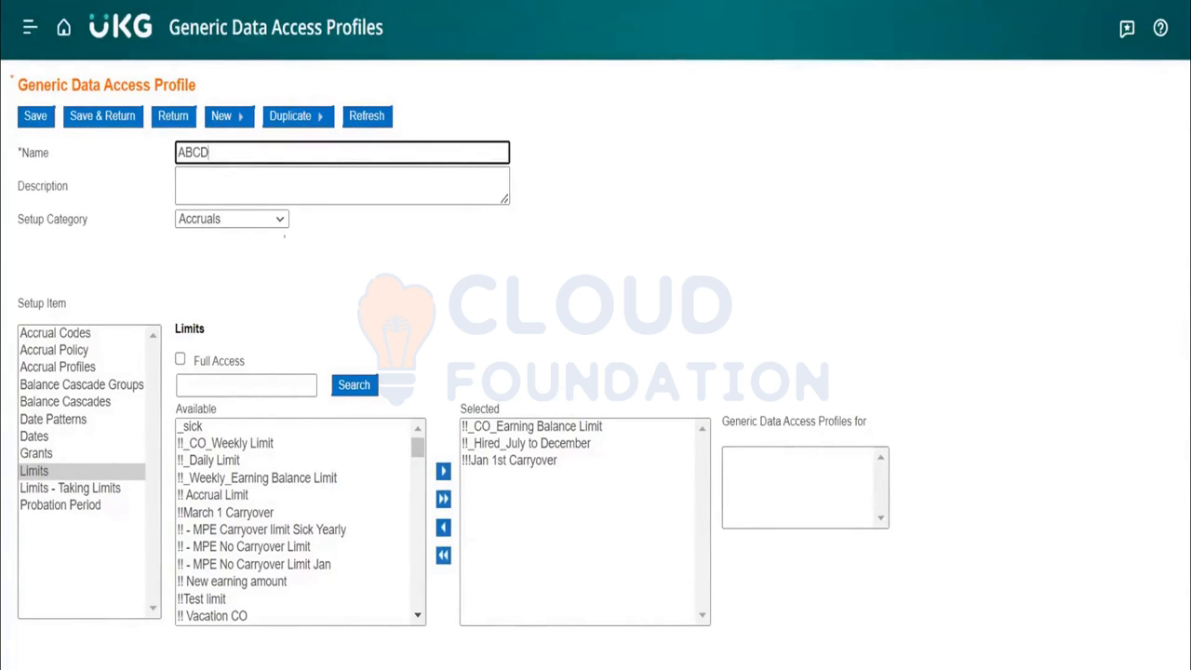
left_click(279, 219)
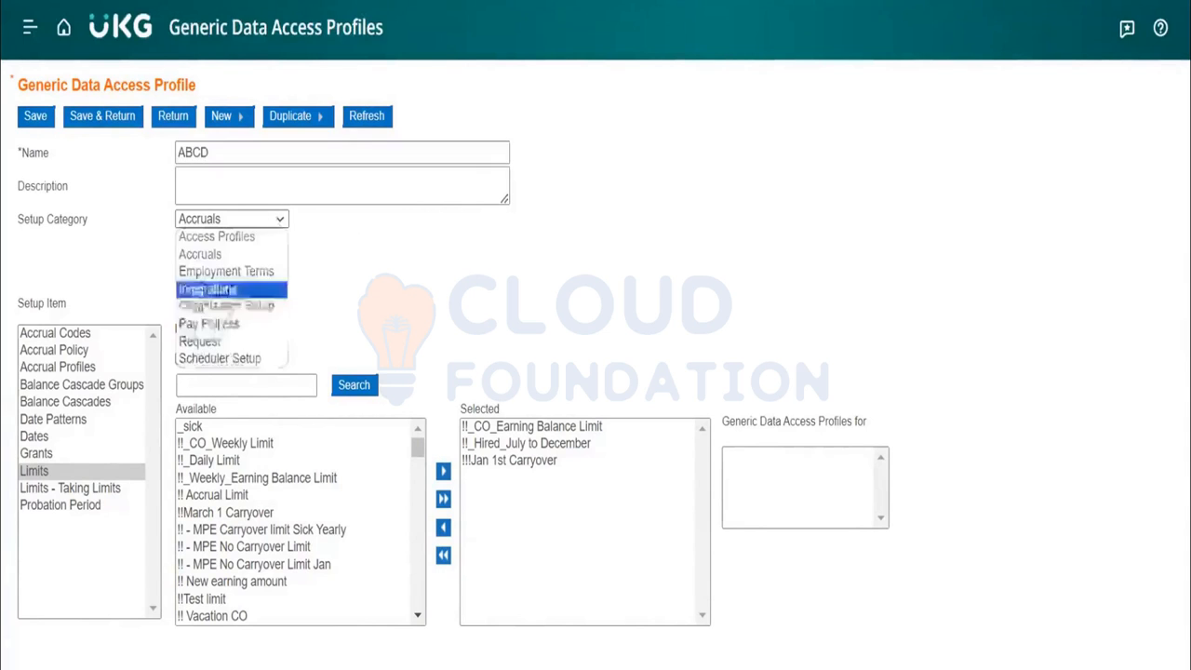
left_click(216, 323)
scroll(62, 420, "down", 4)
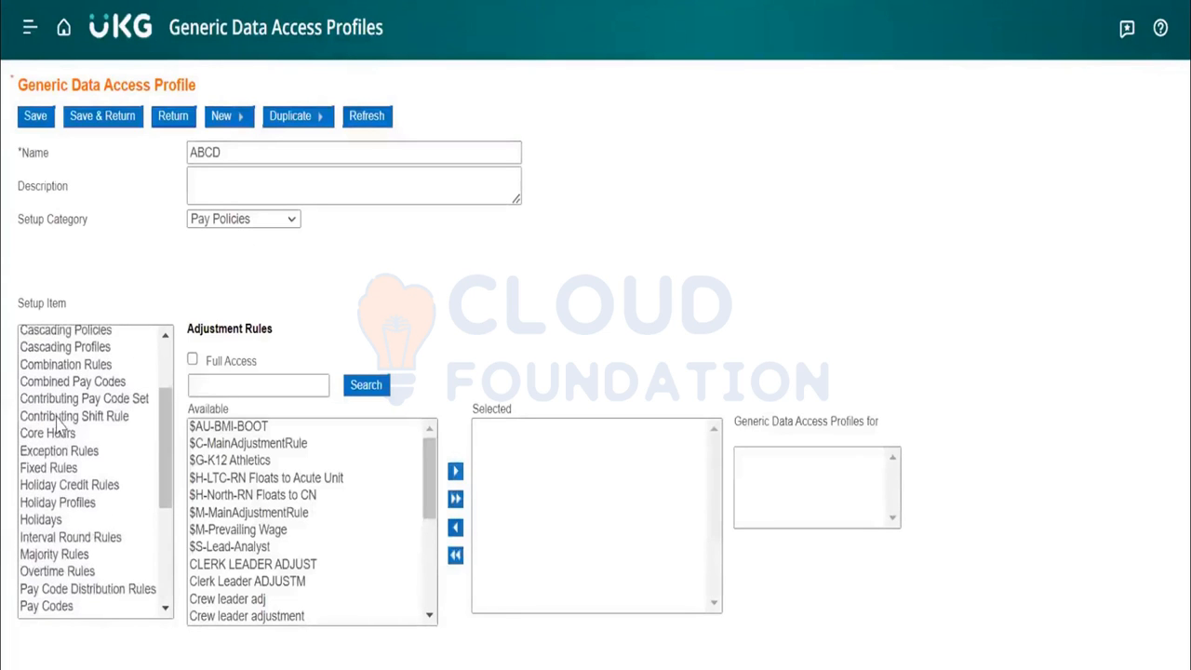
scroll(58, 423, "down", 3)
left_click(48, 573)
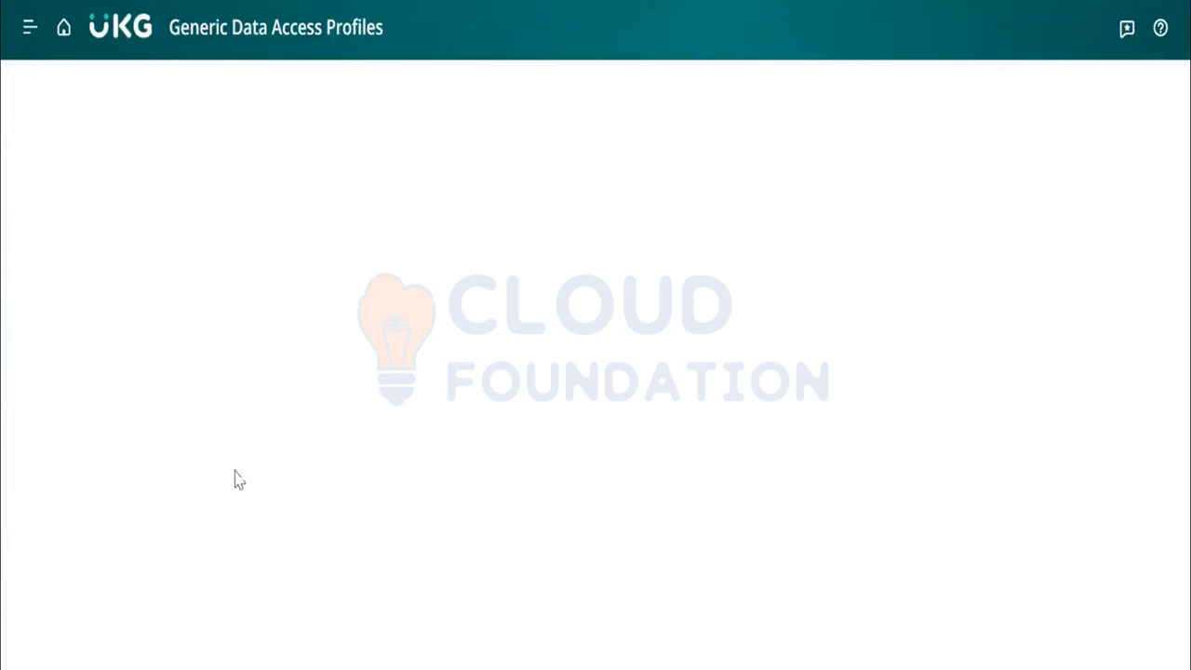
left_click(238, 478)
left_click(455, 471)
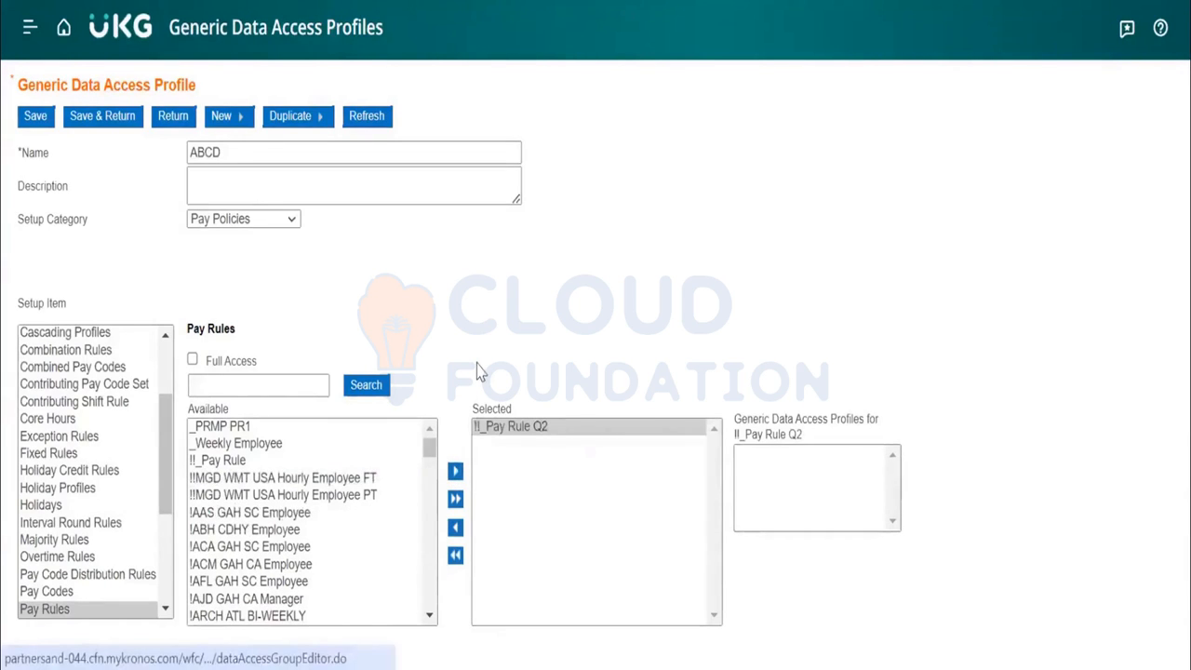
Leave the new generic data access profile without saving it and return to the application setup
left_click(201, 154)
double_click(201, 154)
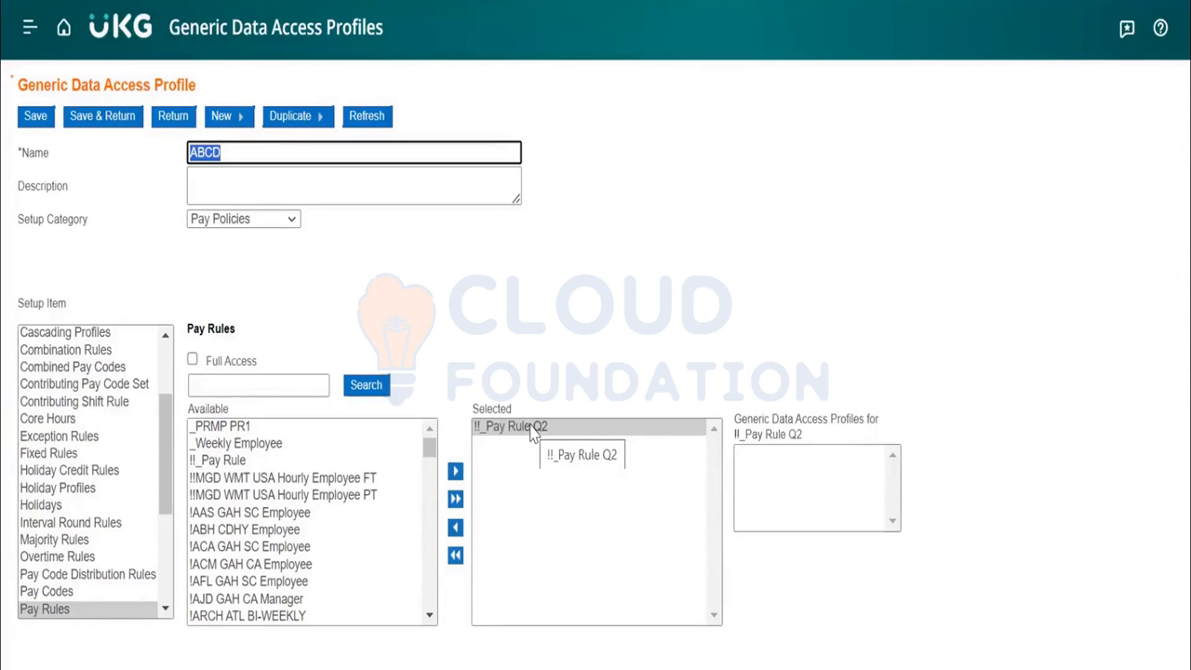
left_click(64, 32)
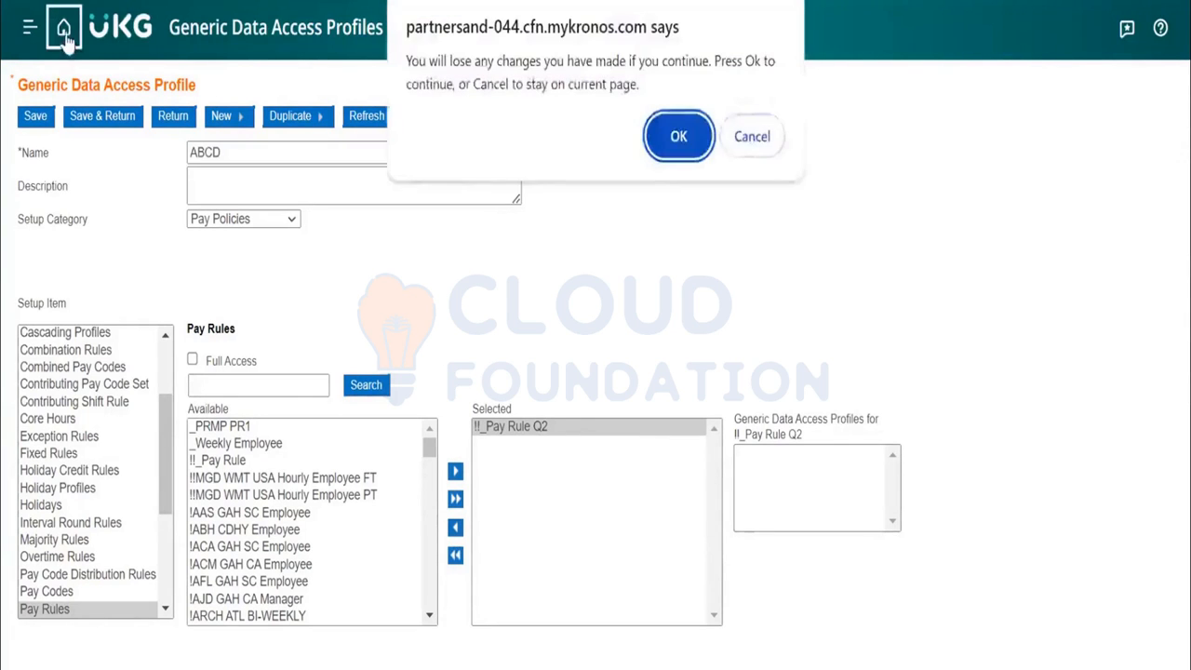
left_click(678, 138)
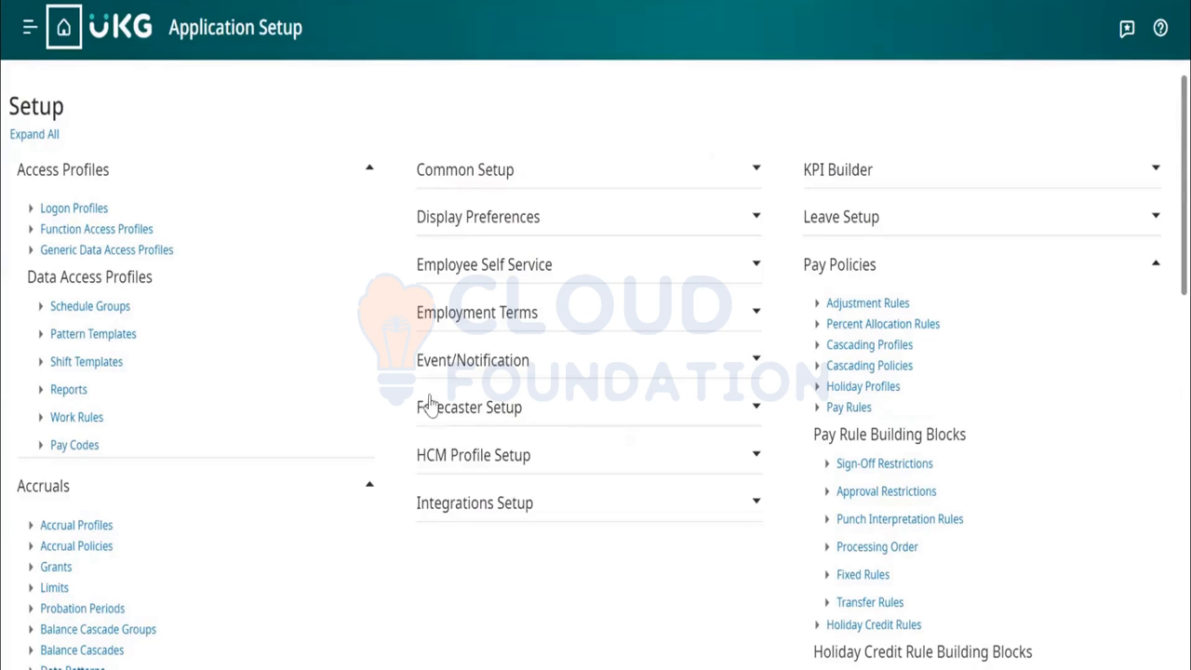
Collapse the Accruals section of the application setup and look over the remaining setup categories
left_click(348, 499)
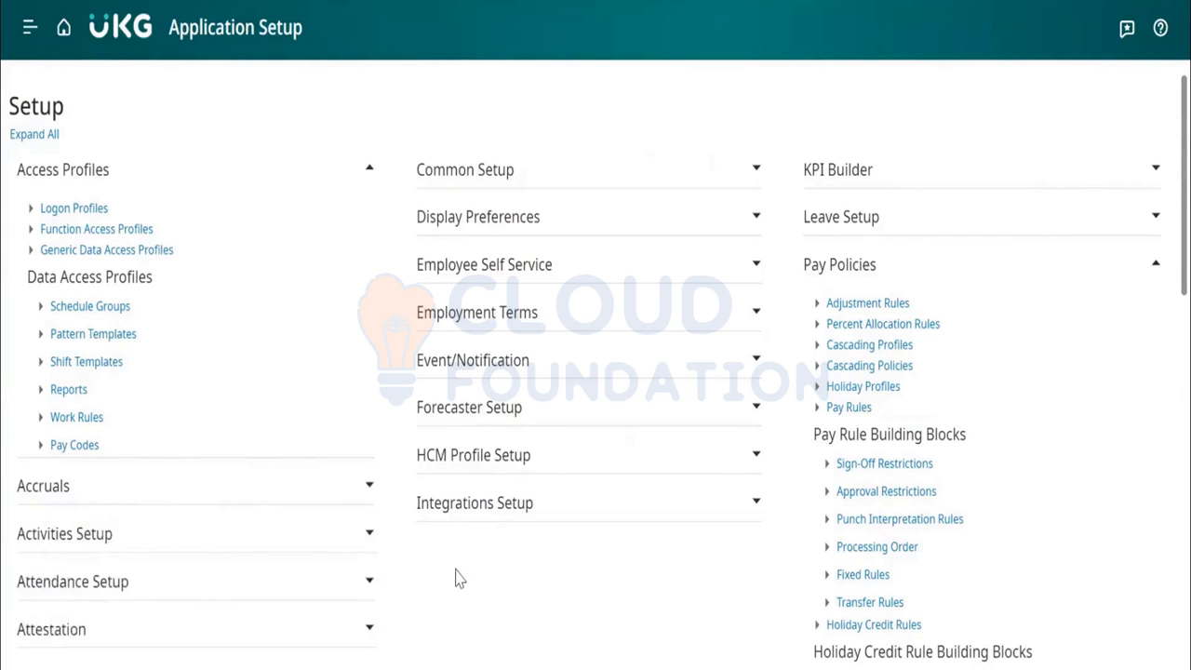
scroll(457, 577, "down", 3)
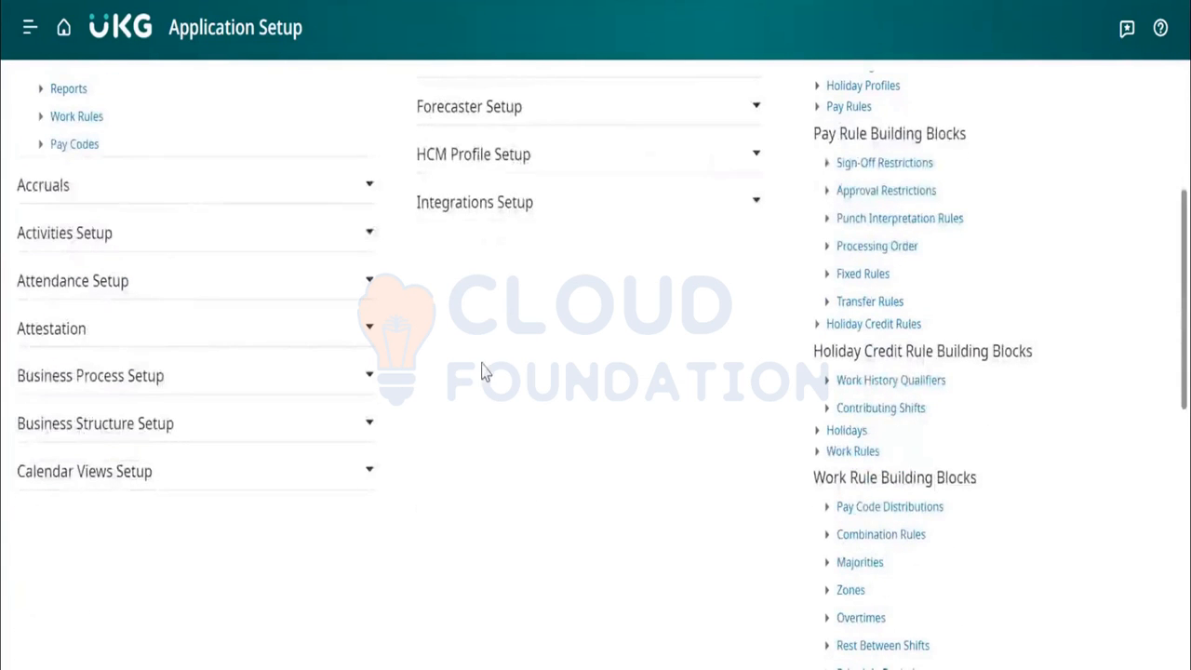
scroll(485, 370, "up", 1)
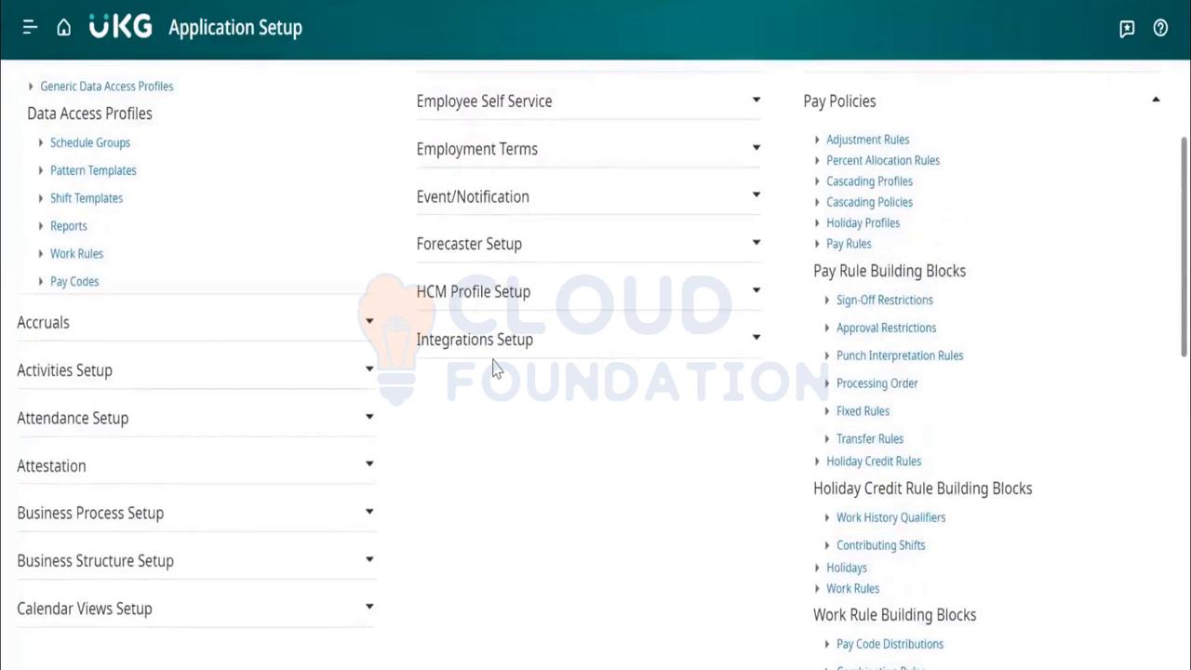
scroll(431, 437, "up", 1)
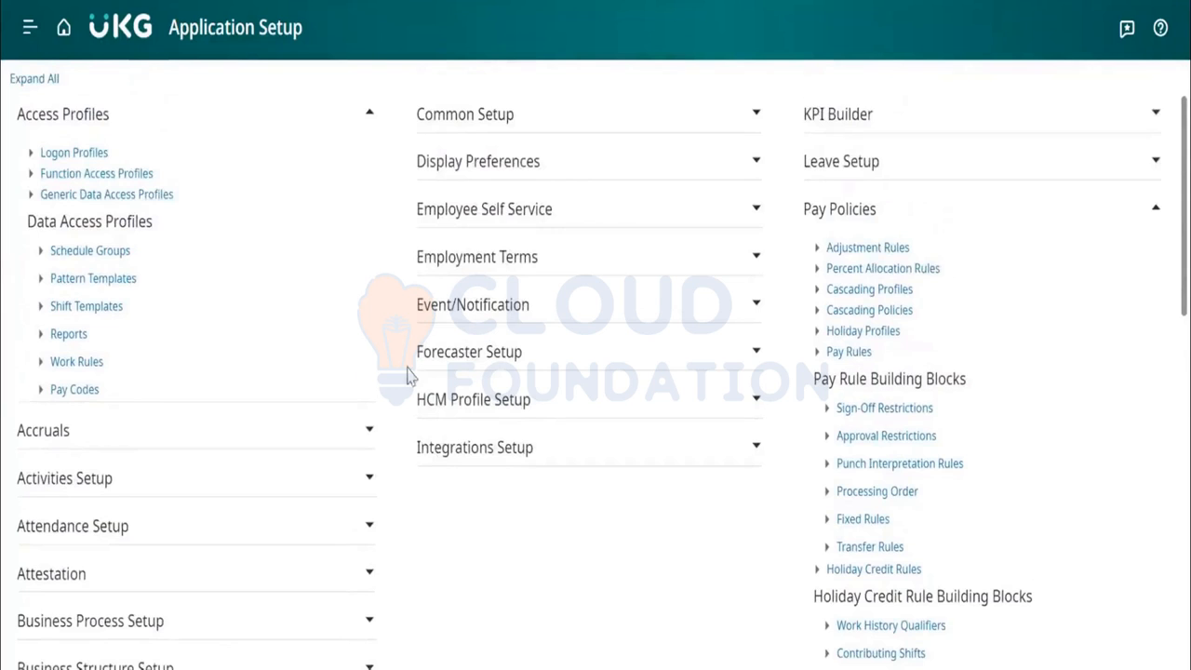
Open Function Access Profiles from the access profiles in application setup and start a new profile
scroll(406, 370, "up", 1)
left_click_drag(170, 232, 38, 236)
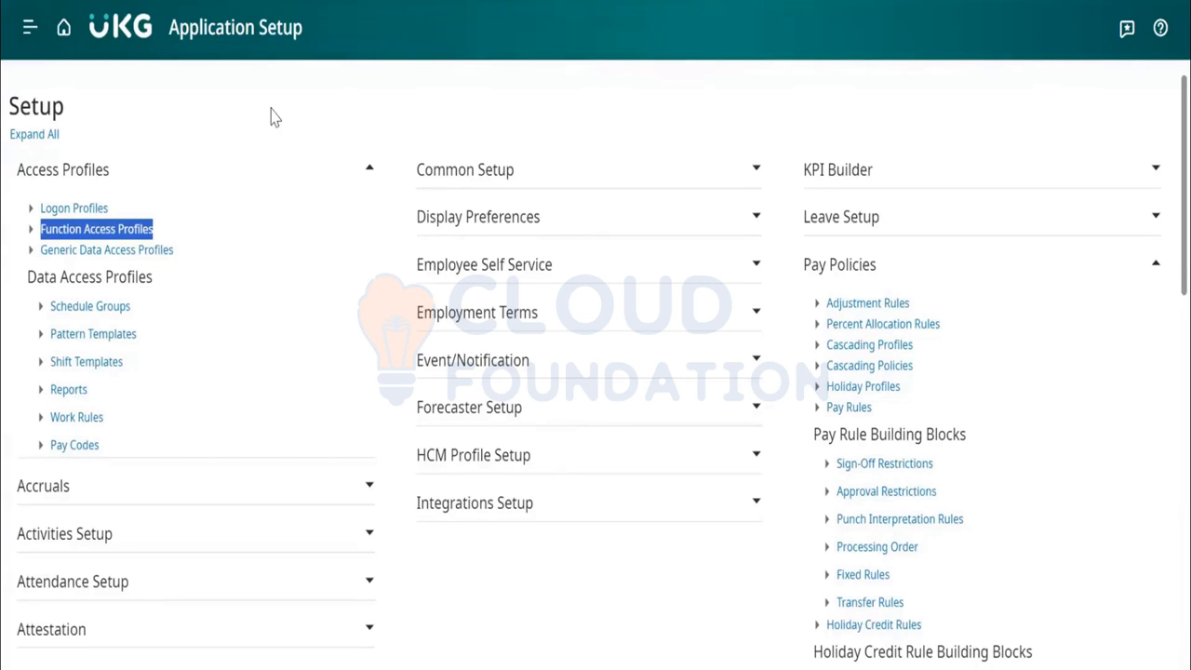
left_click(133, 282)
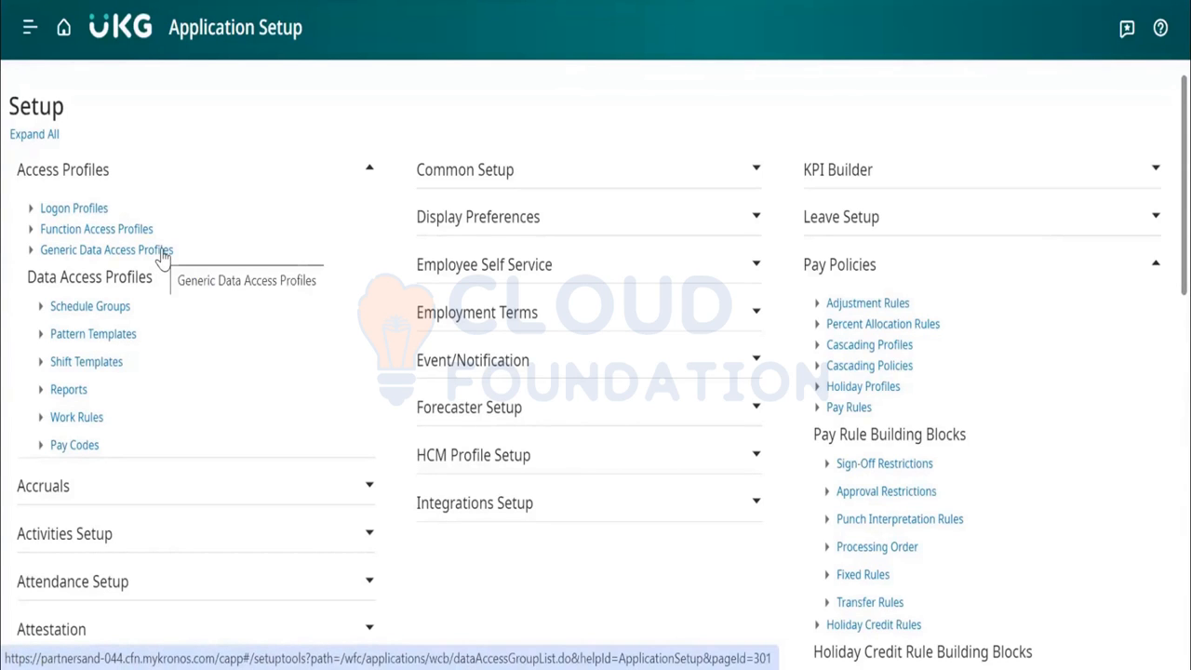
left_click(113, 232)
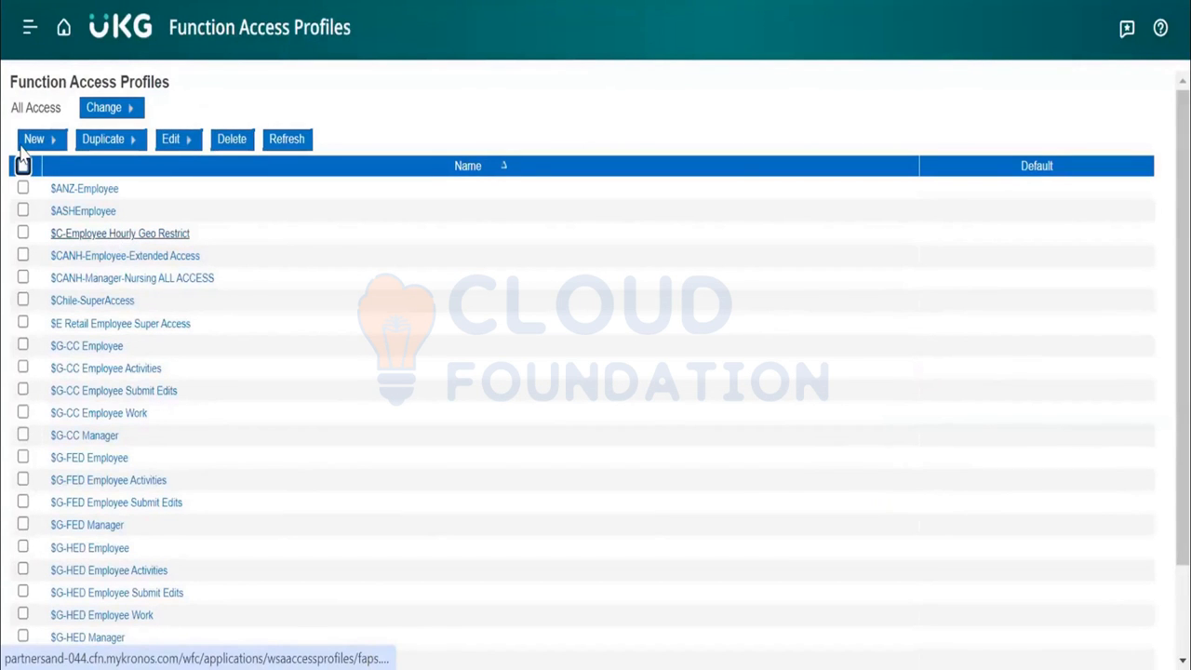
left_click(34, 140)
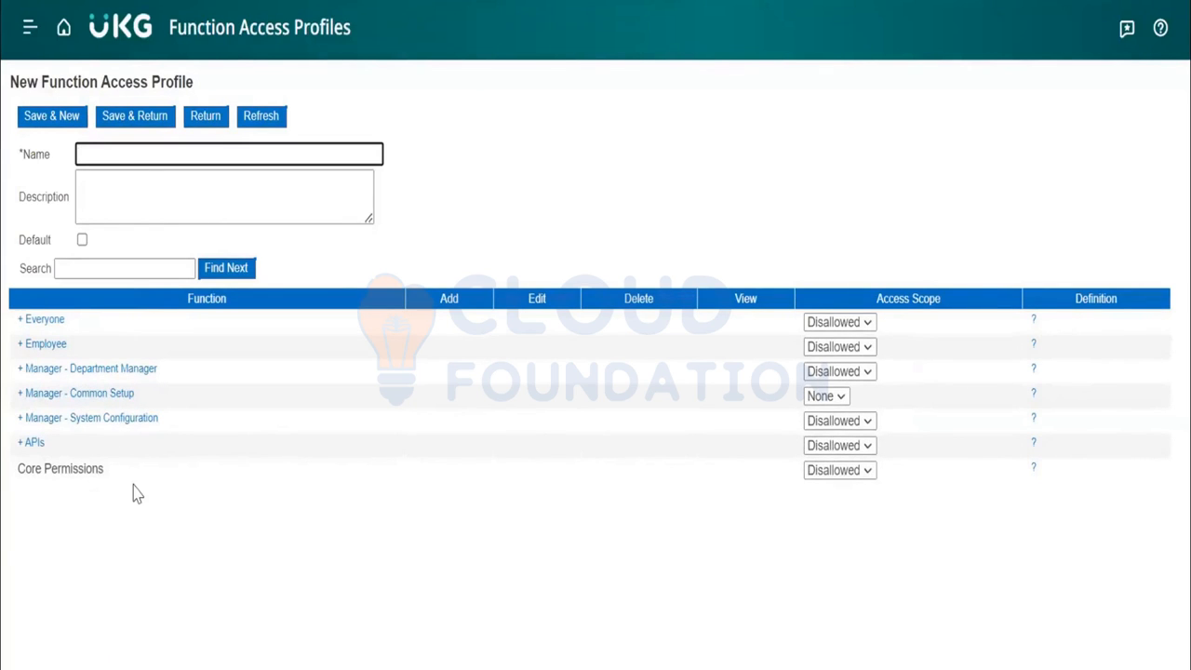
Expand Manager - Department Manager and its Sign-Off Preparation group, and review the functions listed under them
left_click(20, 372)
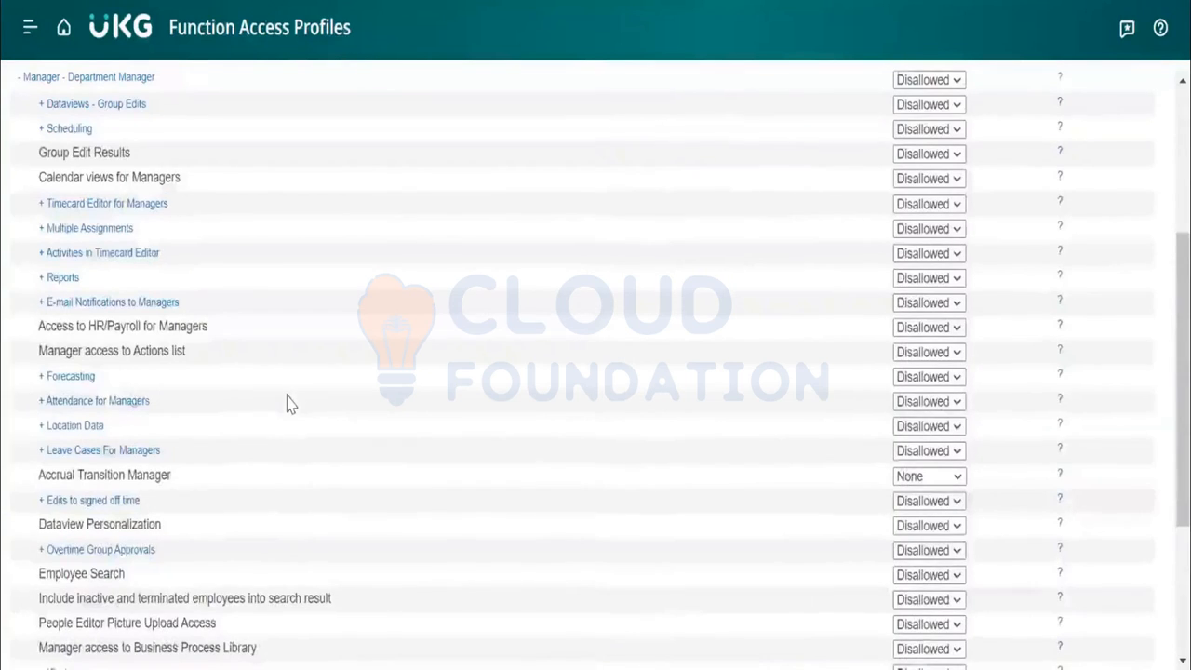
scroll(287, 403, "down", 5)
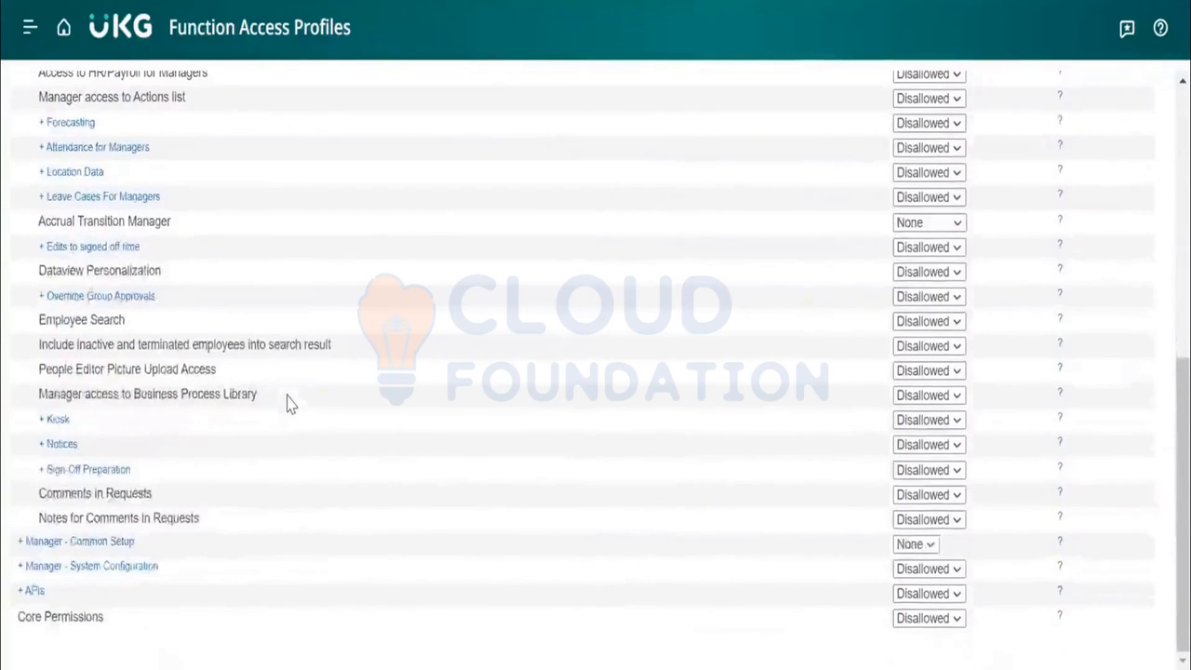
left_click(42, 470)
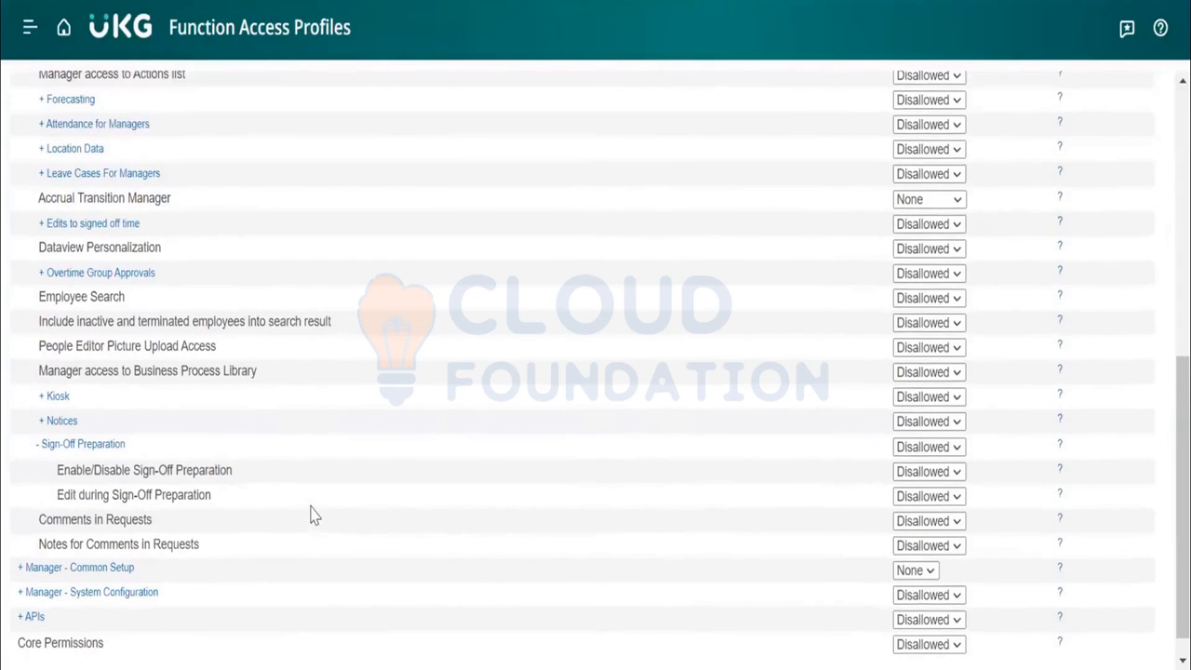
scroll(292, 510, "up", 3)
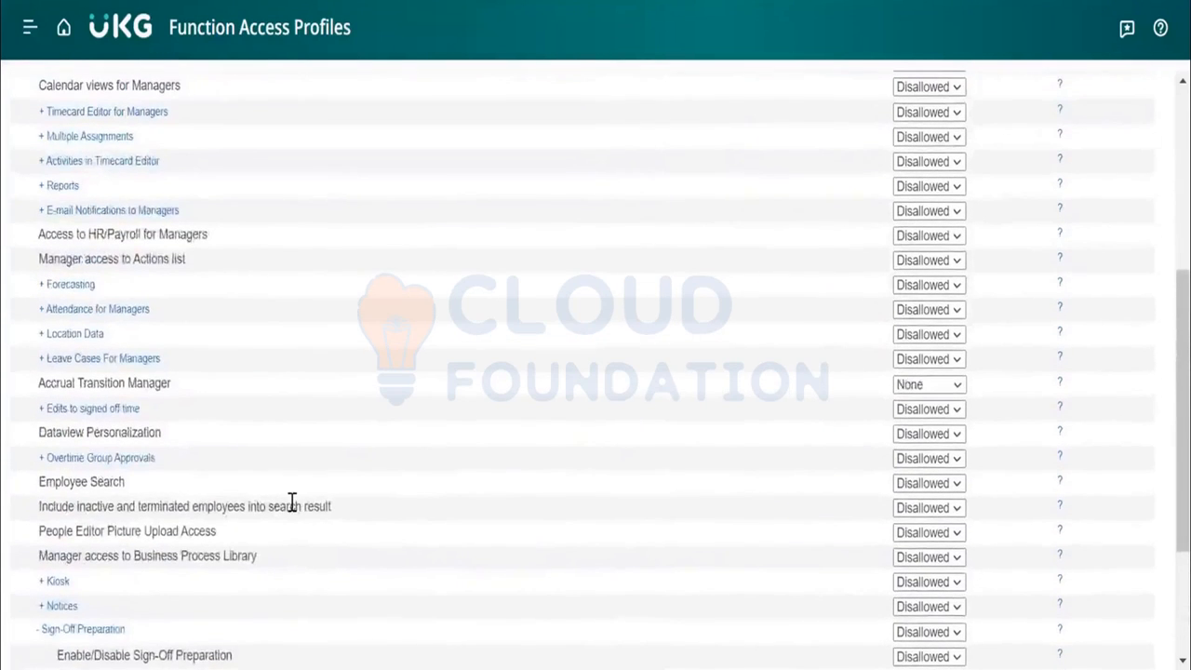
scroll(294, 511, "up", 1)
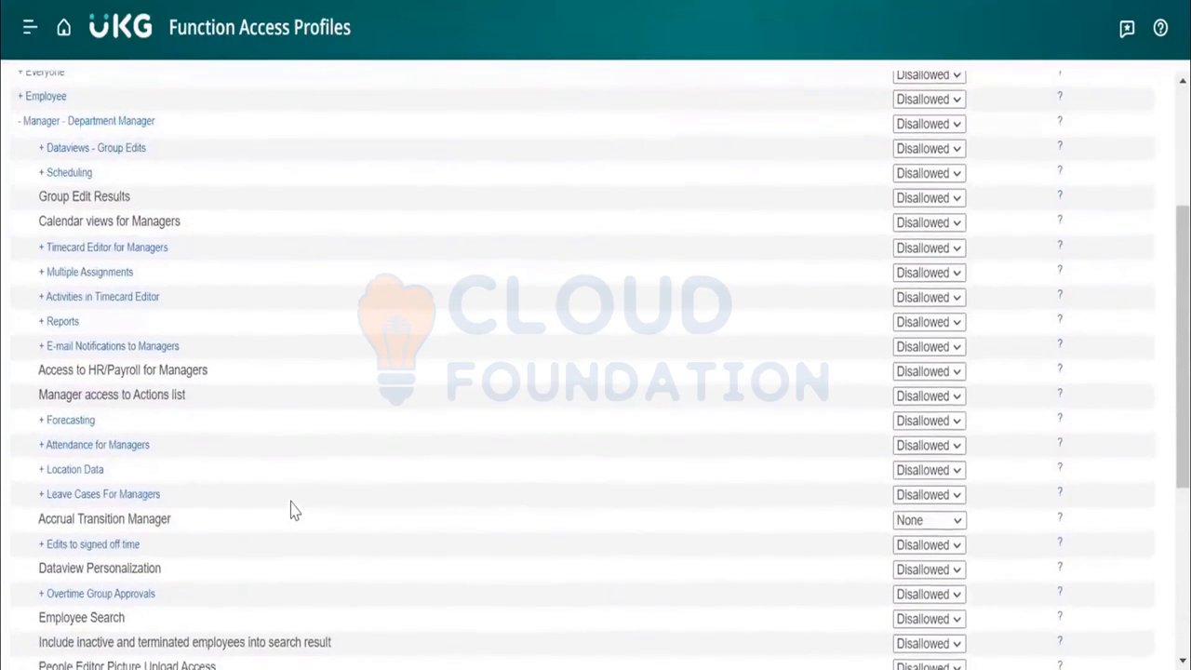
Set the access scope of Group Edit Results to Allowed and check the scope options of its parent Manager - Department Manager
left_click_drag(131, 214, 41, 215)
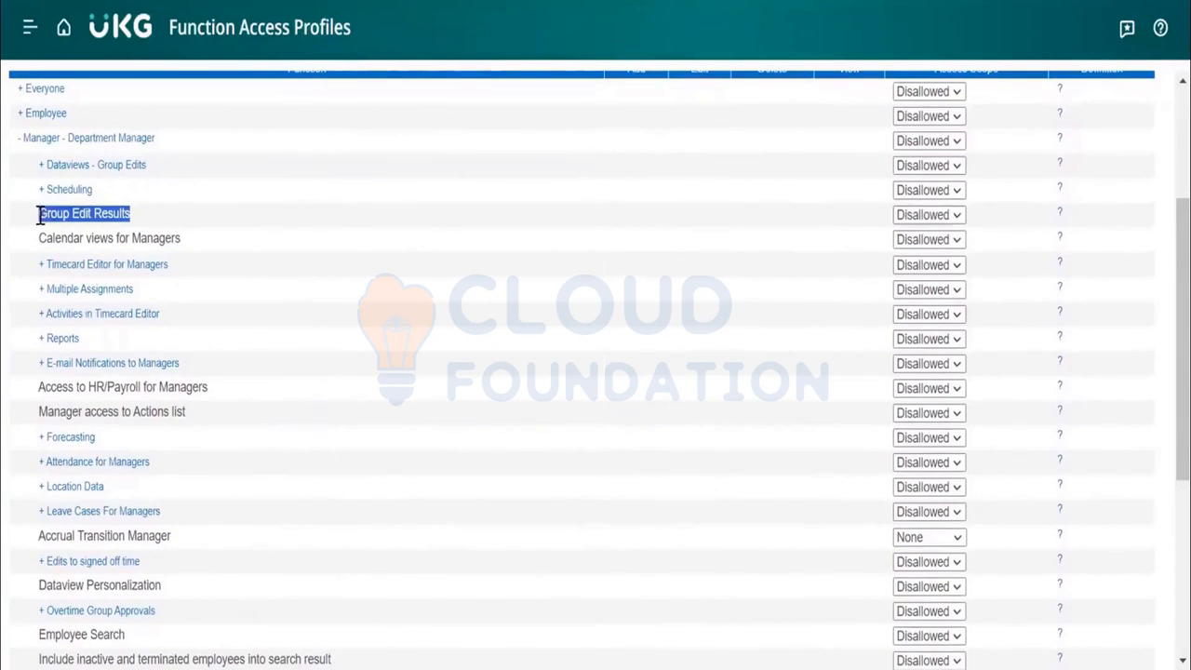
left_click(196, 224)
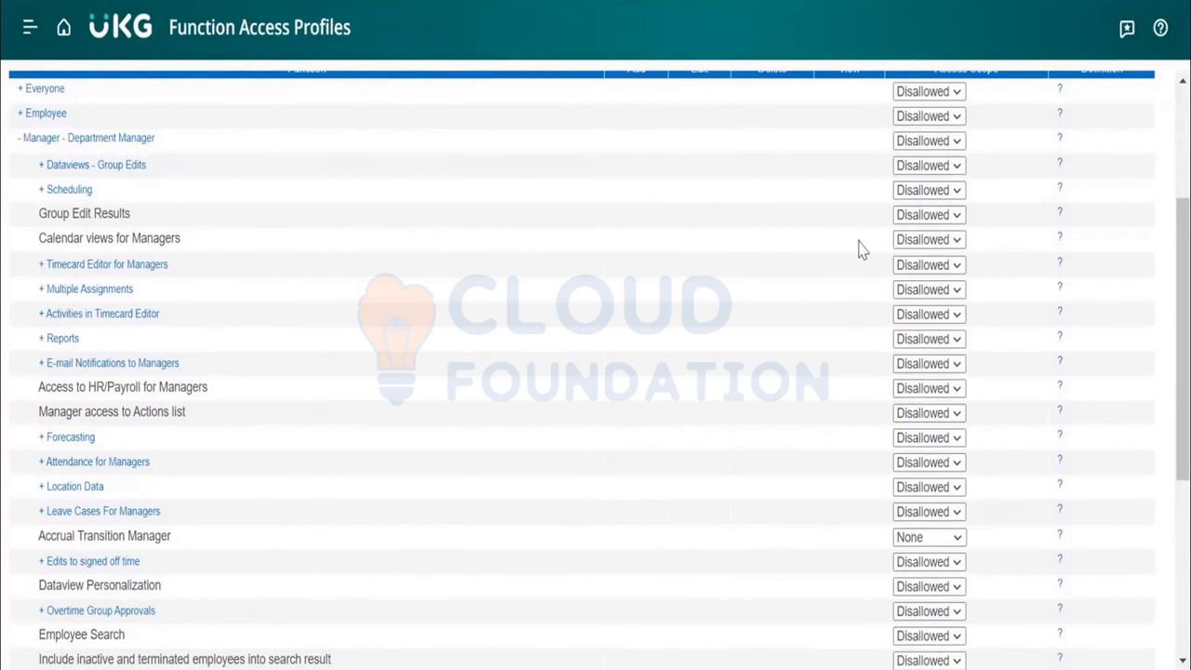
left_click(909, 219)
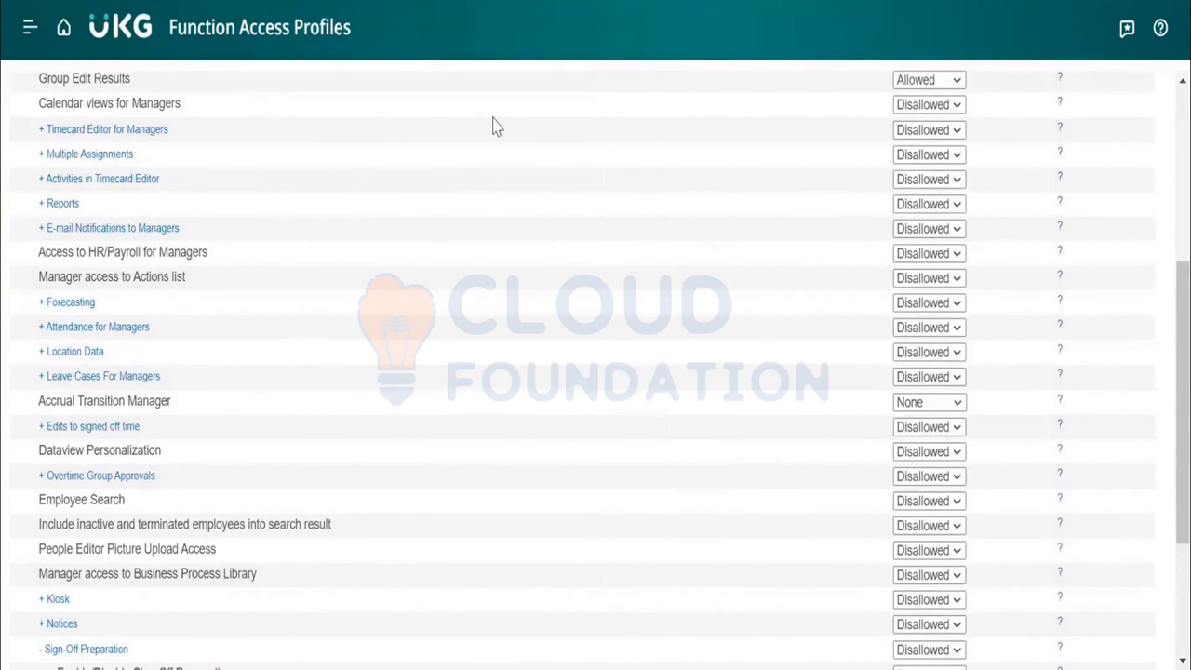
scroll(496, 127, "up", 1)
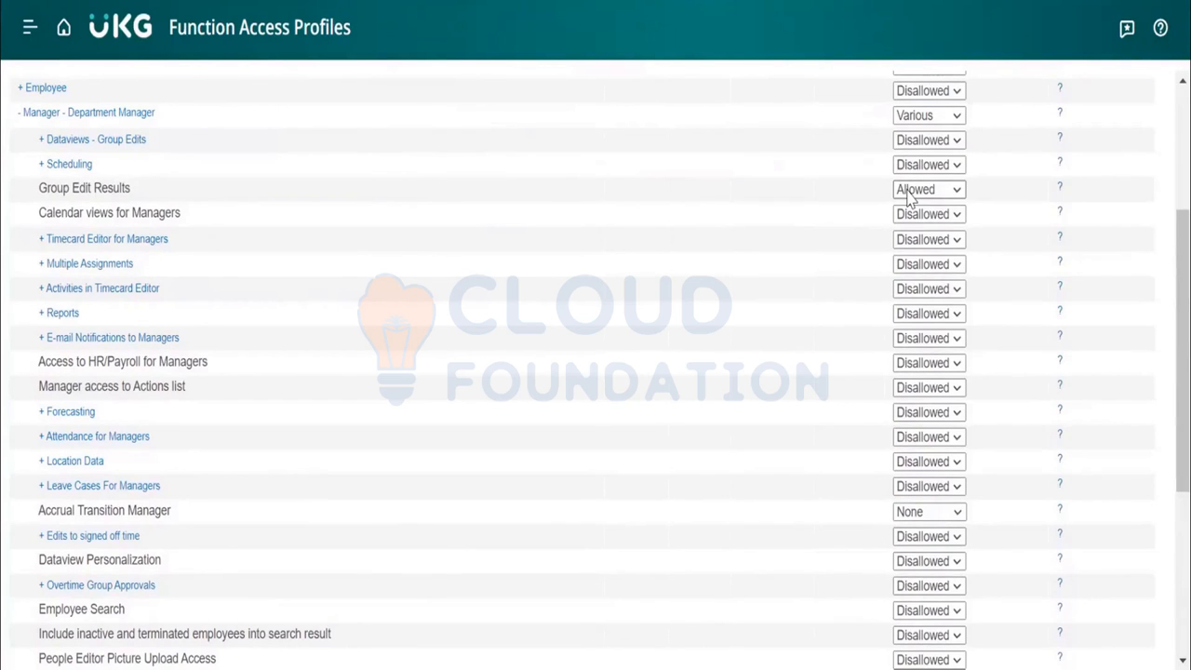
scroll(544, 221, "up", 3)
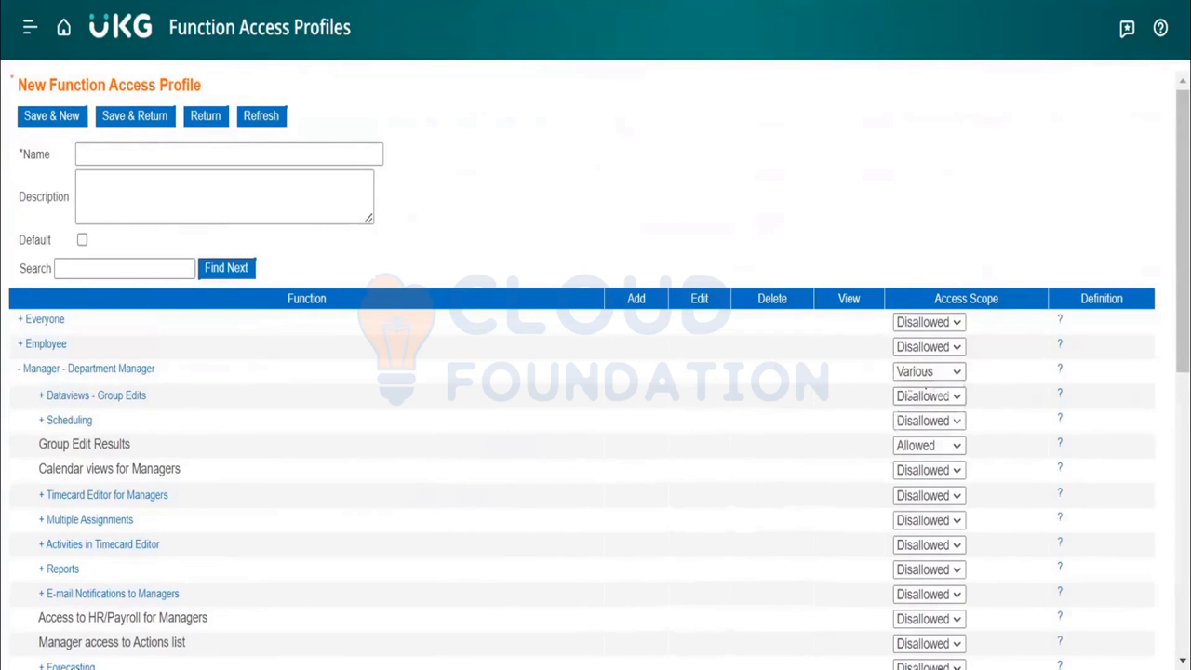
left_click(928, 375)
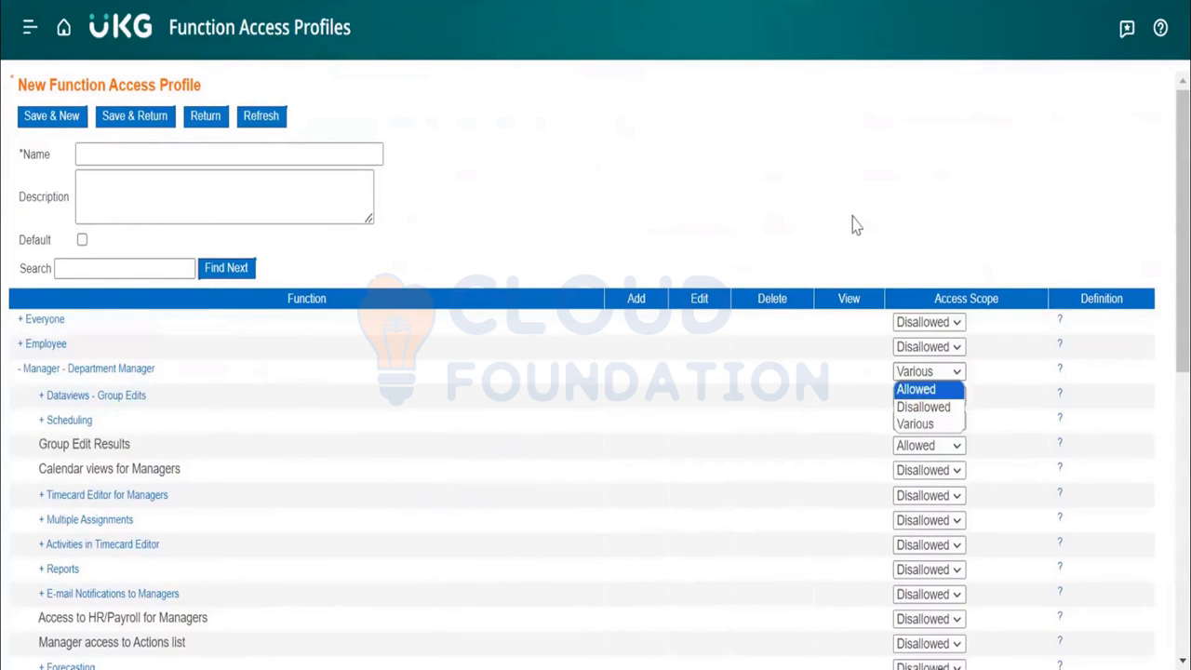
left_click(233, 405)
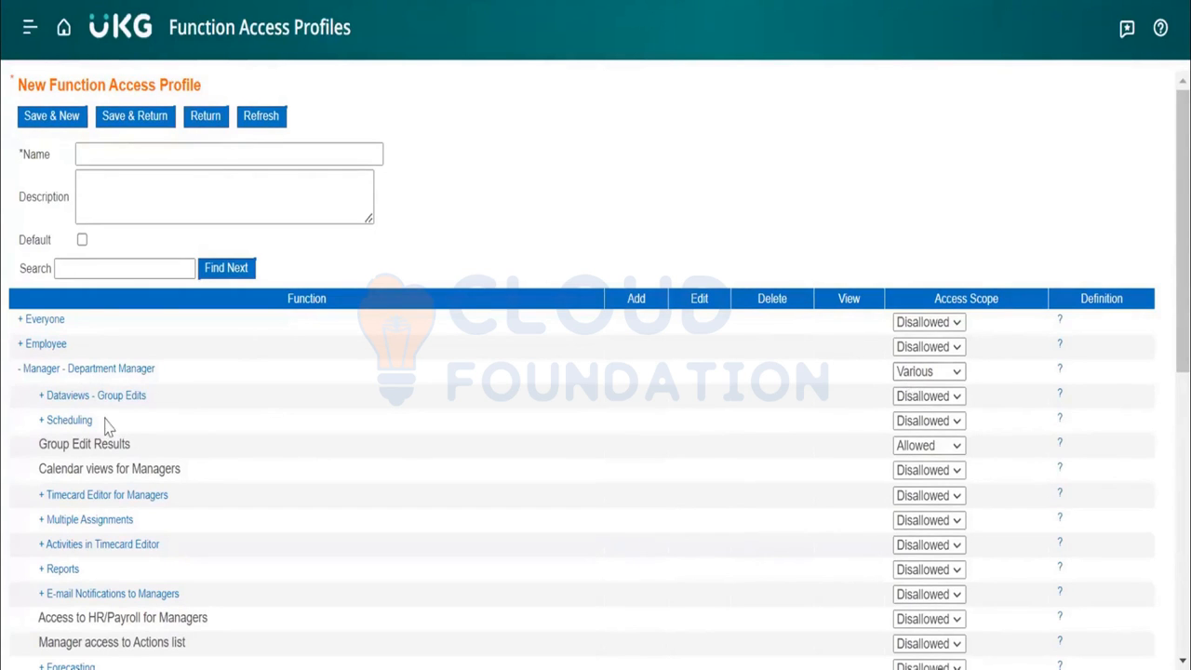
Collapse Manager - Department Manager, expand Everyone, and switch Home Page Personalization to Allowed and back to Disallowed
left_click(21, 373)
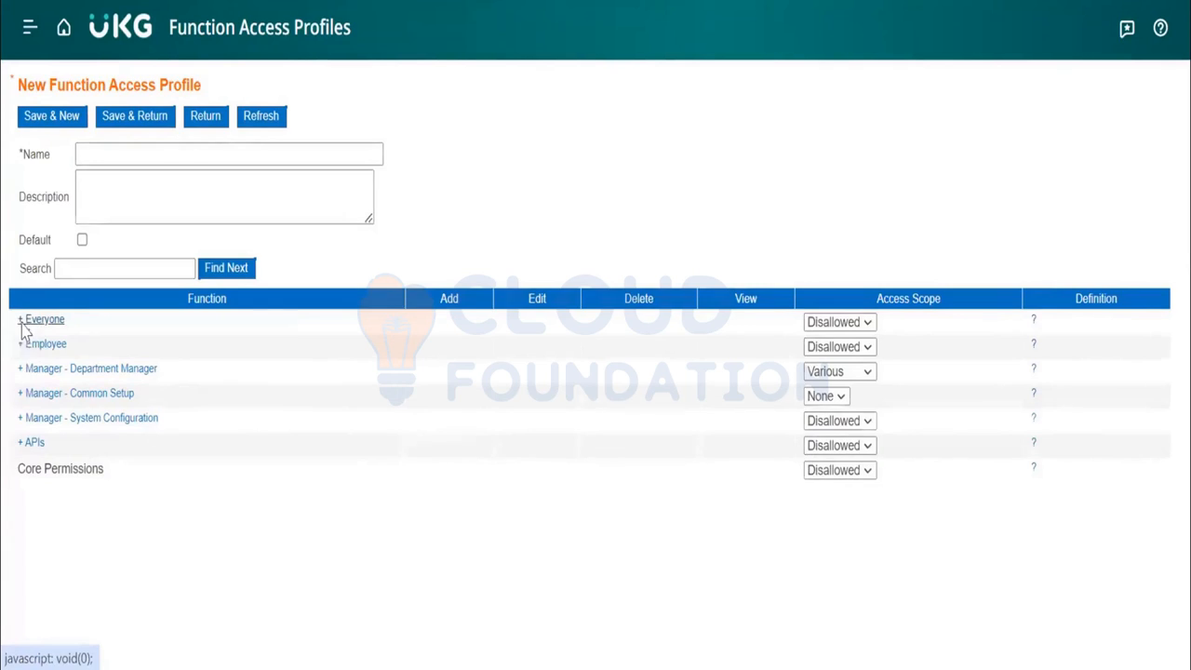
left_click(22, 324)
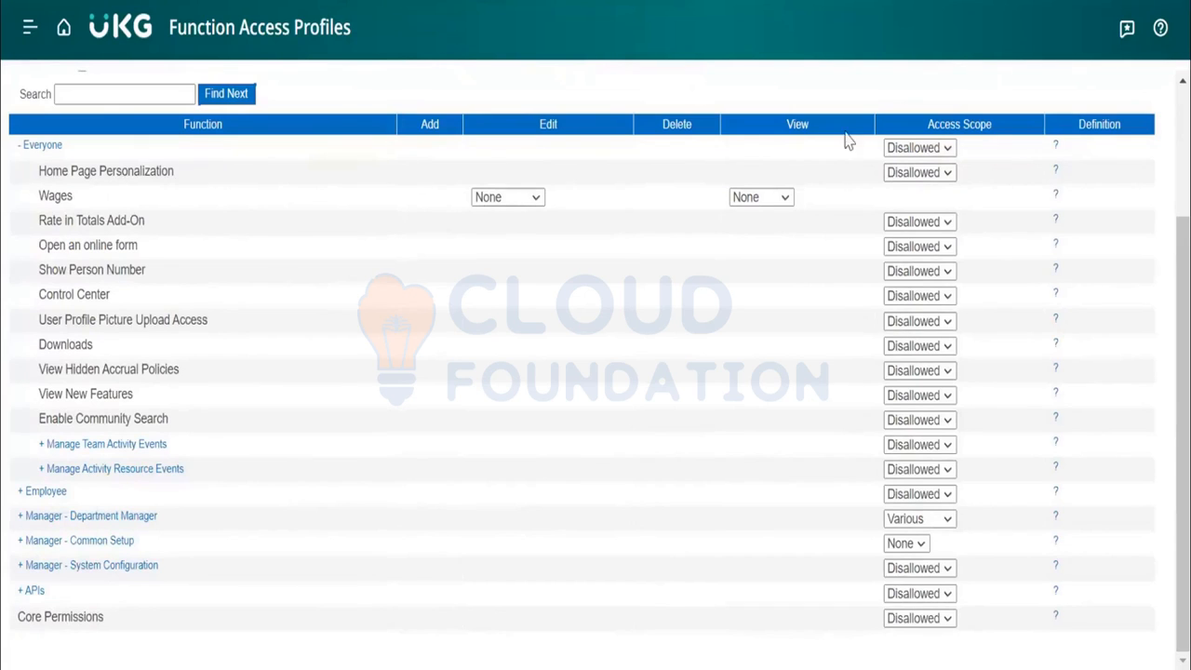
left_click(901, 173)
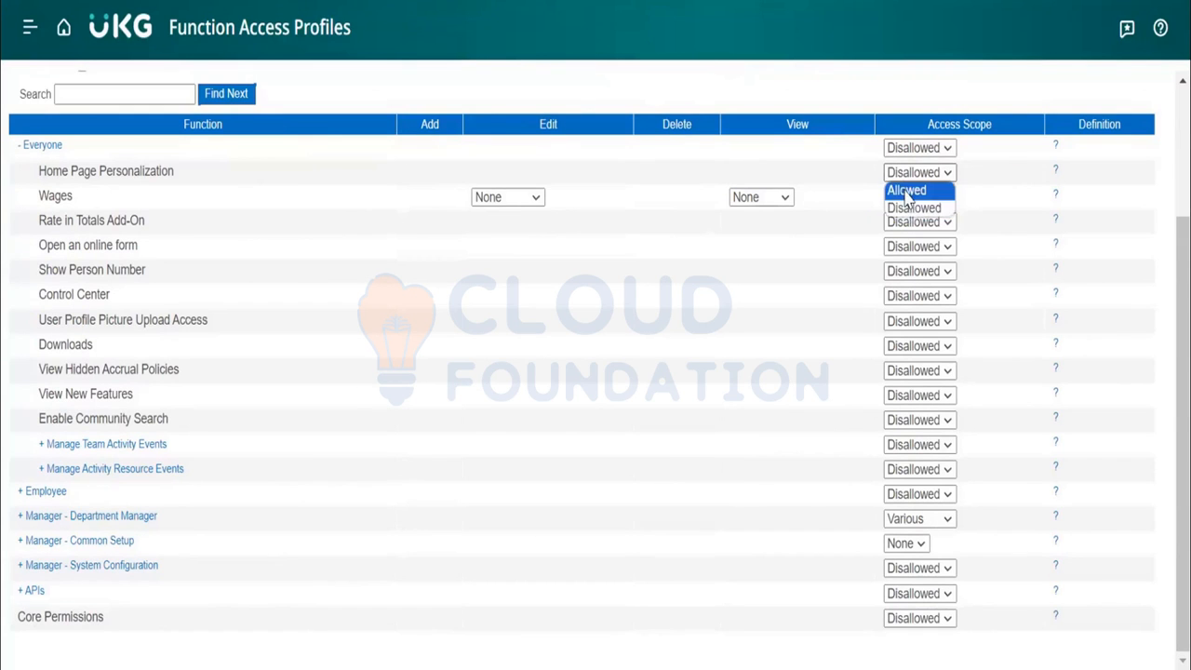
left_click(907, 192)
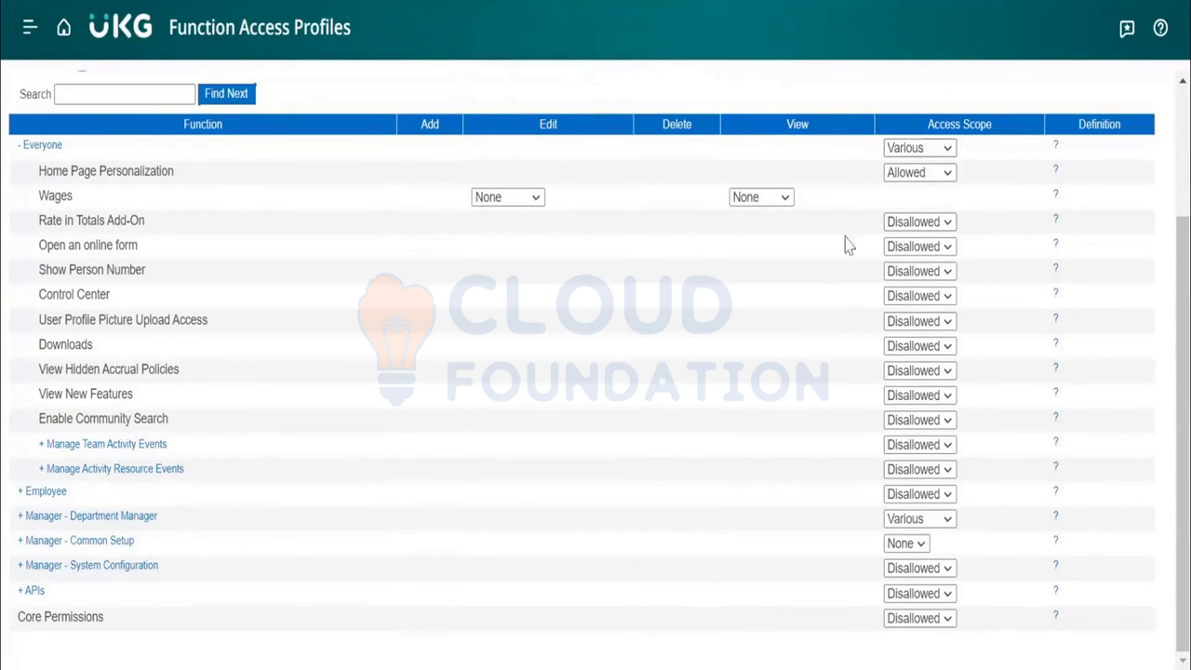
left_click(911, 179)
left_click(911, 209)
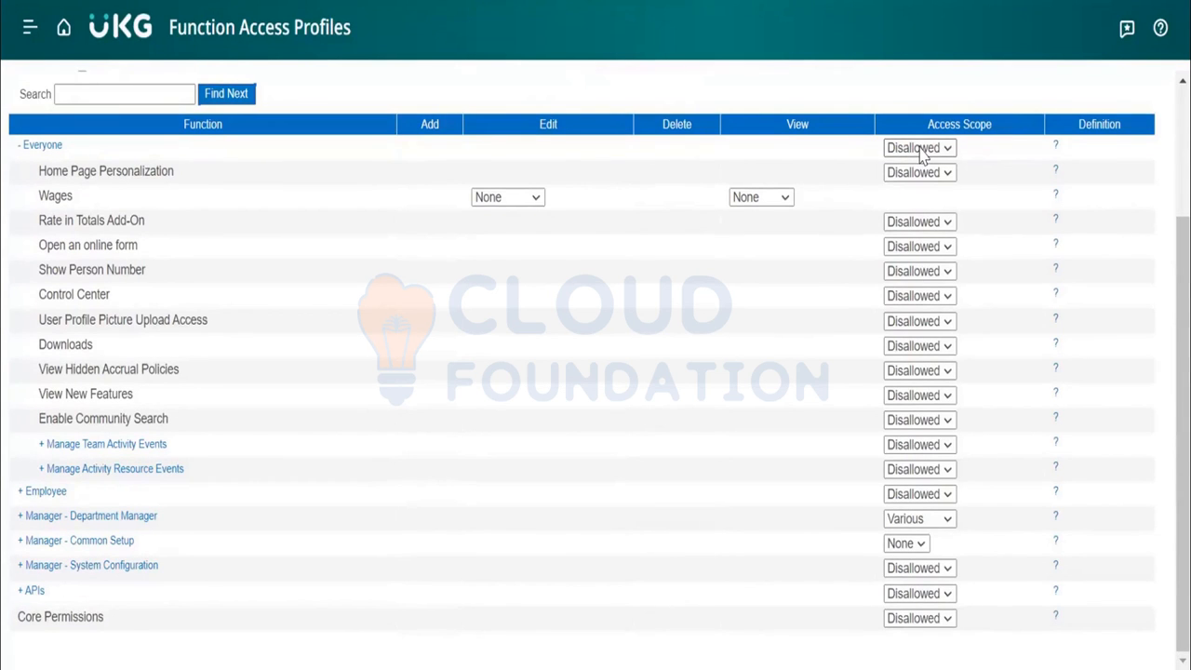
Leave the new function access profile without saving it and look over the list of existing profiles
scroll(684, 106, "up", 3)
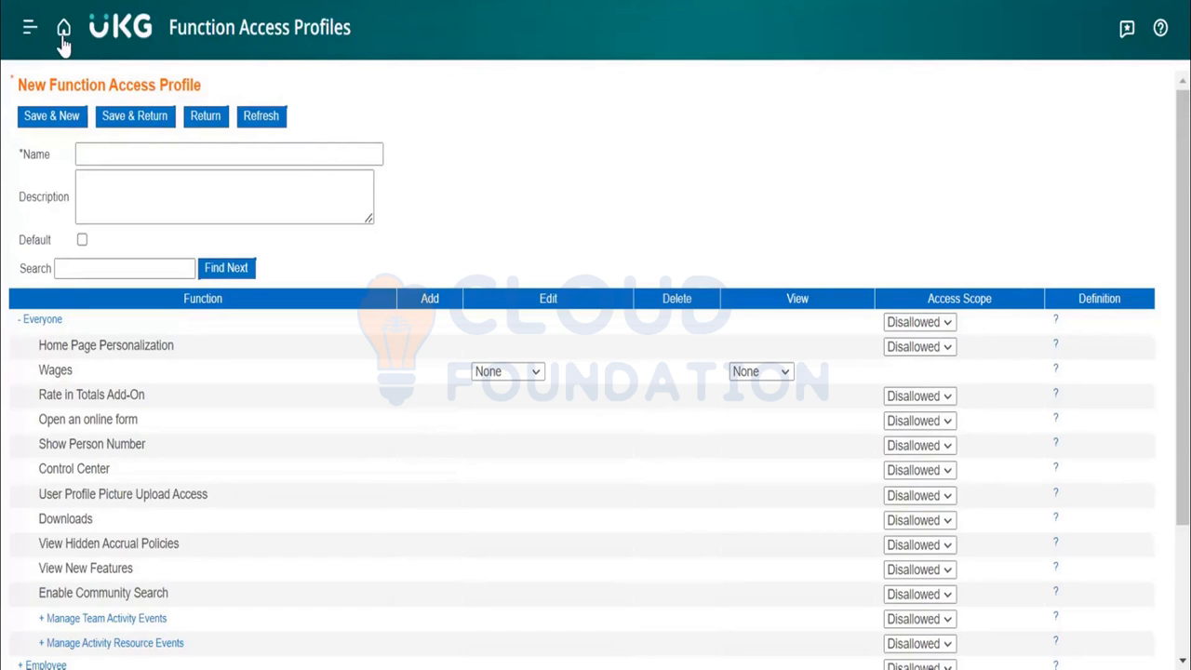
left_click(207, 119)
left_click(678, 138)
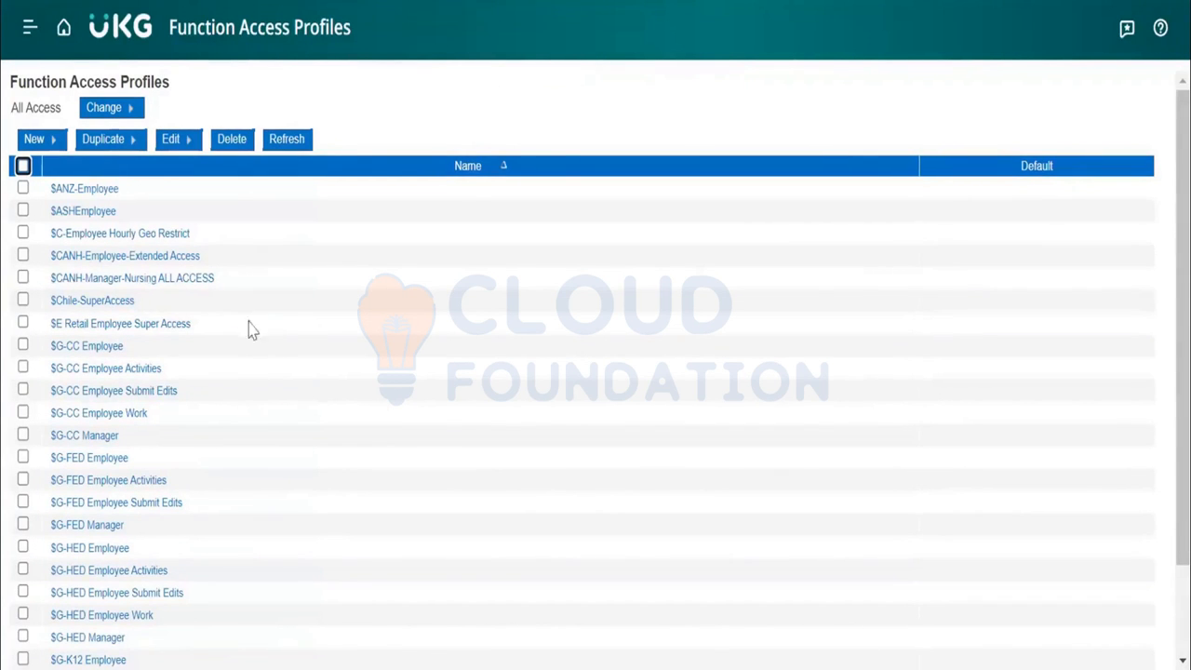
scroll(293, 422, "down", 1)
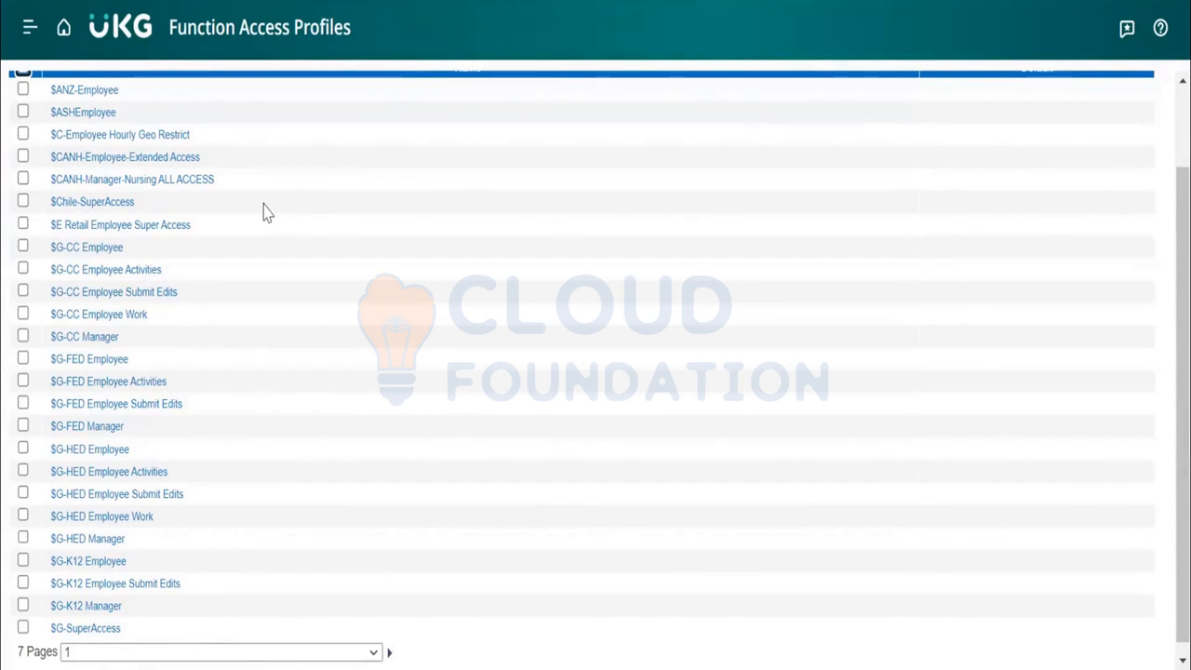
scroll(262, 212, "up", 1)
Return to the application setup, open Logon Profiles, and start a new logon profile
left_click(64, 35)
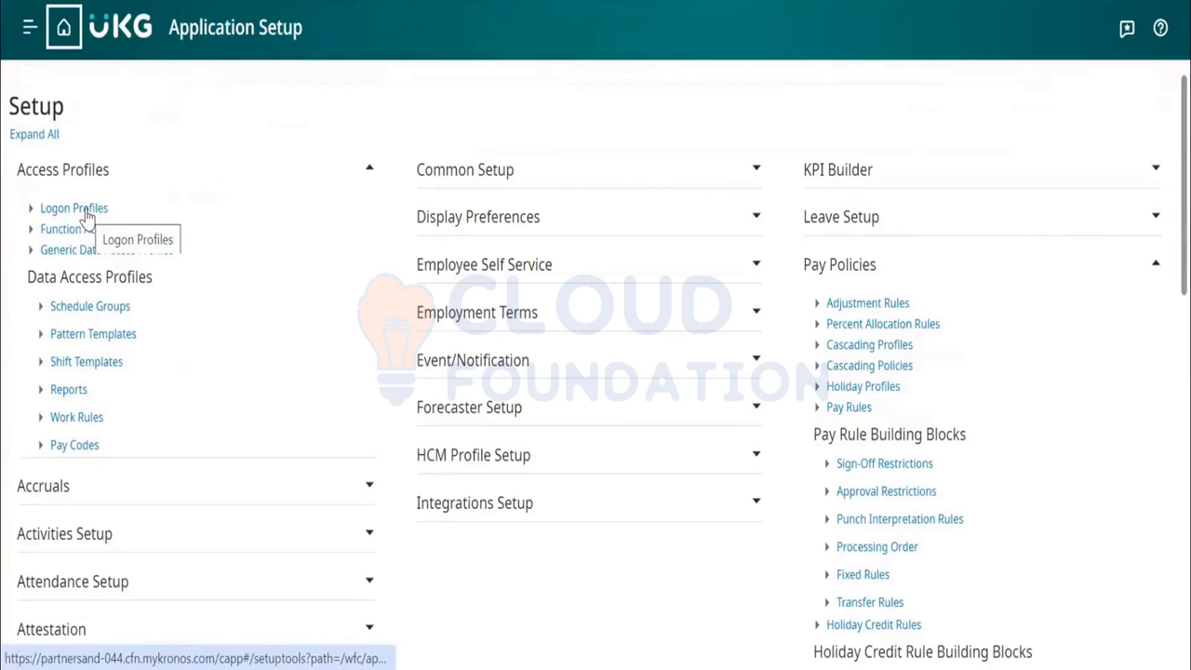
left_click(85, 212)
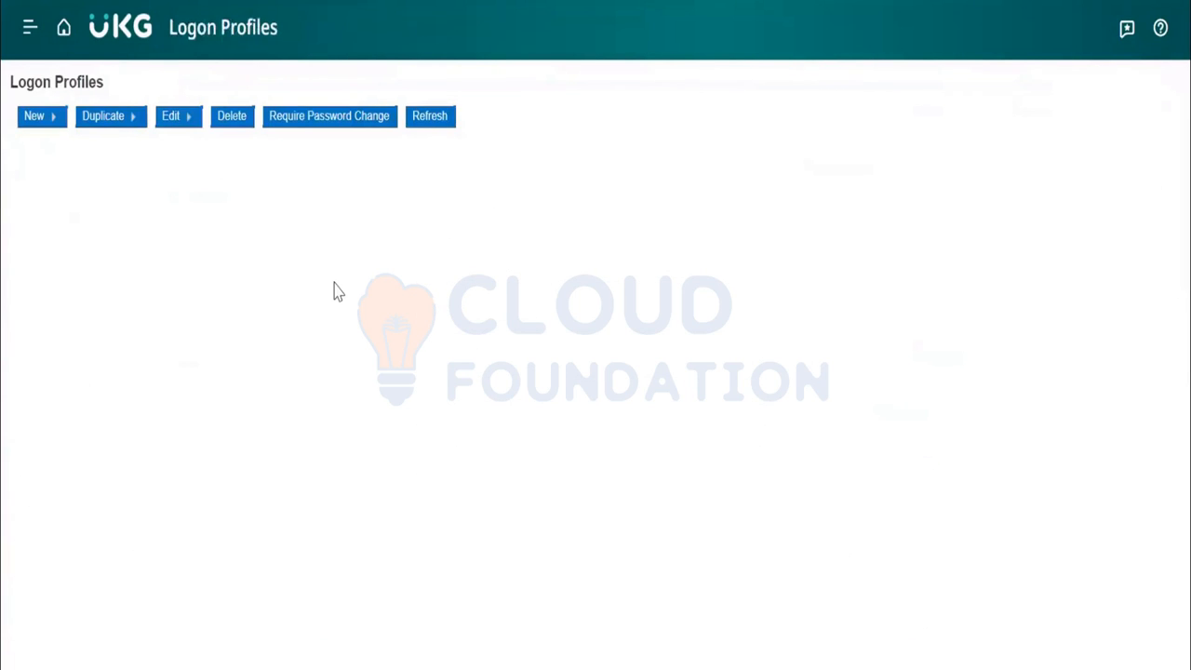
left_click(65, 124)
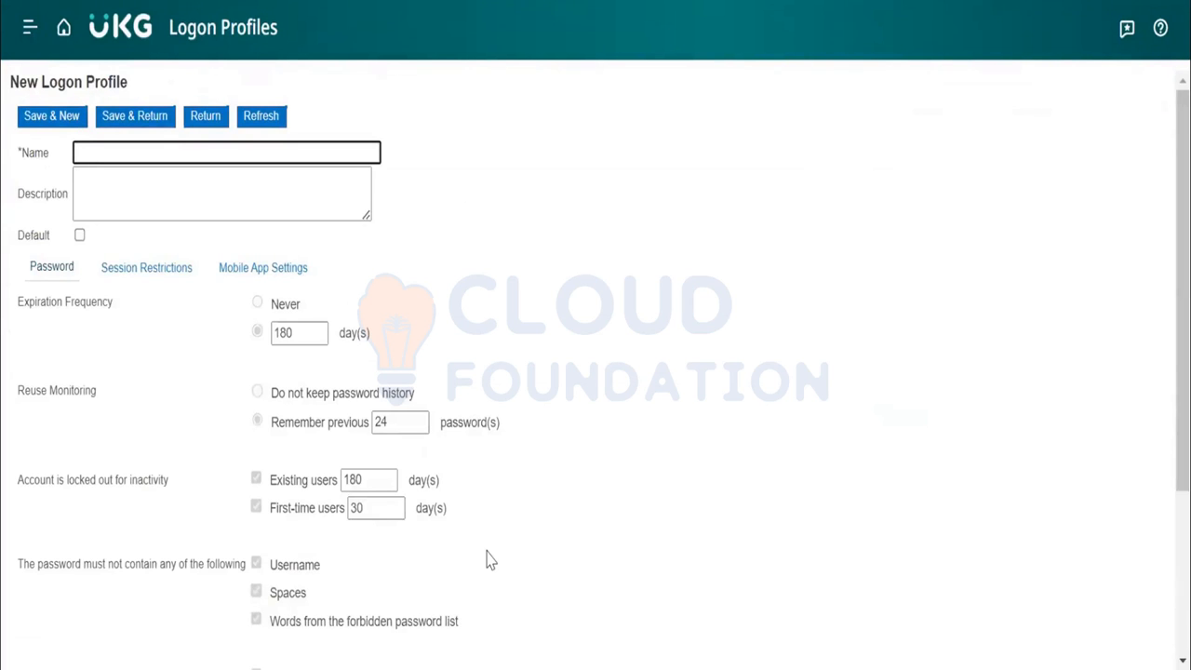
Review the new logon profile's password settings for expiration, reuse monitoring, inactivity lockout, required characters and length limits
scroll(491, 559, "down", 2)
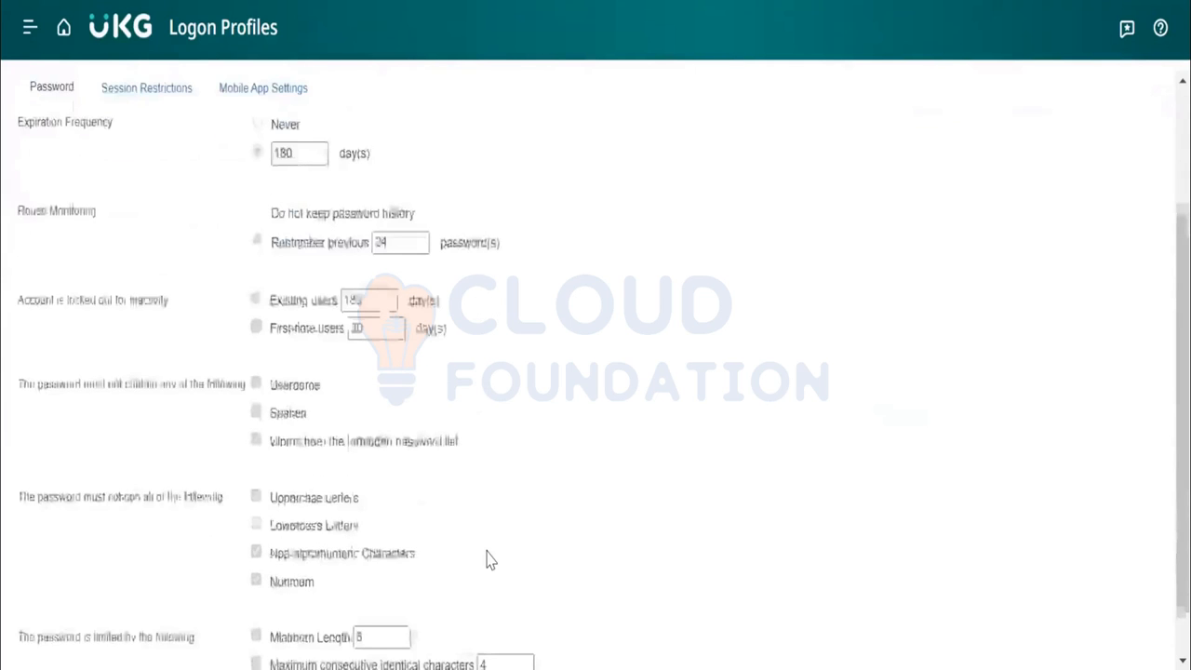
scroll(490, 559, "down", 1)
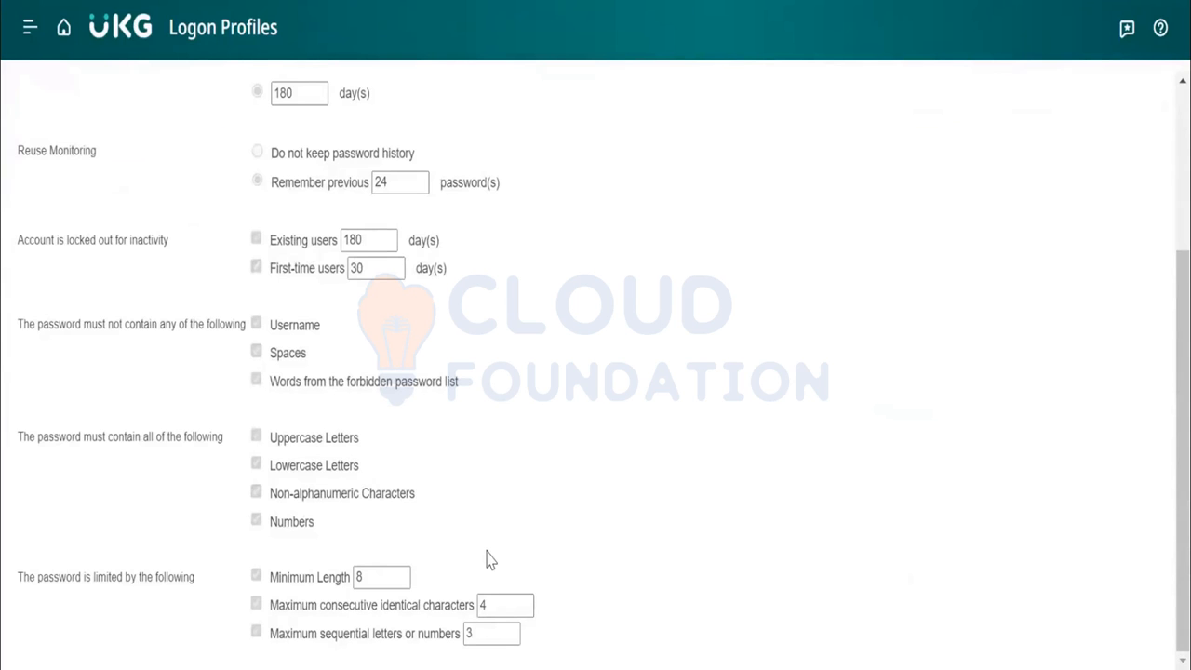
scroll(491, 559, "up", 3)
scroll(491, 559, "down", 1)
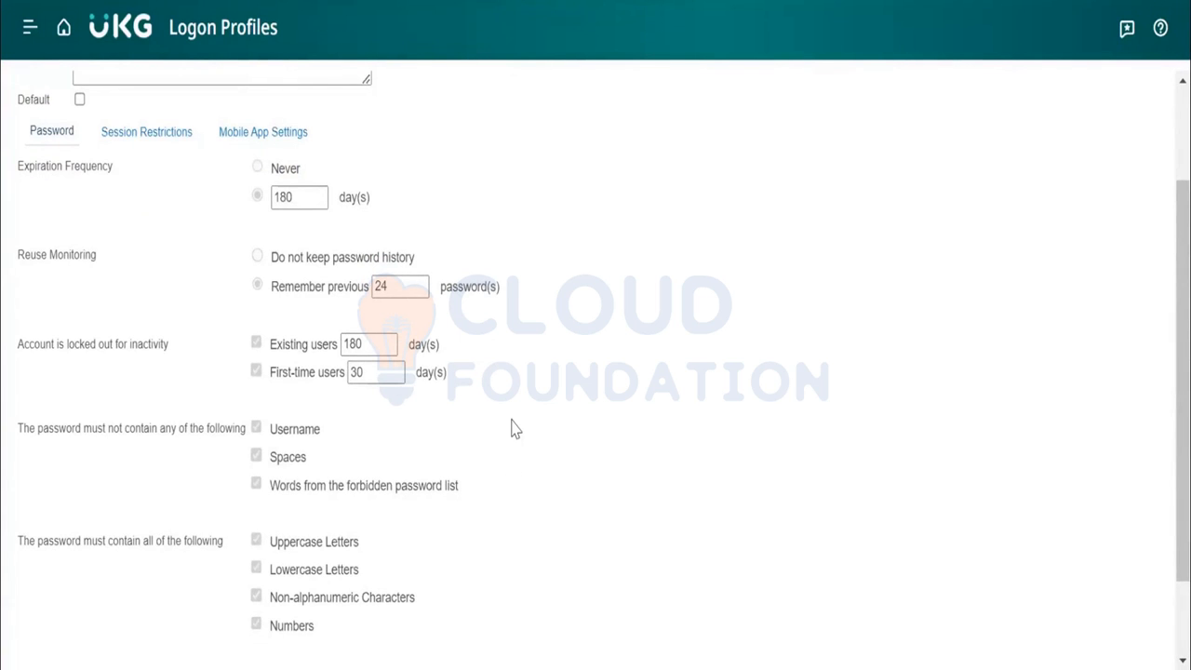
scroll(515, 429, "down", 2)
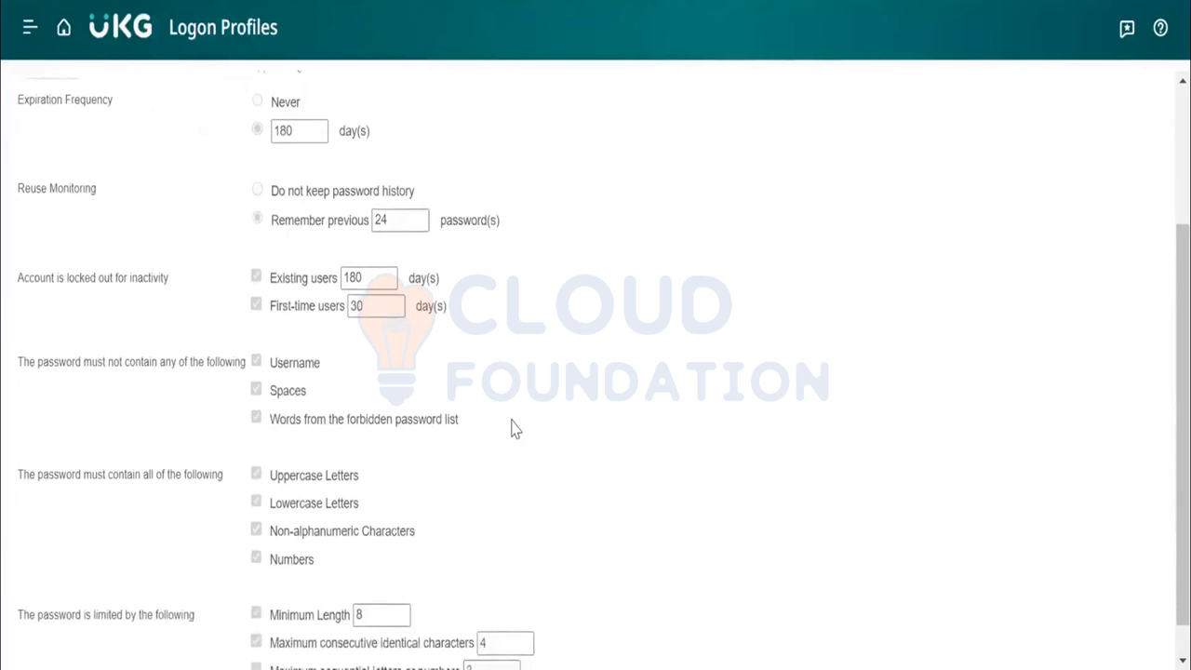
scroll(516, 429, "up", 5)
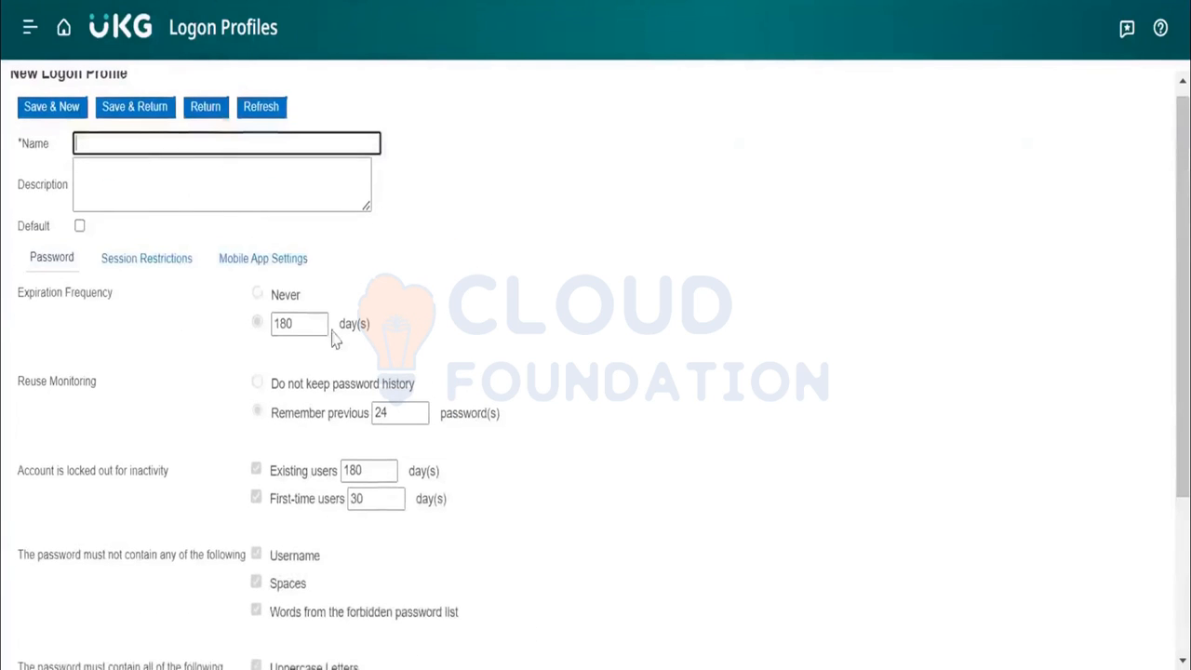
Review the logon profile's account lockout settings under Session Restrictions and its authentication options under Mobile App Settings
left_click(149, 258)
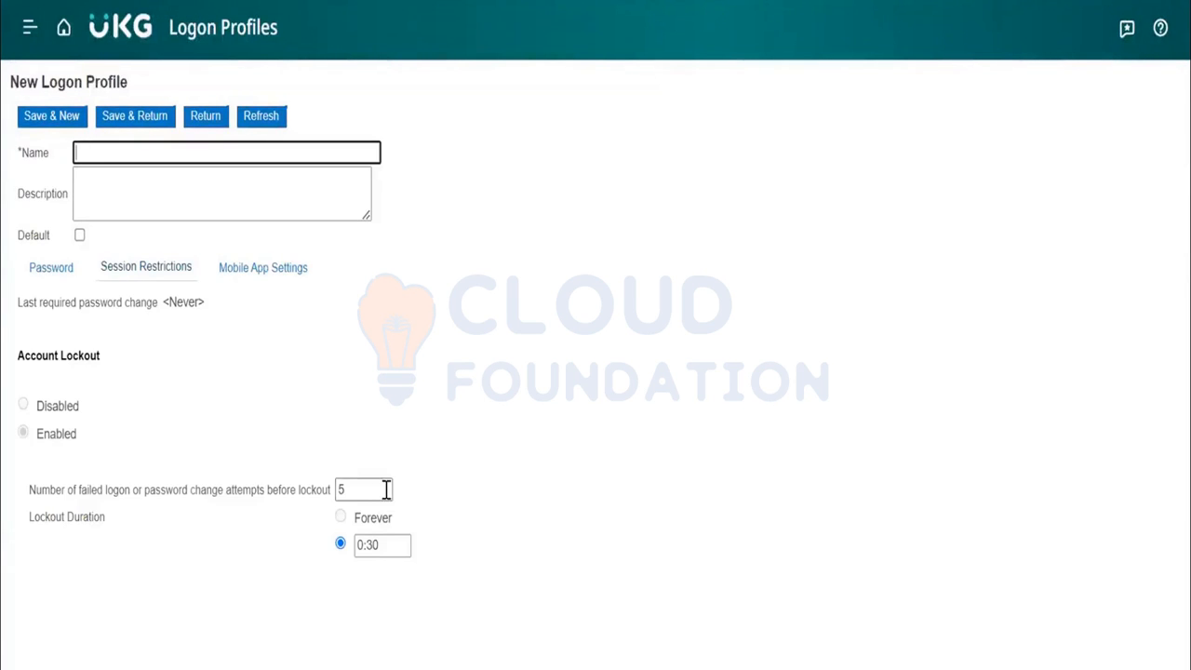
left_click_drag(348, 490, 313, 488)
left_click(515, 528)
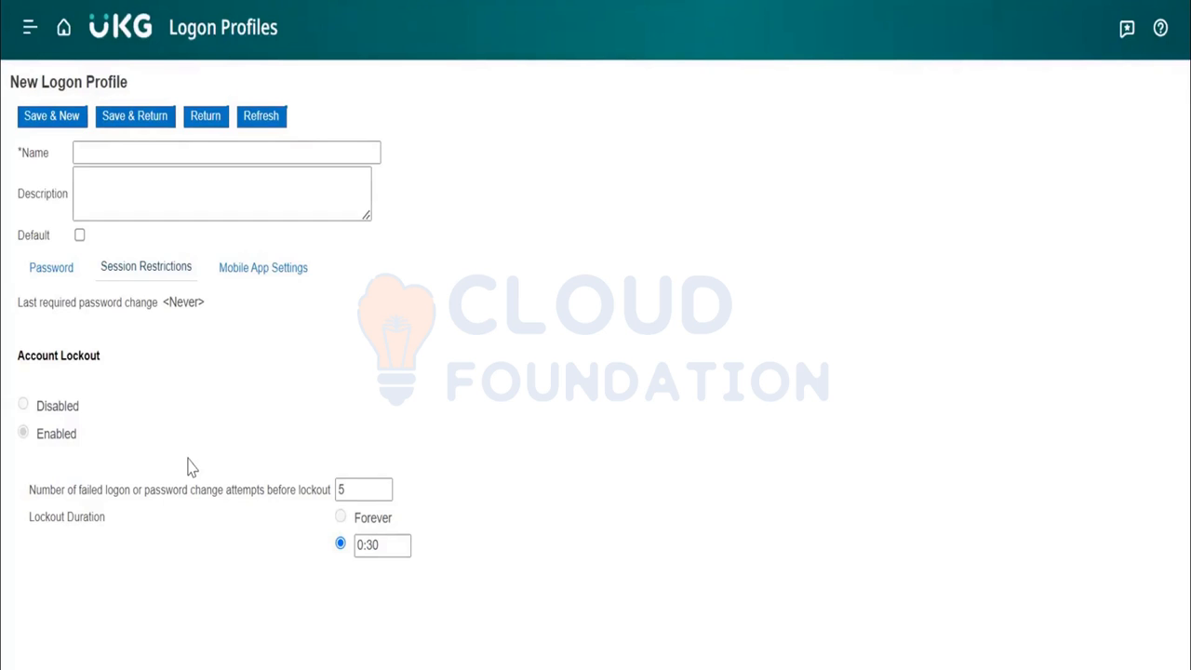
left_click(274, 268)
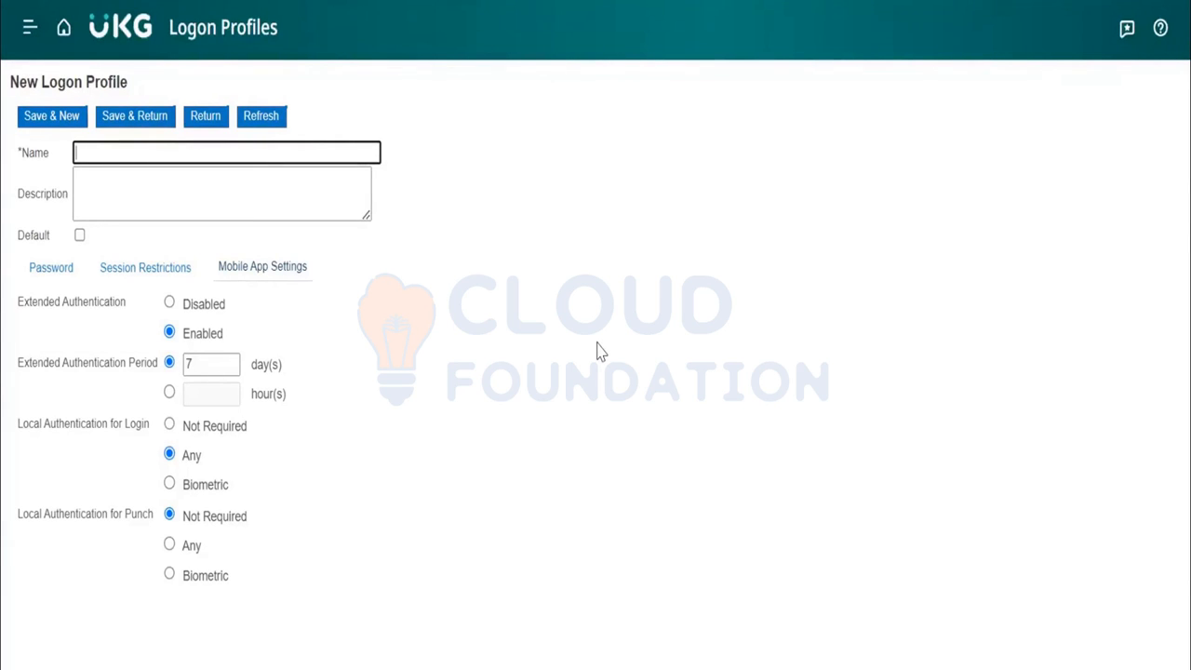
Try the Any and Biometric options for Local Authentication for Punch in the new logon profile
left_click_drag(153, 513, 21, 524)
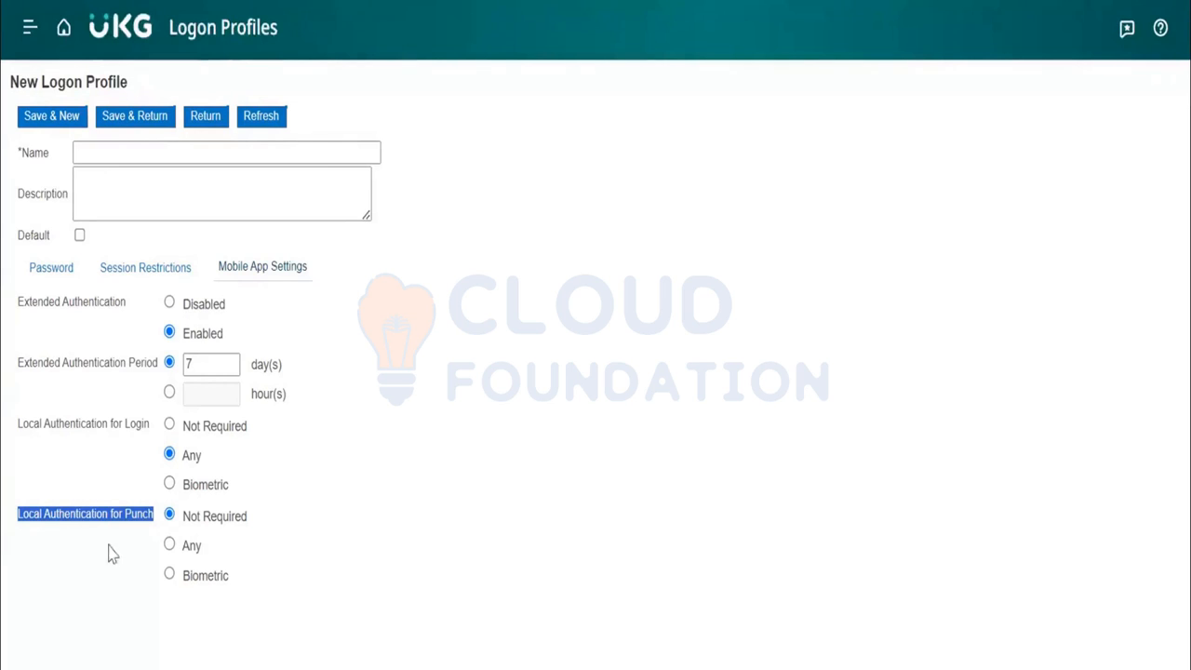
left_click(172, 547)
left_click(170, 576)
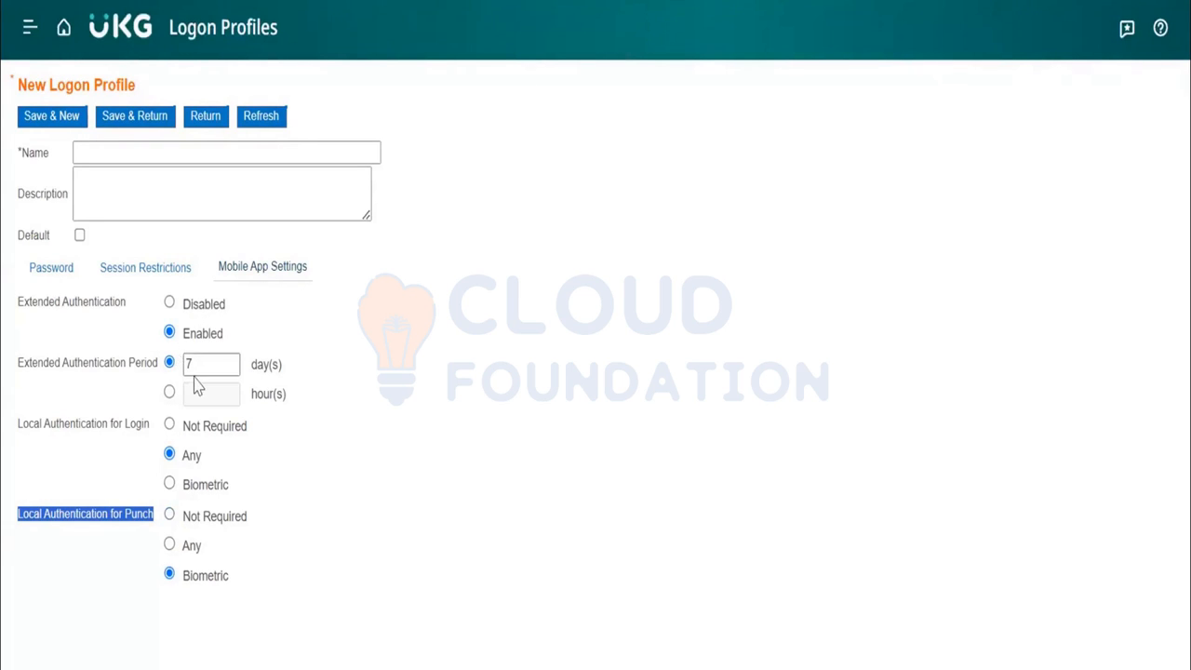
left_click(132, 369)
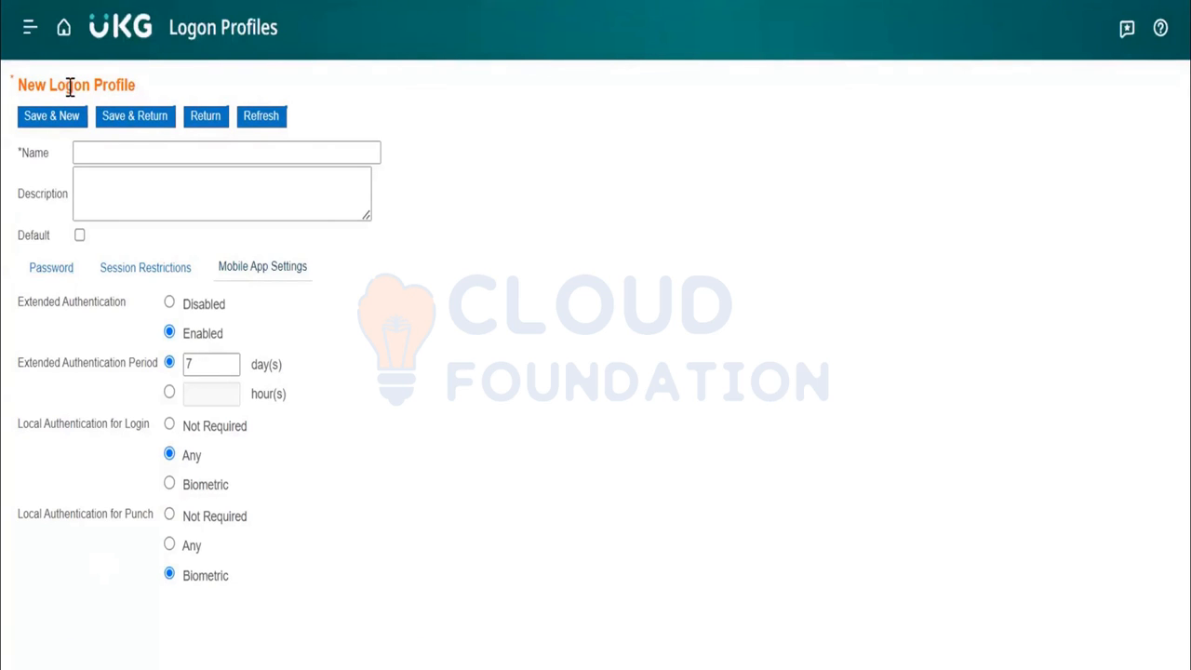
Discard the unsaved logon profile changes and view the Mobile App Settings of a fresh logon profile
left_click(64, 32)
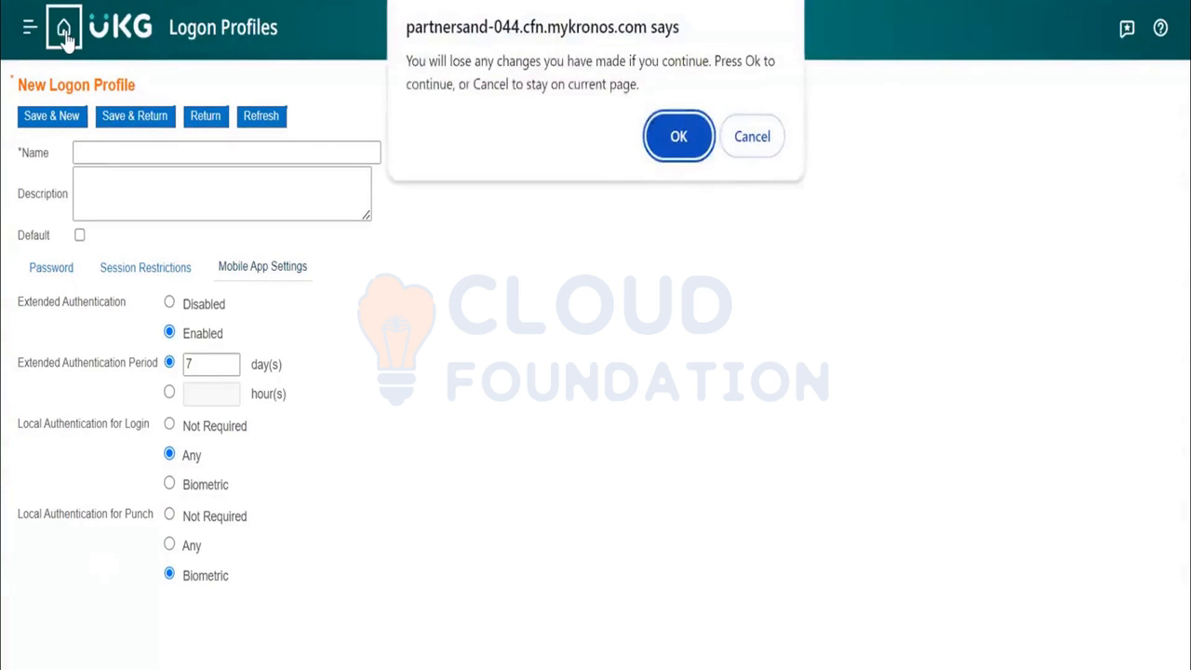
left_click(678, 138)
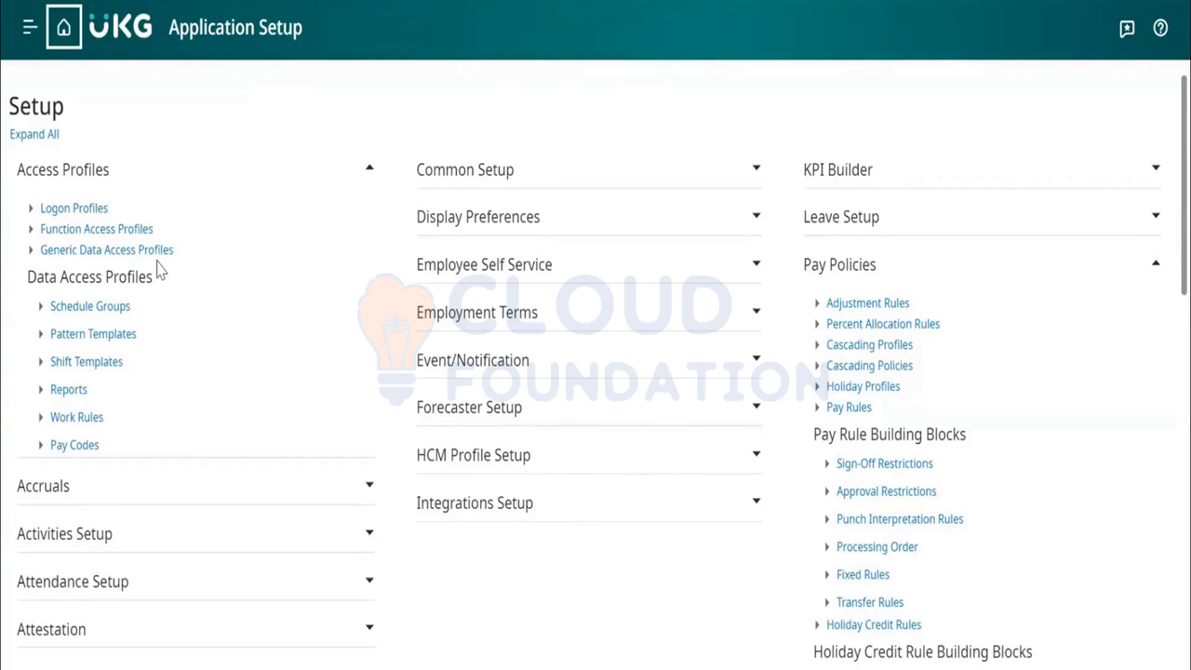
left_click(53, 208)
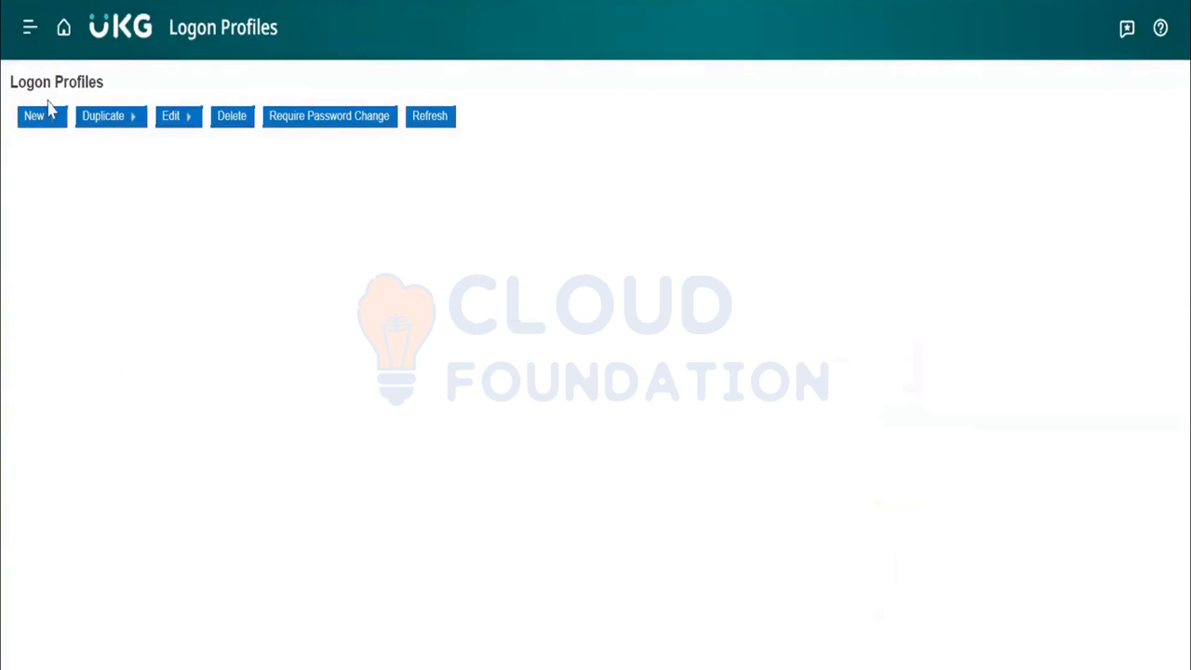
left_click(37, 119)
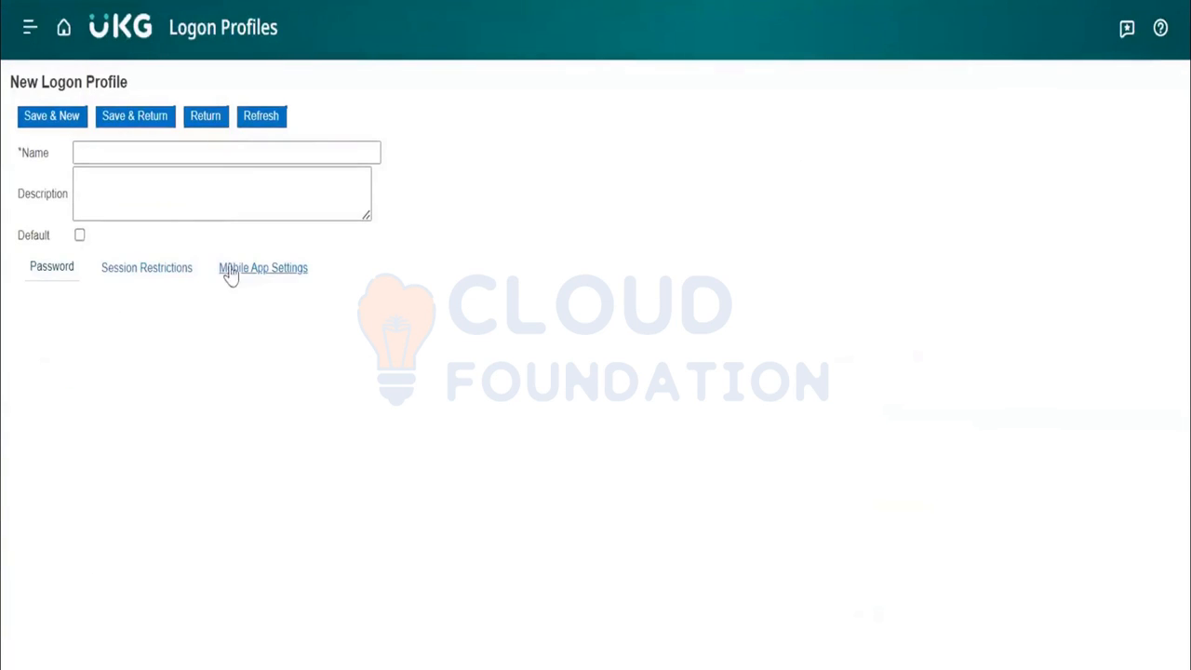
left_click(231, 273)
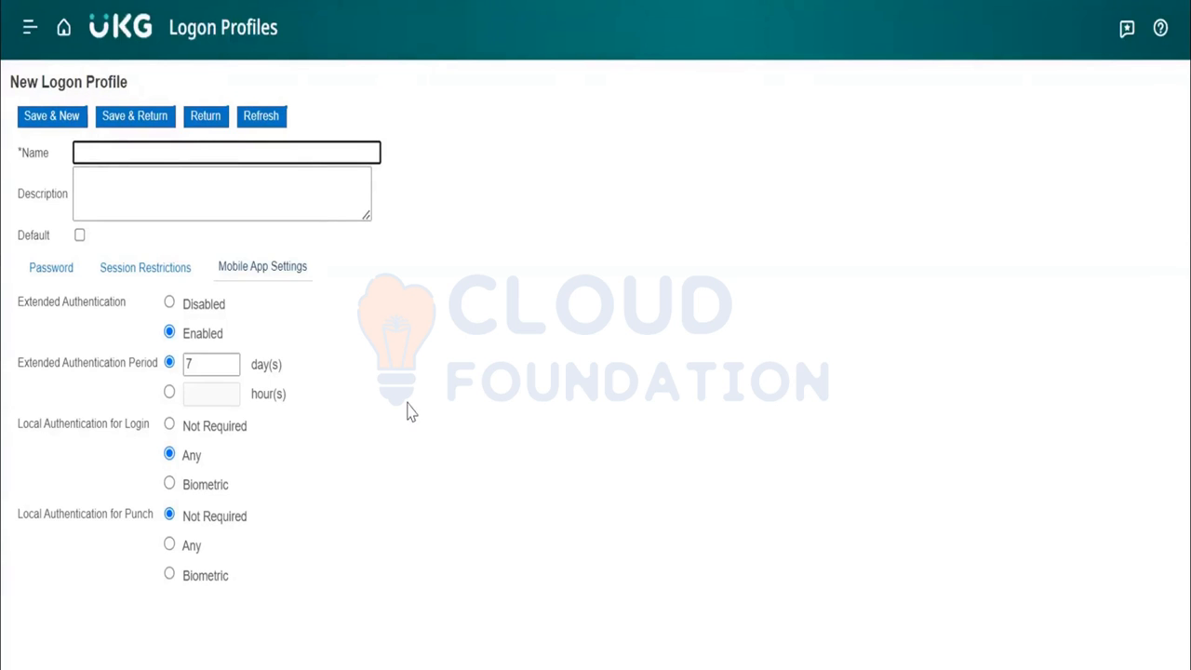
Return to the application setup, open Known Places under Common Setup, and start creating a known place
left_click(63, 41)
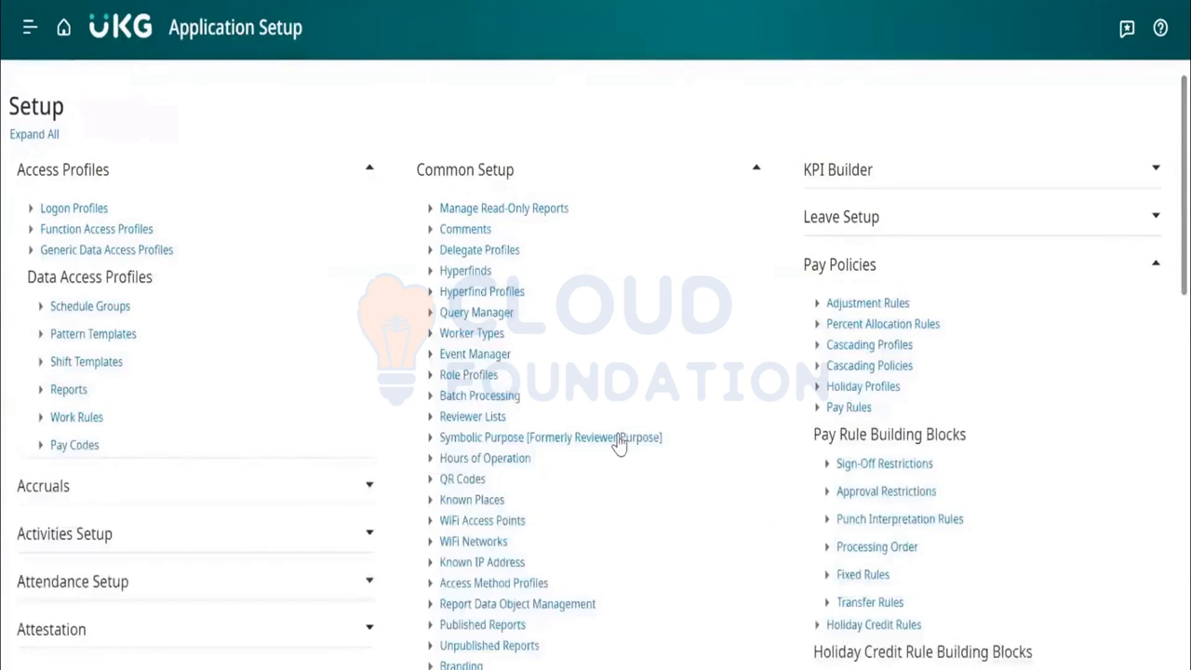
scroll(620, 444, "down", 1)
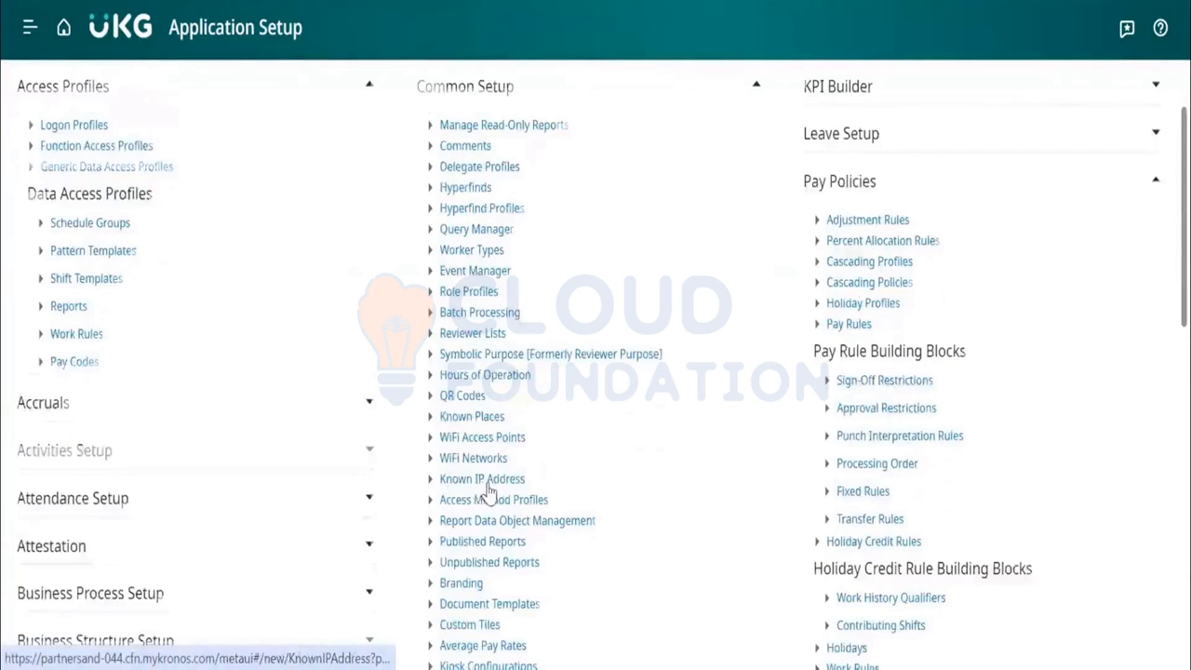
scroll(487, 495, "down", 1)
scroll(487, 492, "up", 1)
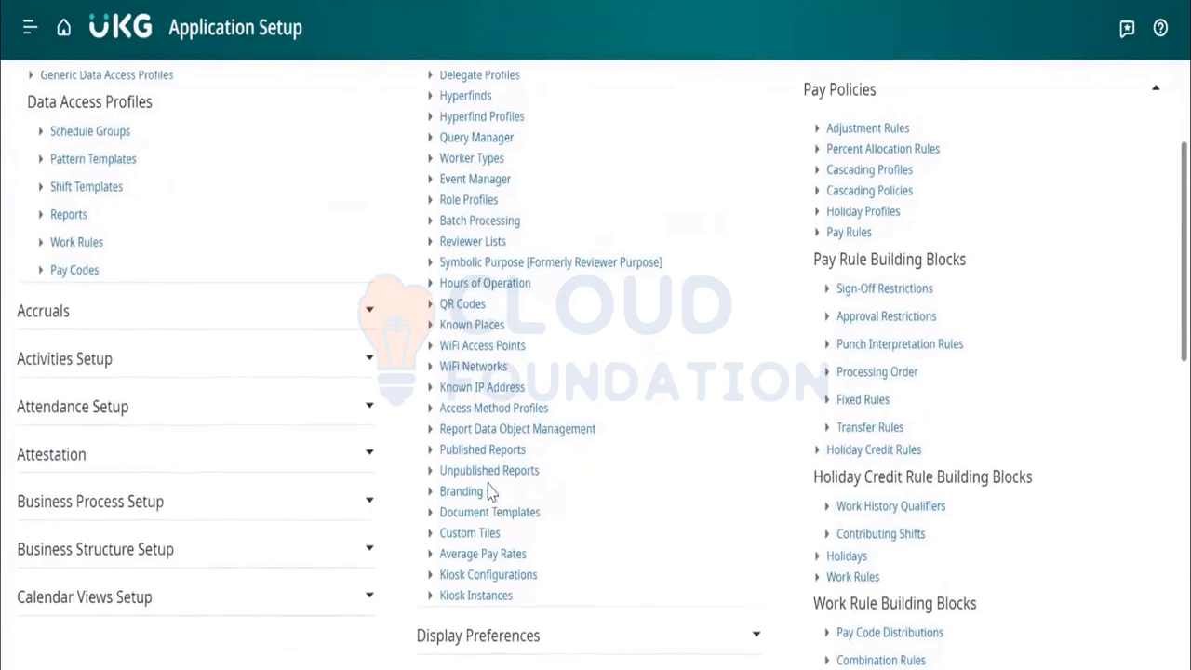
left_click(455, 333)
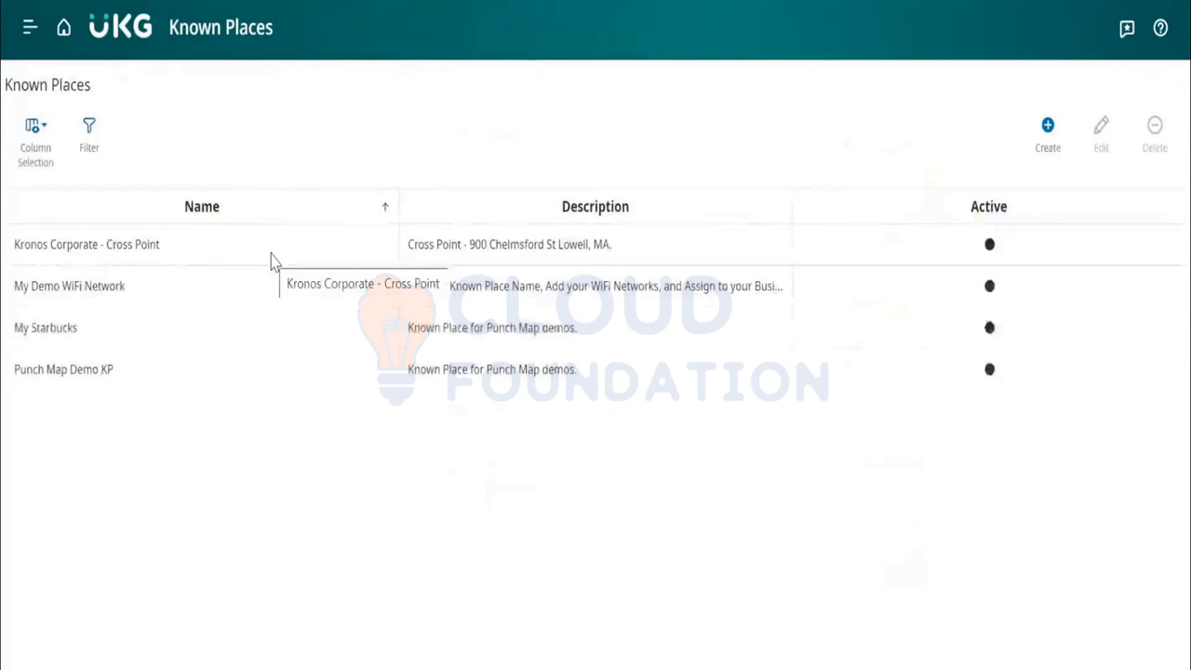
left_click(1049, 144)
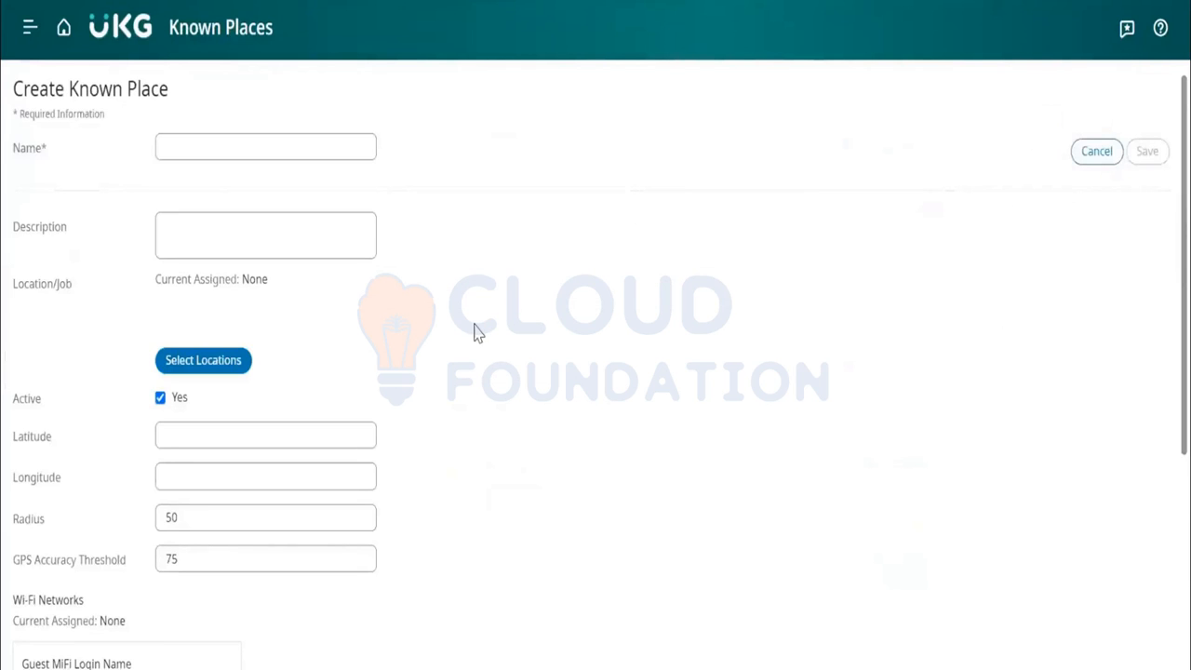
Review the new known place's location, latitude, longitude, radius, GPS accuracy threshold, Wi-Fi network and validation settings
scroll(474, 332, "down", 1)
left_click(166, 297)
left_click(173, 342)
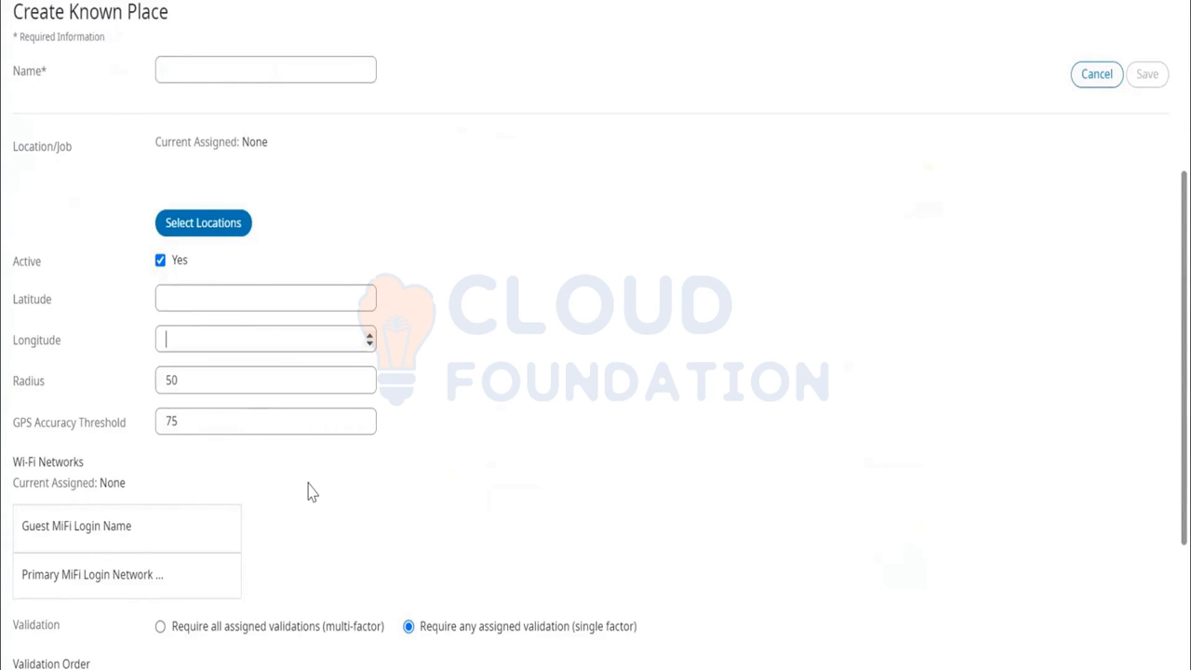
scroll(307, 483, "up", 1)
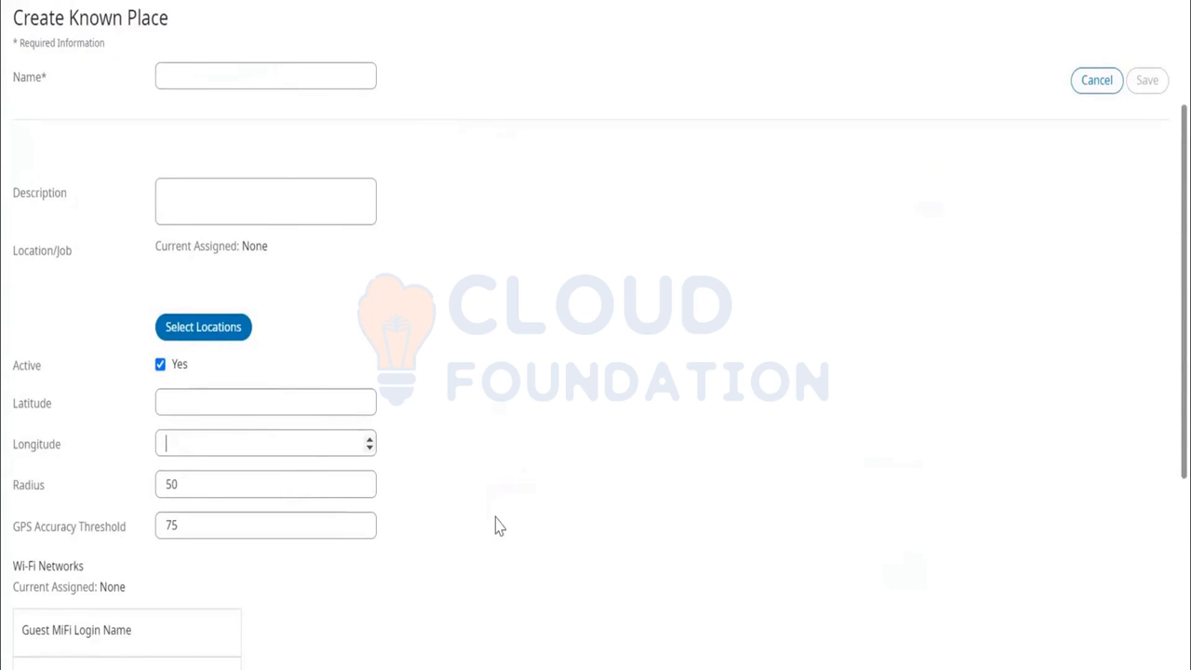